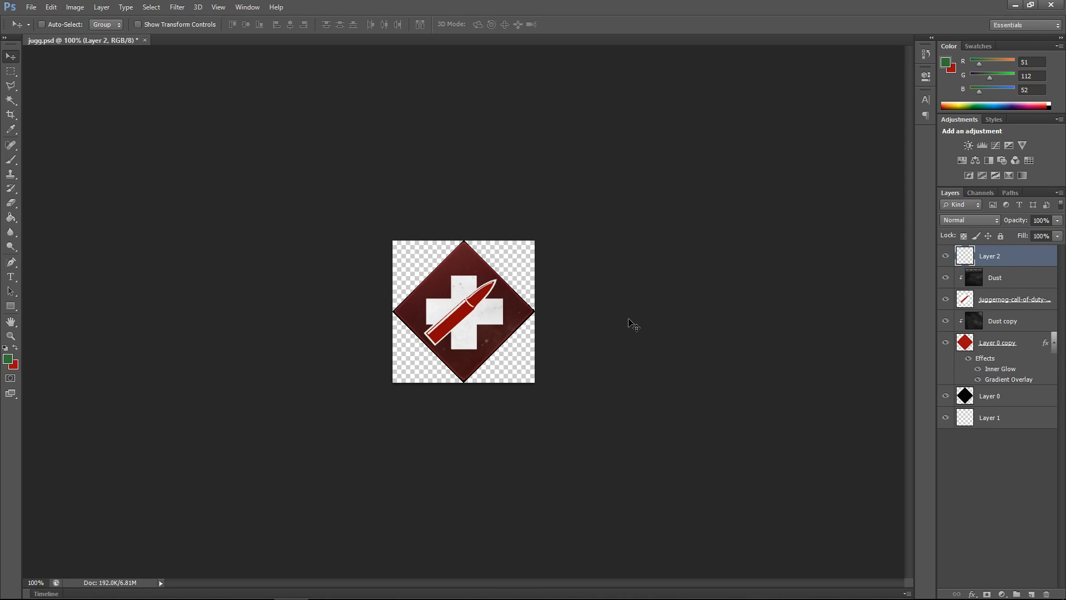
scroll(481, 356, "up", 3)
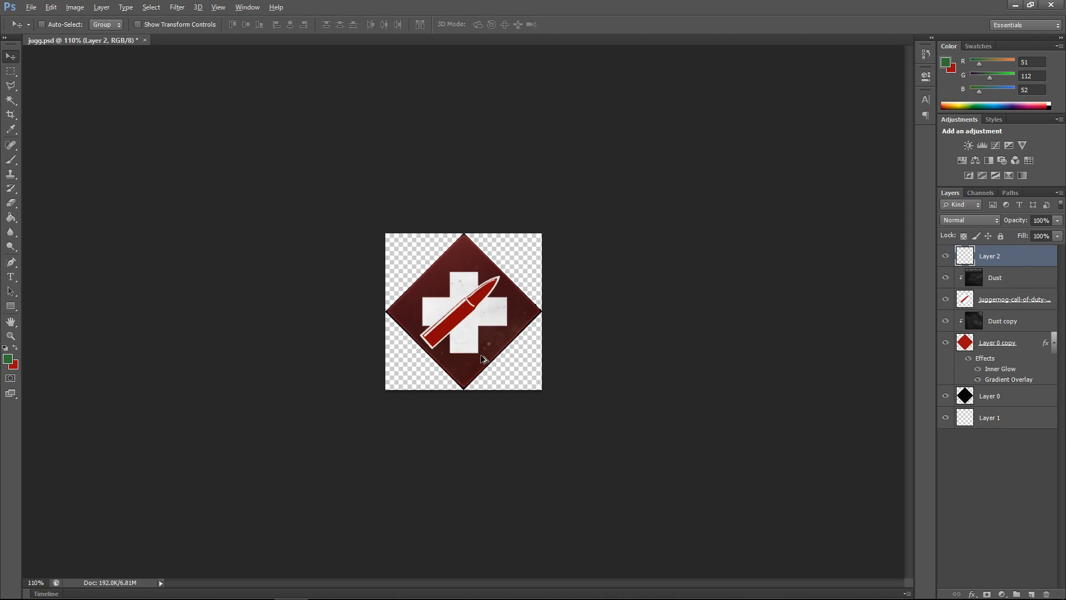
scroll(471, 323, "up", 1)
scroll(469, 323, "down", 3)
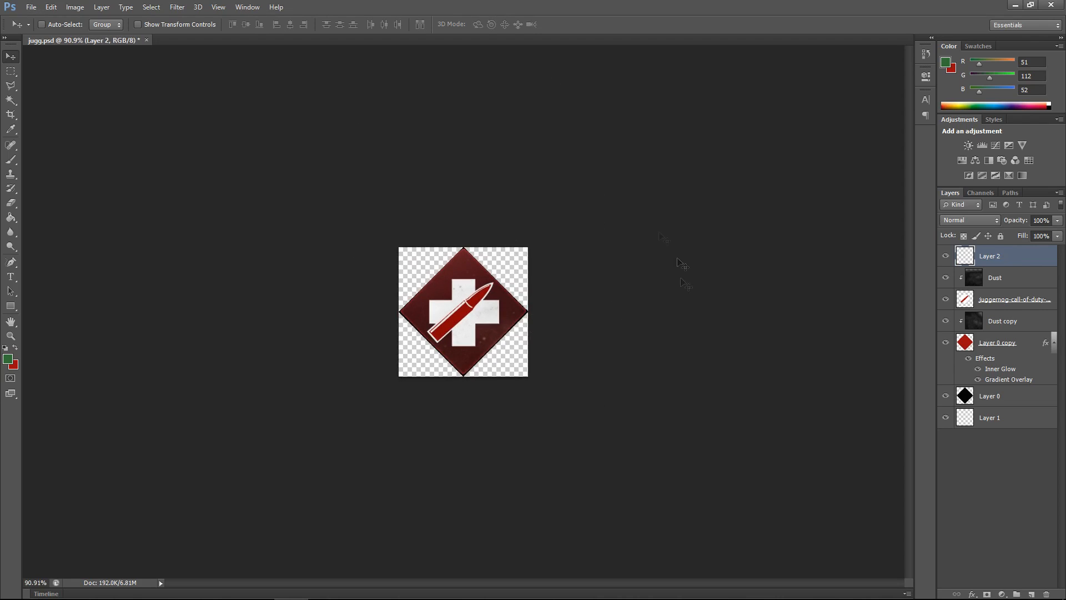
Step: Switch to the browser and maximize it to view the Vulture Aid reference image
mouse_move(216, 598)
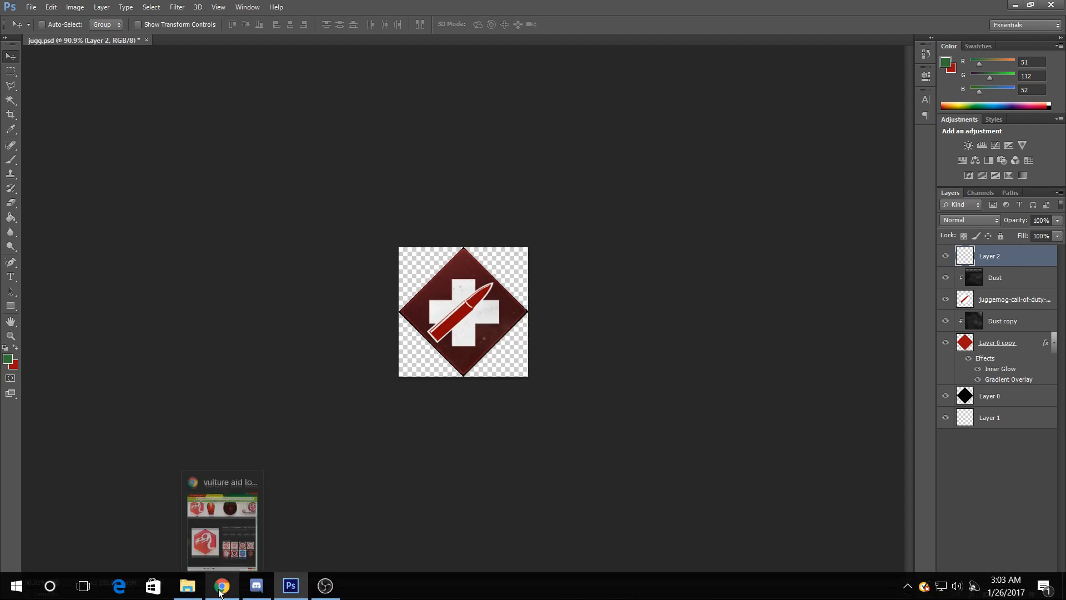
left_click(221, 587)
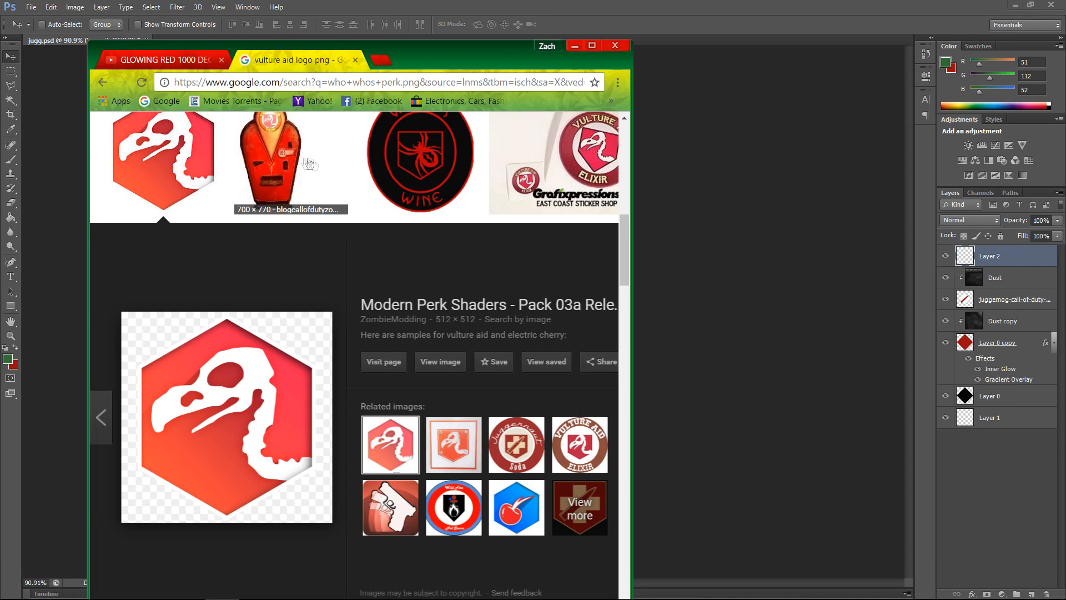
scroll(309, 200, "down", 2)
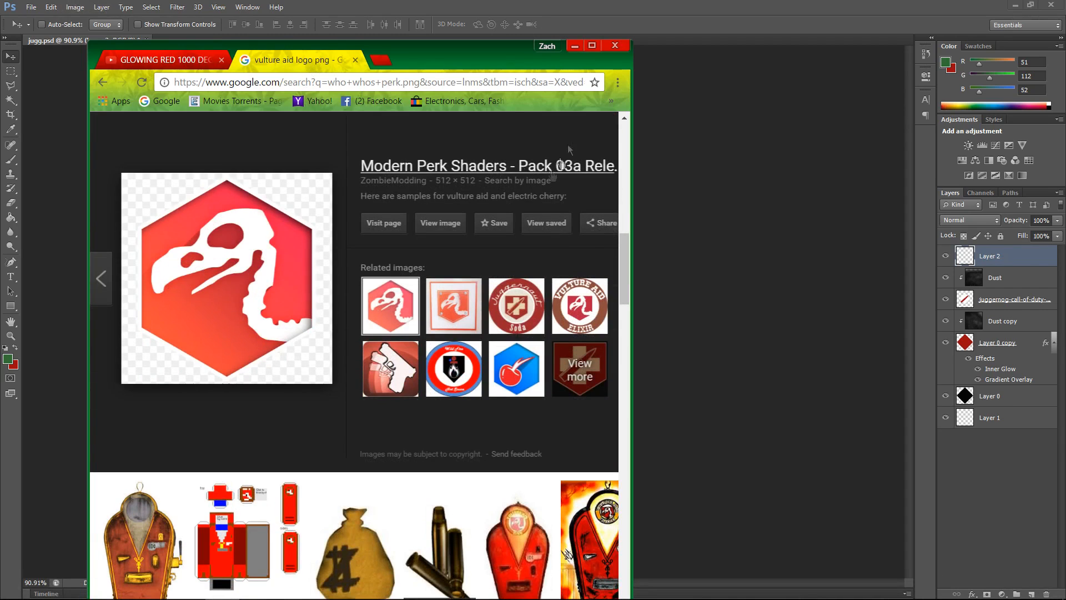
left_click(591, 46)
scroll(583, 302, "down", 2)
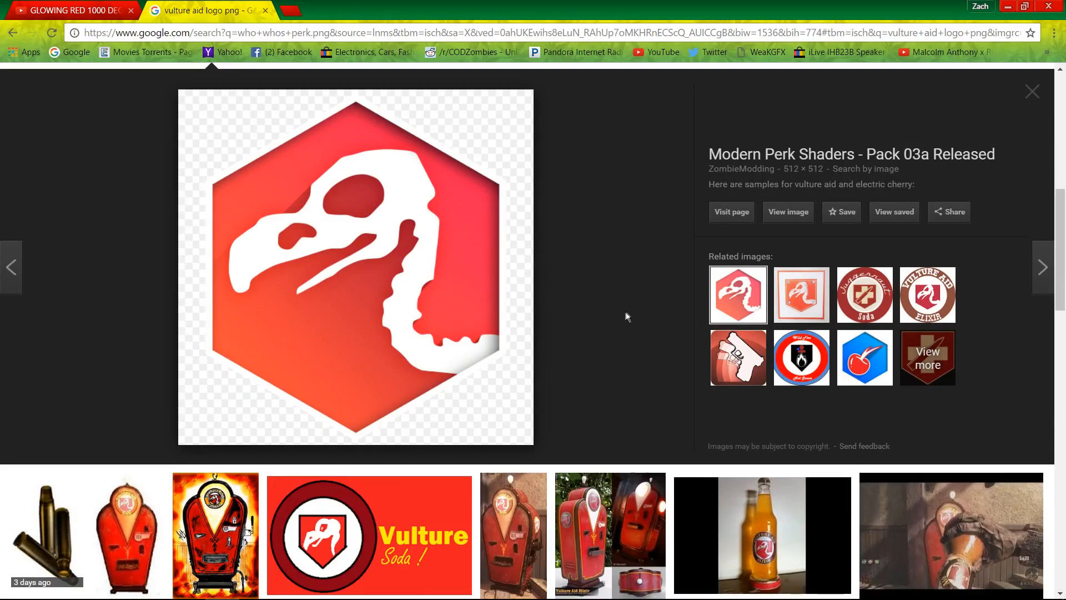
Step: Review the vulture aid logo png image search results, then return to Photoshop
scroll(625, 310, "up", 3)
scroll(129, 298, "up", 5)
left_click_drag(116, 92, 186, 93)
left_click(183, 93)
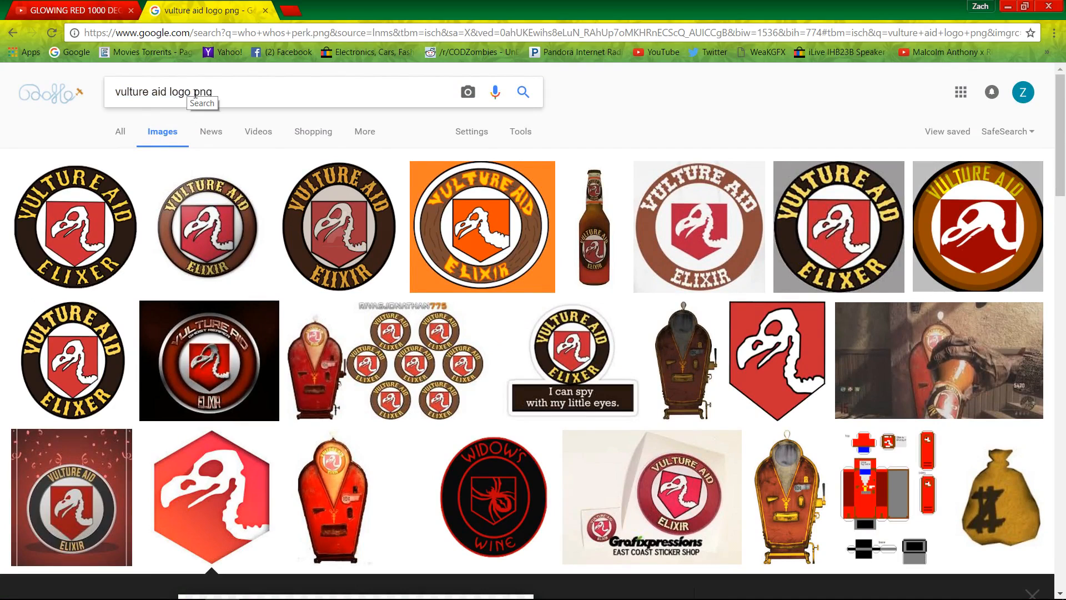
mouse_move(191, 93)
left_mouse_down()
mouse_move(115, 92)
mouse_move(184, 88)
left_mouse_up()
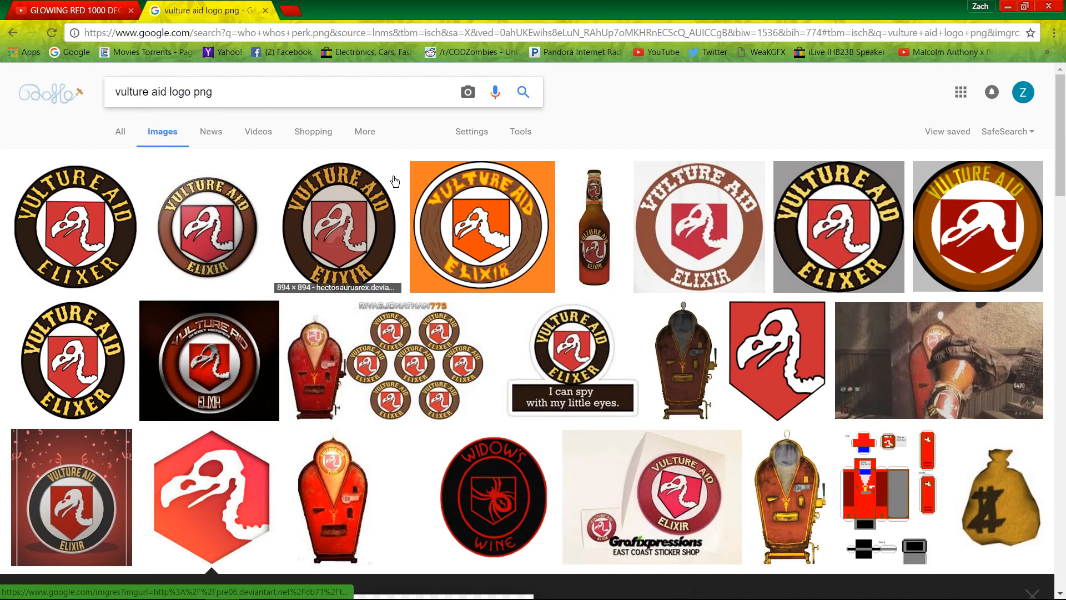
scroll(383, 172, "down", 1)
scroll(421, 214, "down", 3)
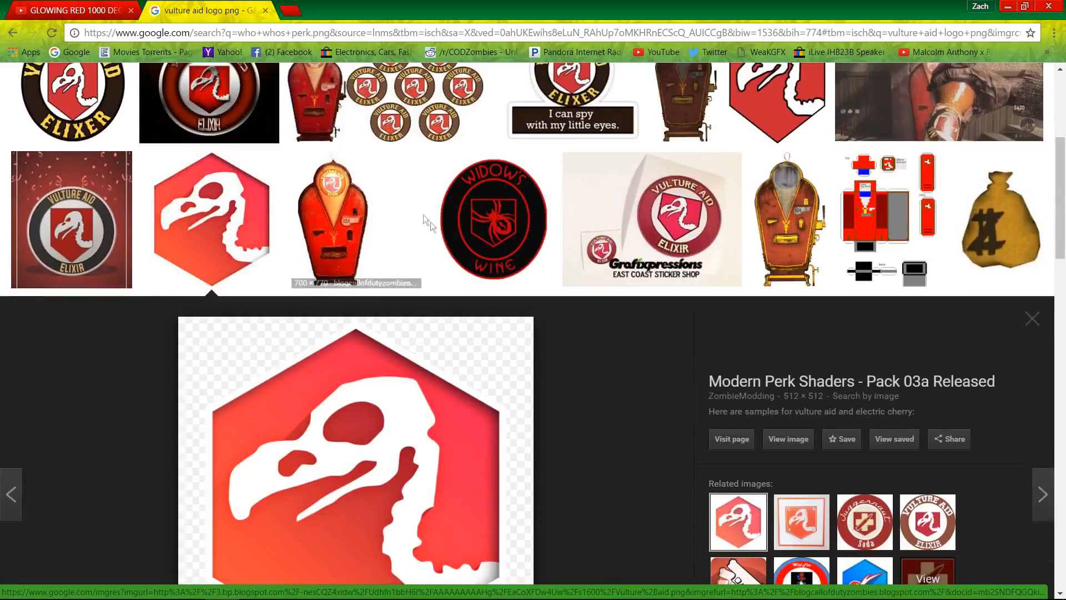
scroll(490, 288, "down", 3)
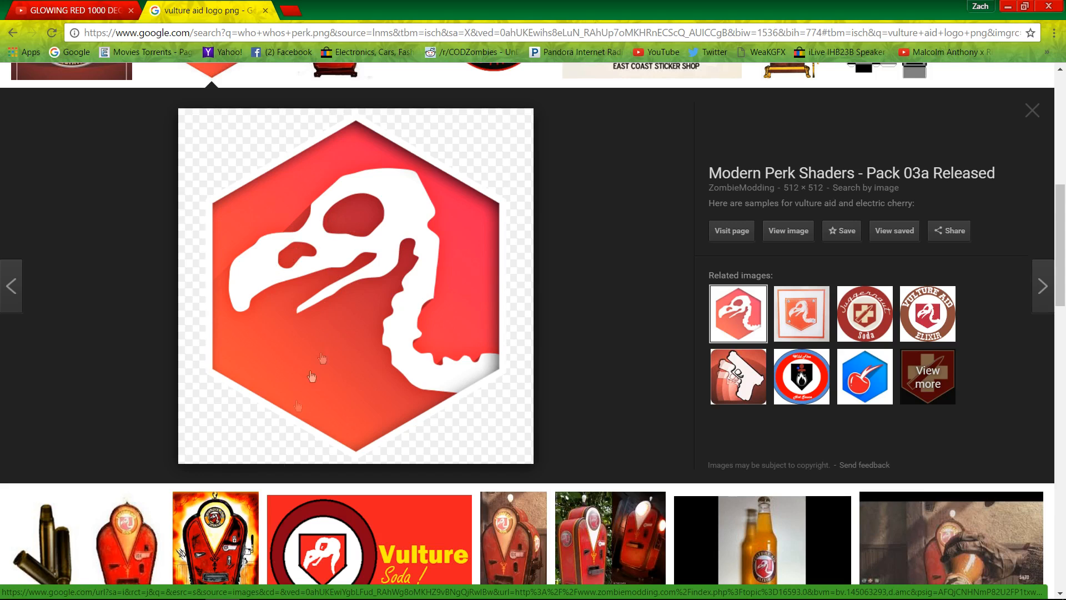
mouse_move(272, 597)
scroll(226, 99, "up", 7)
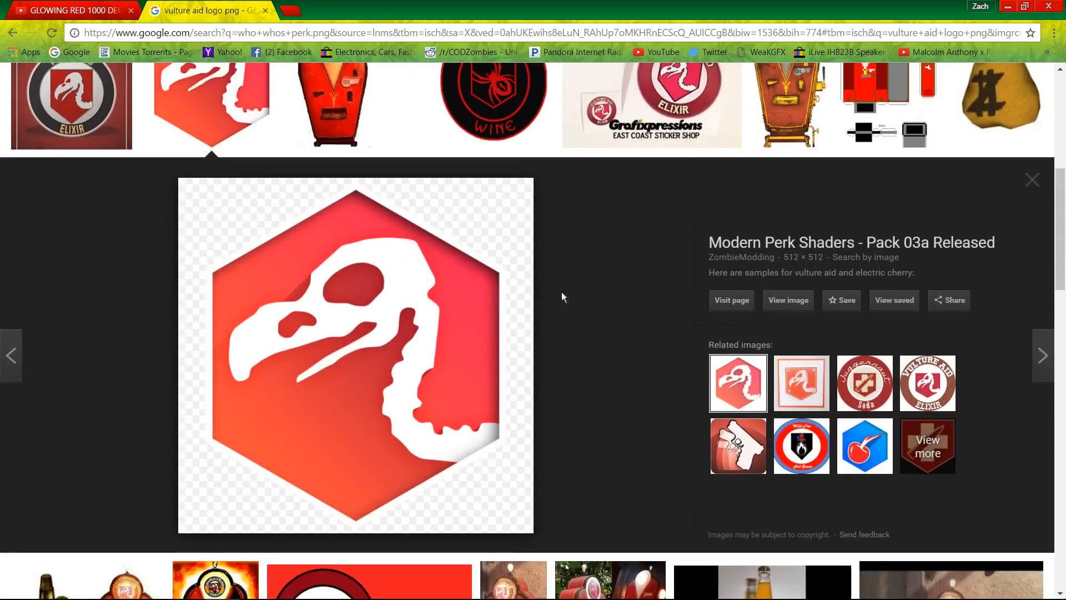
left_click(1005, 5)
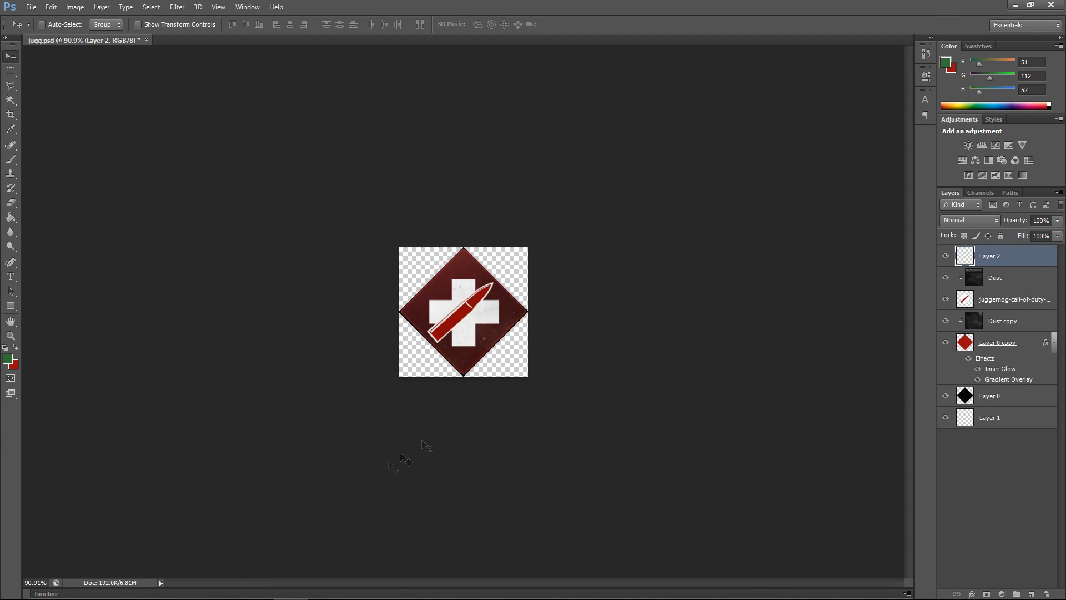
Step: Delete the juggernog-call-of-duty logo layer from the jugg.psd document
left_click(987, 279)
left_click(966, 290)
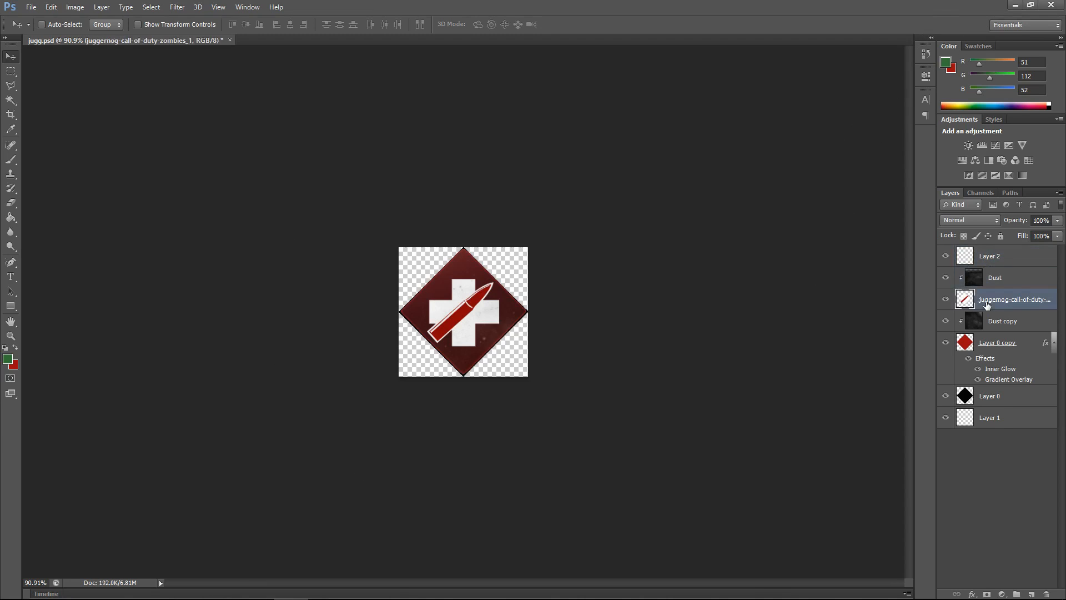
key("Delete")
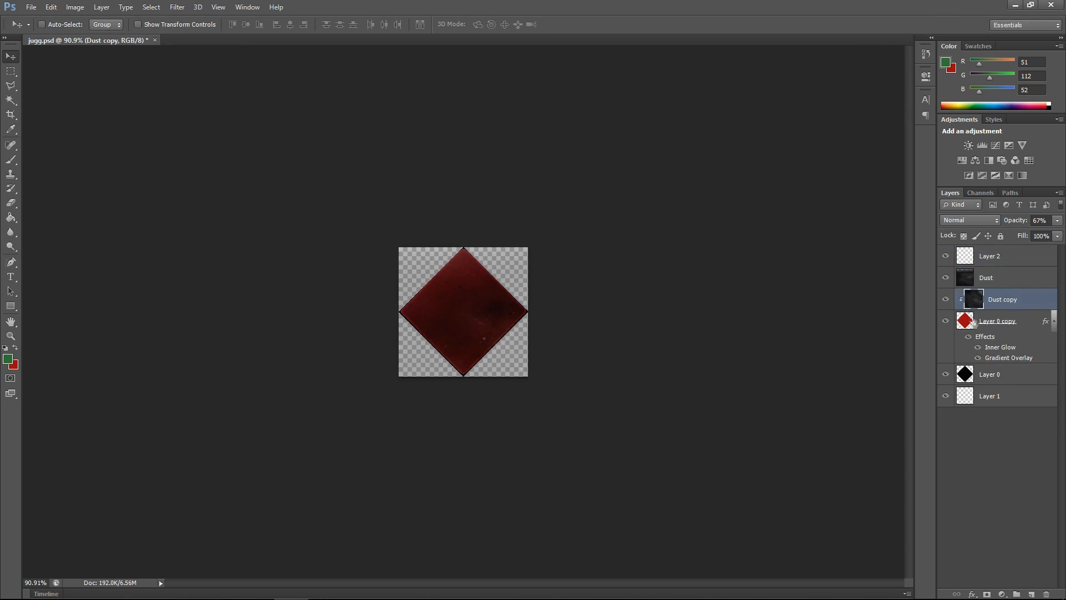
Step: Hide the Dust and Dust copy layers and select the Layer 0 copy layer
left_click(986, 378)
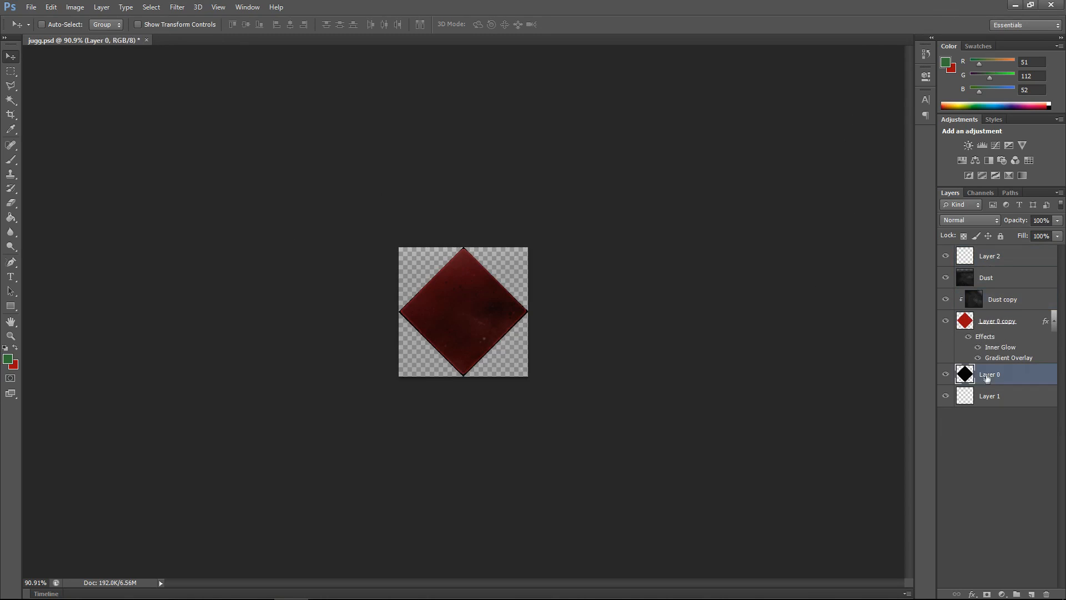
left_click(945, 300)
left_click(946, 278)
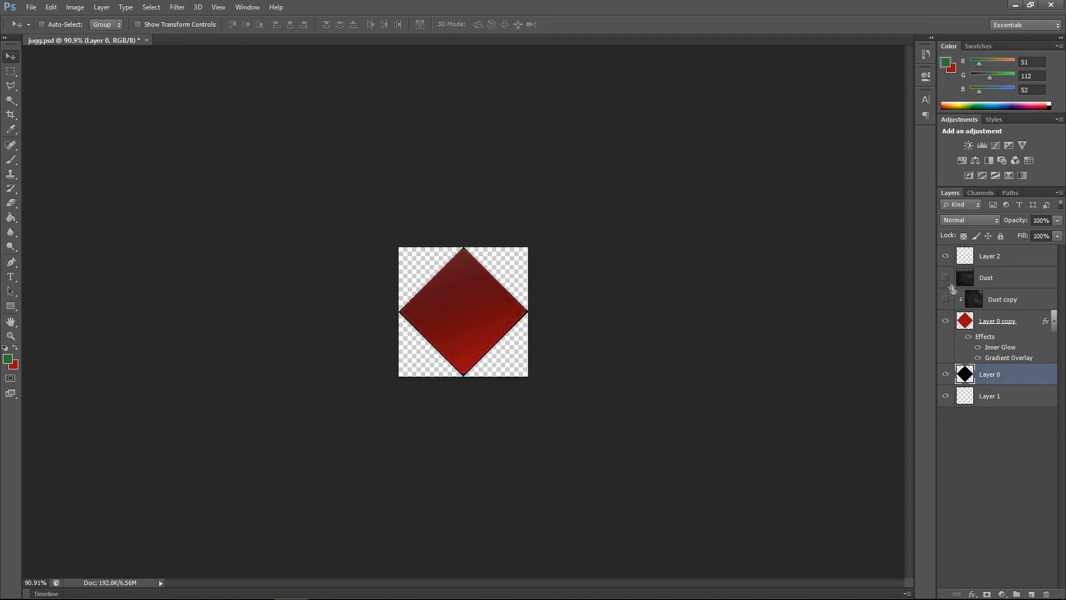
left_click(985, 439)
left_click(994, 296)
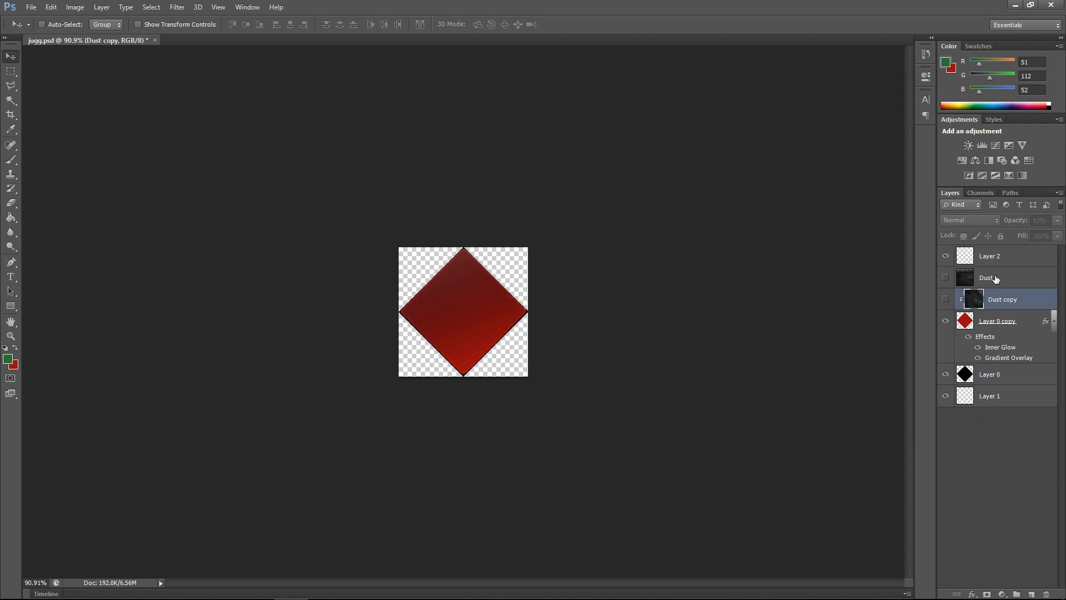
left_click(995, 279)
left_click(993, 321)
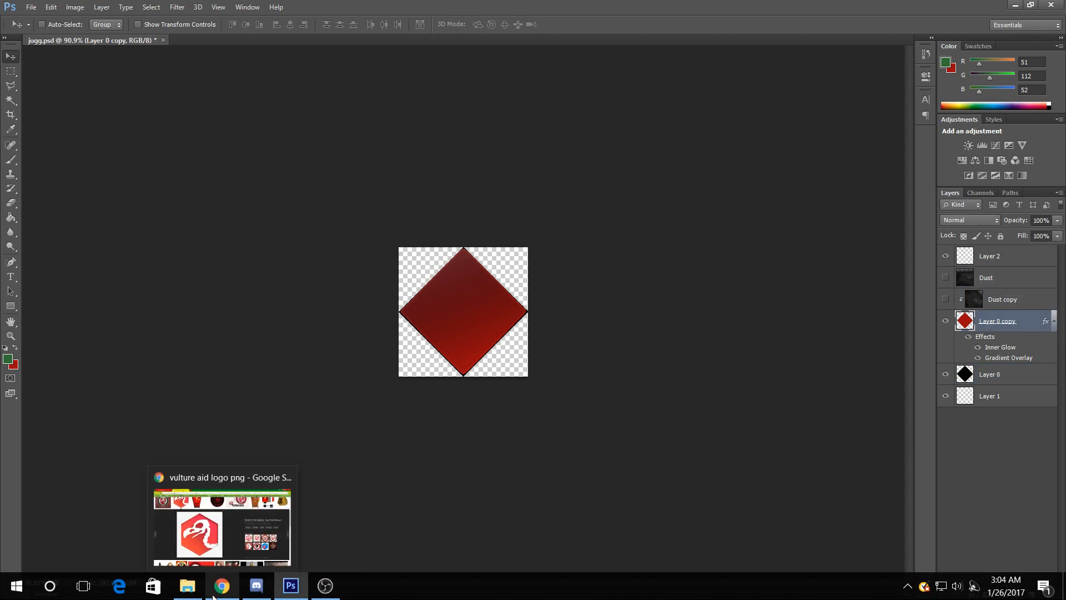
Step: Check the vulture aid reference image in the browser again and return to Photoshop
left_click(214, 597)
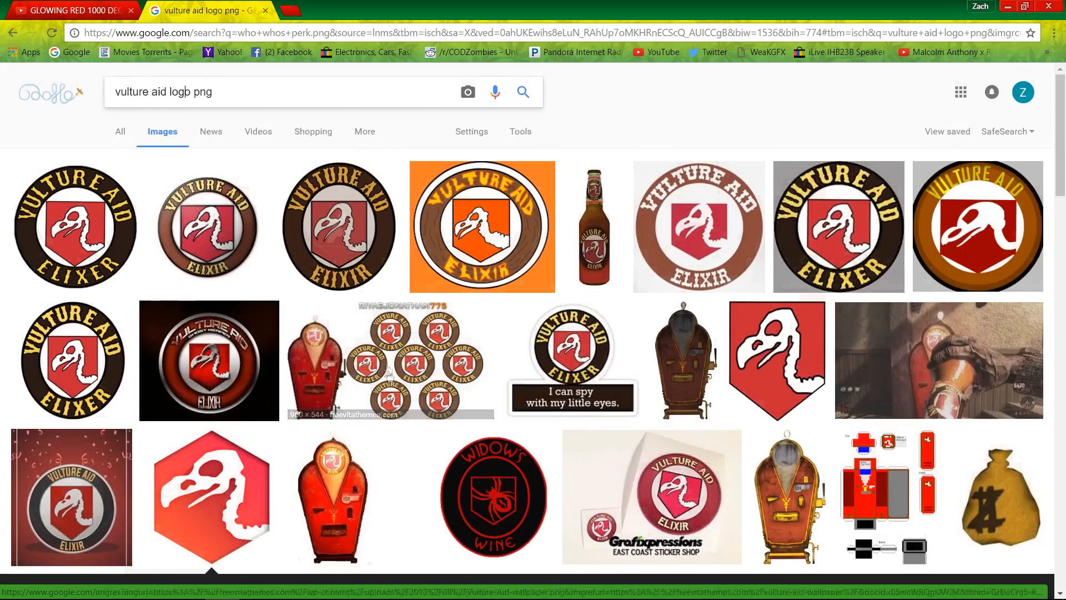
scroll(391, 377, "up", 8)
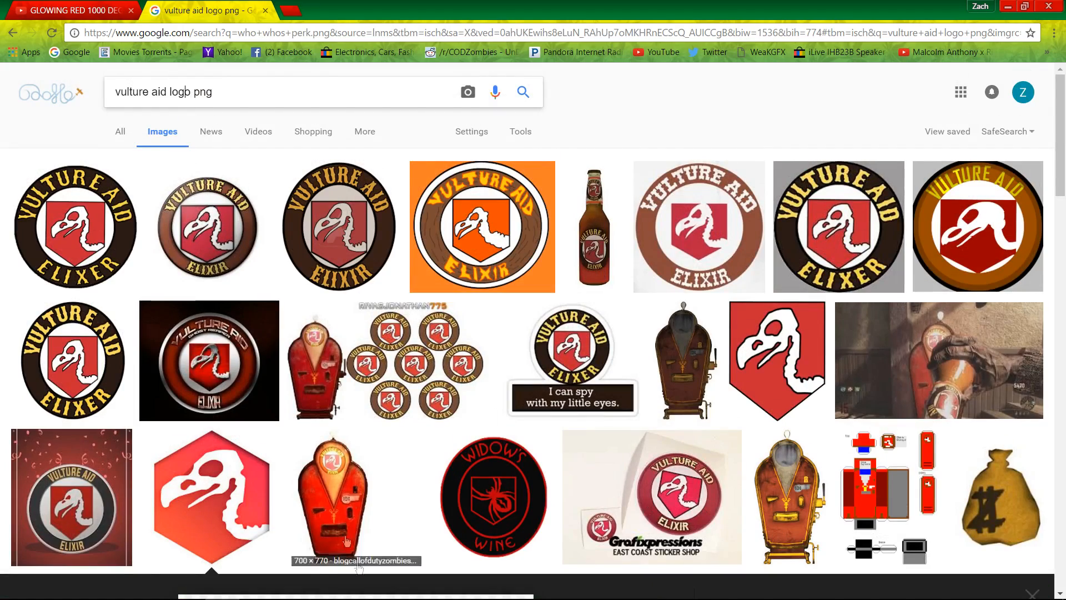
scroll(739, 250, "down", 6)
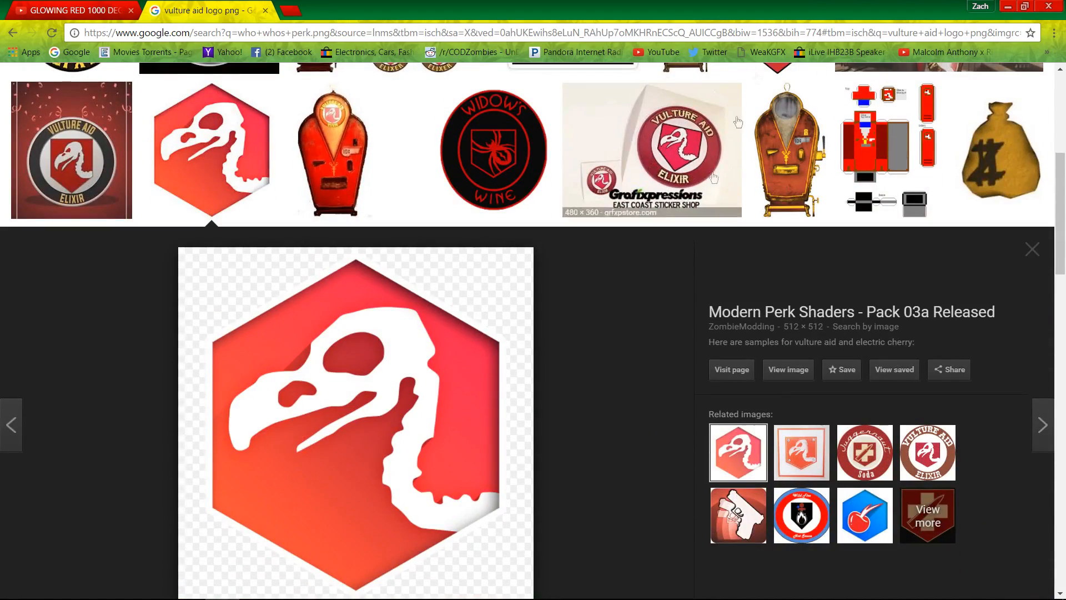
left_click(1008, 5)
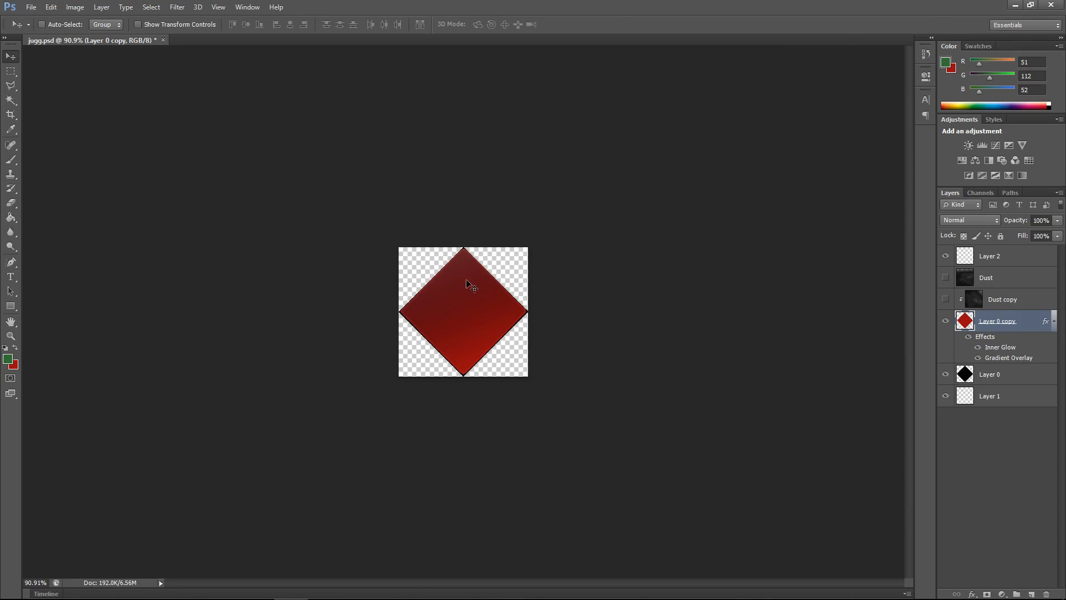
Step: Create a new document 256 pixels wide and 256 pixels high
left_click(31, 8)
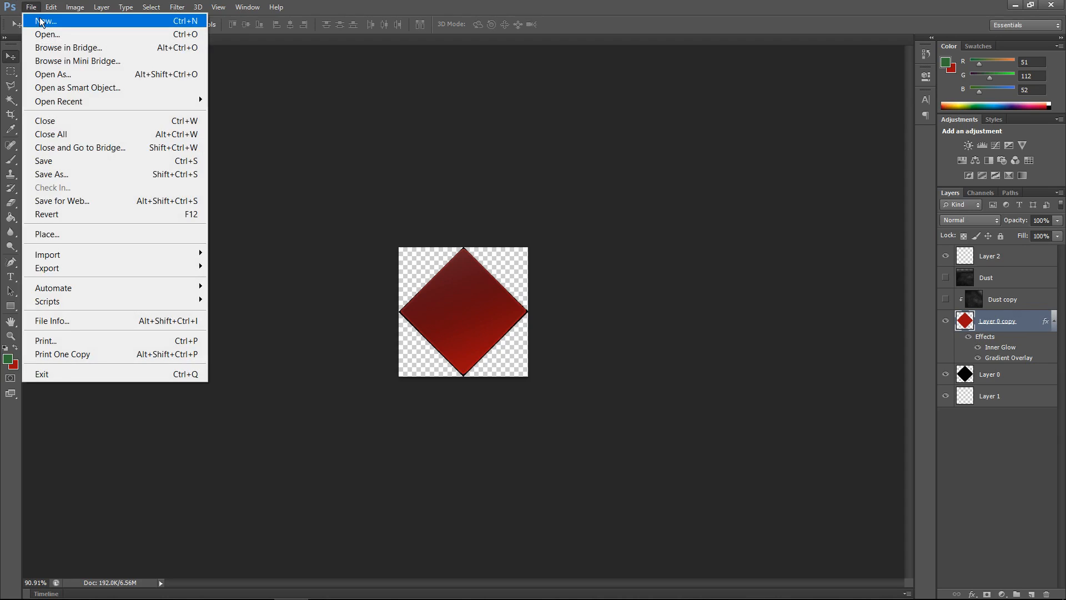
left_click(40, 16)
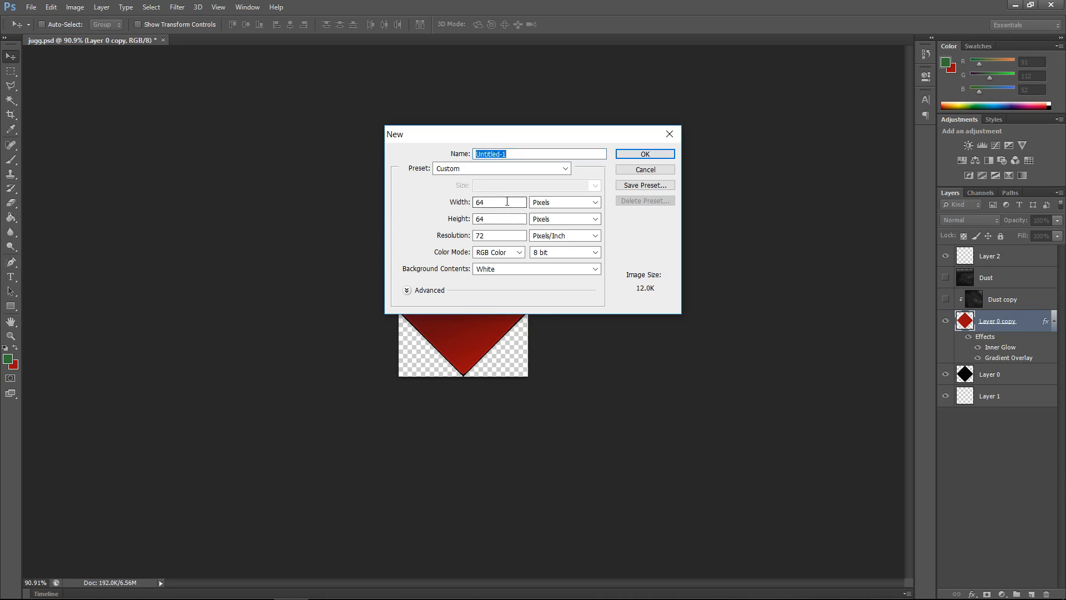
key("Tab")
type("254")
key("BackSpace")
type("6")
key("Tab")
type("256")
left_click(657, 156)
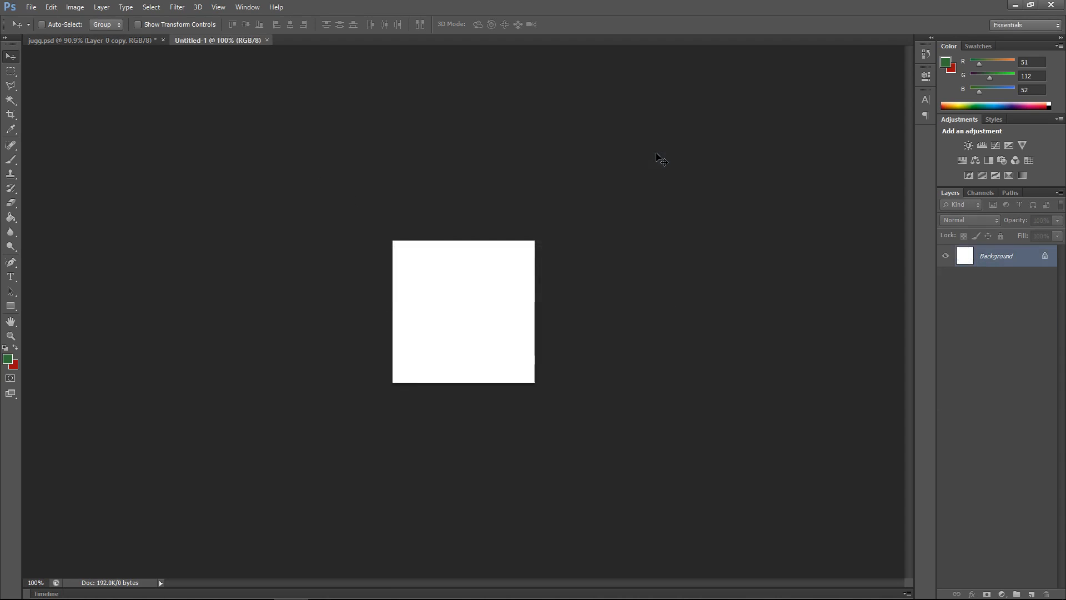
Step: Convert the new document's Background into a regular layer named Layer 0
left_click(119, 38)
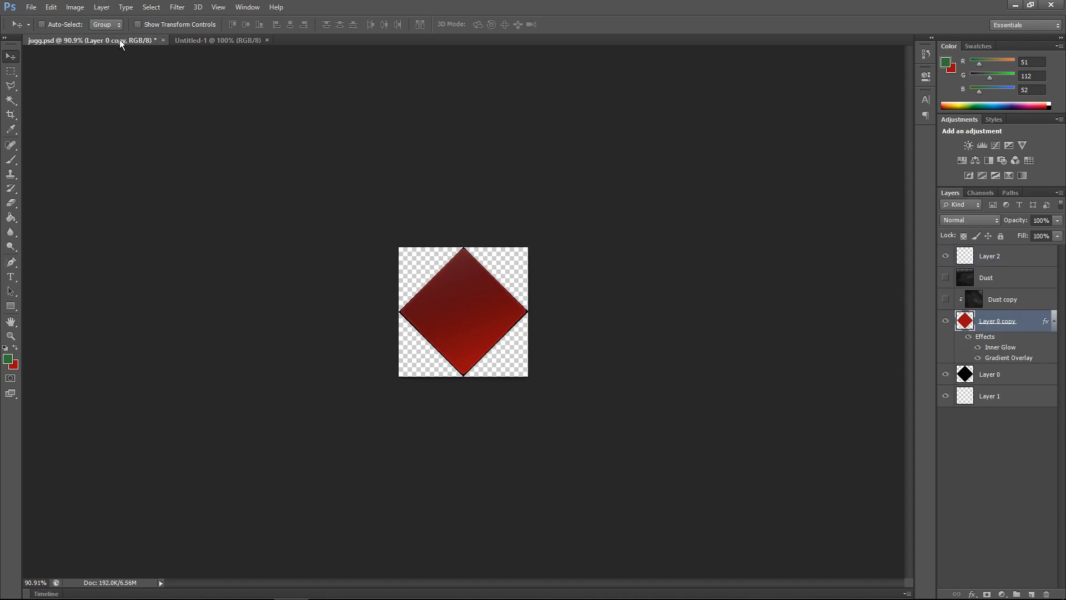
left_click(226, 40)
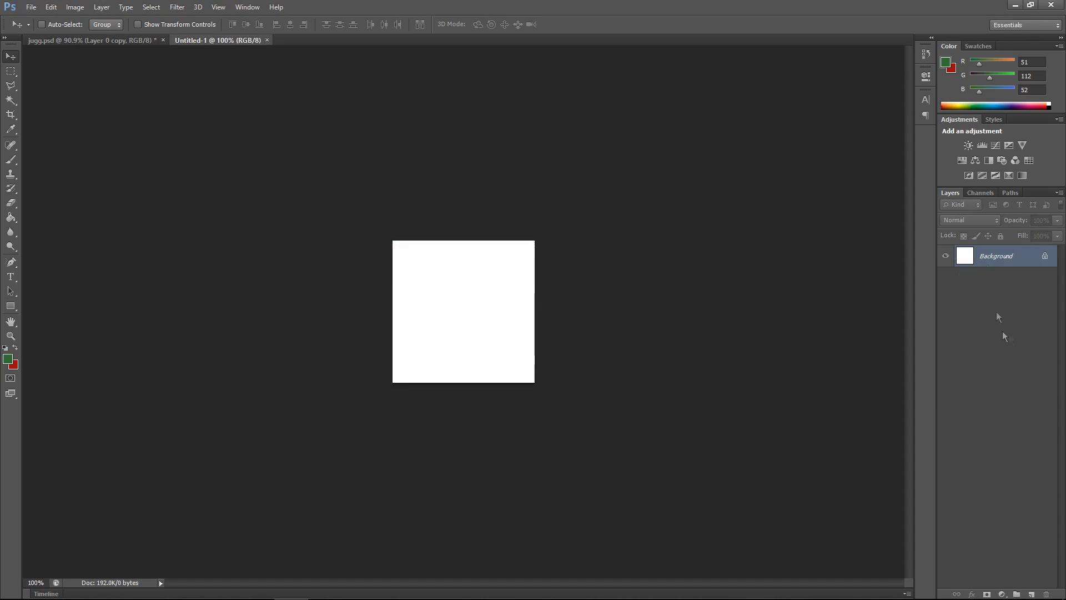
double_click(991, 256)
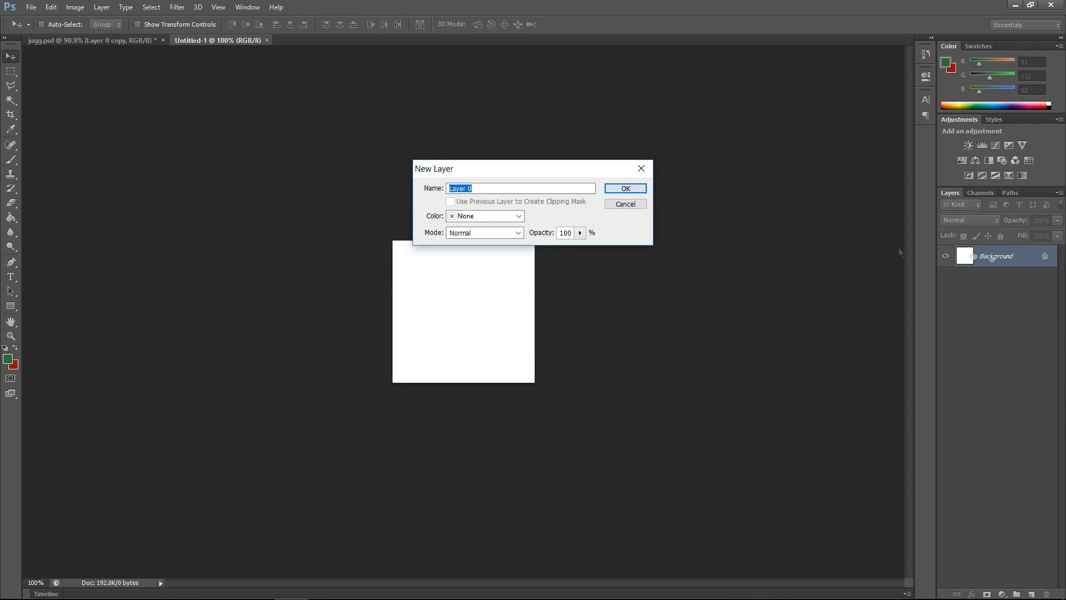
left_click(643, 189)
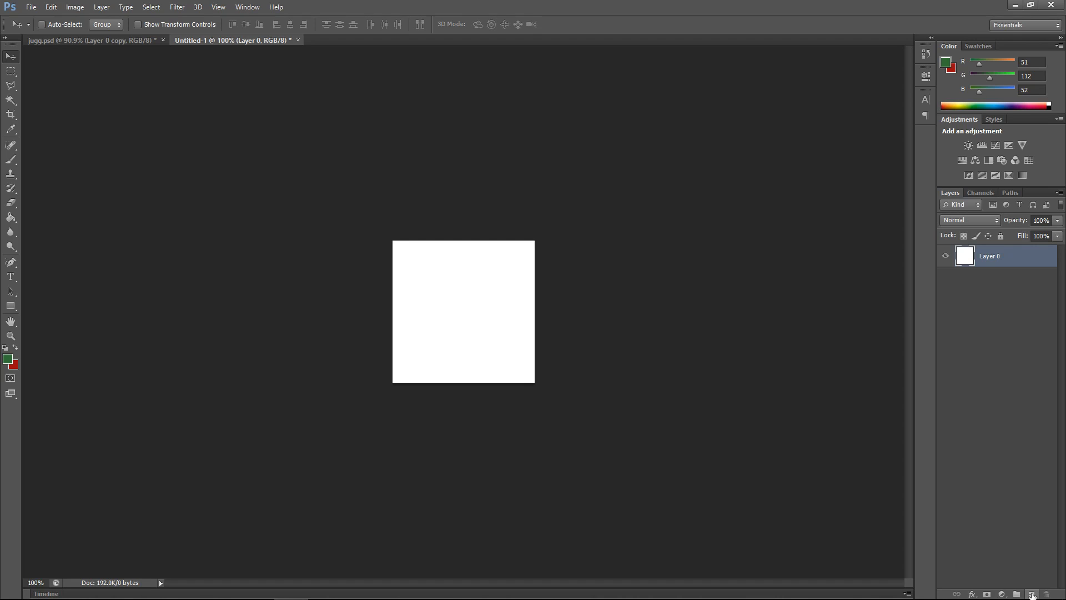
Step: Add a new empty layer and delete Layer 0 so the canvas is transparent
left_click(1031, 594)
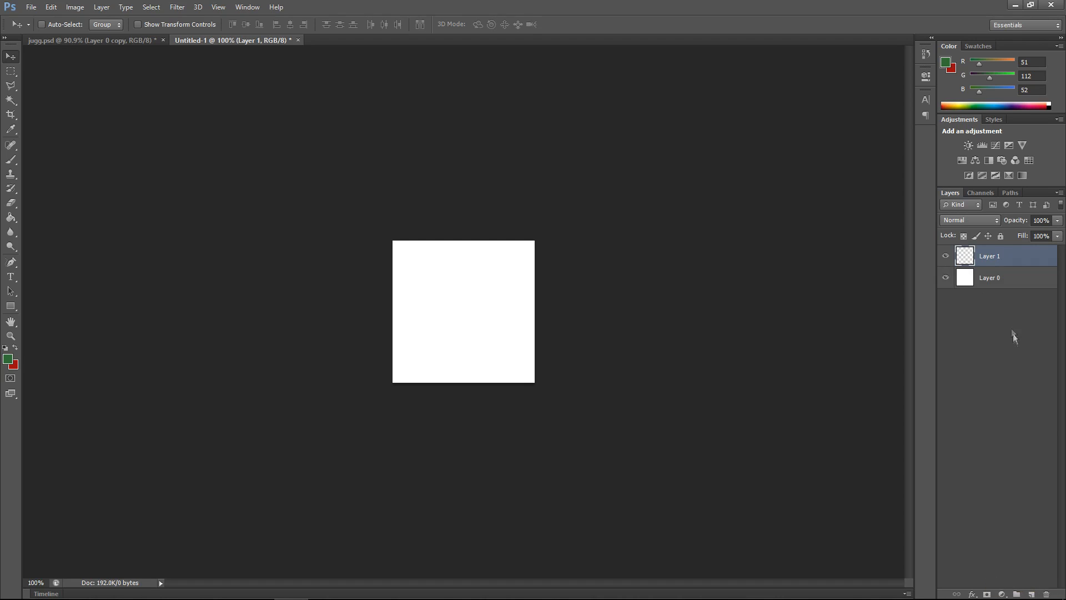
left_click(973, 280)
key("Delete")
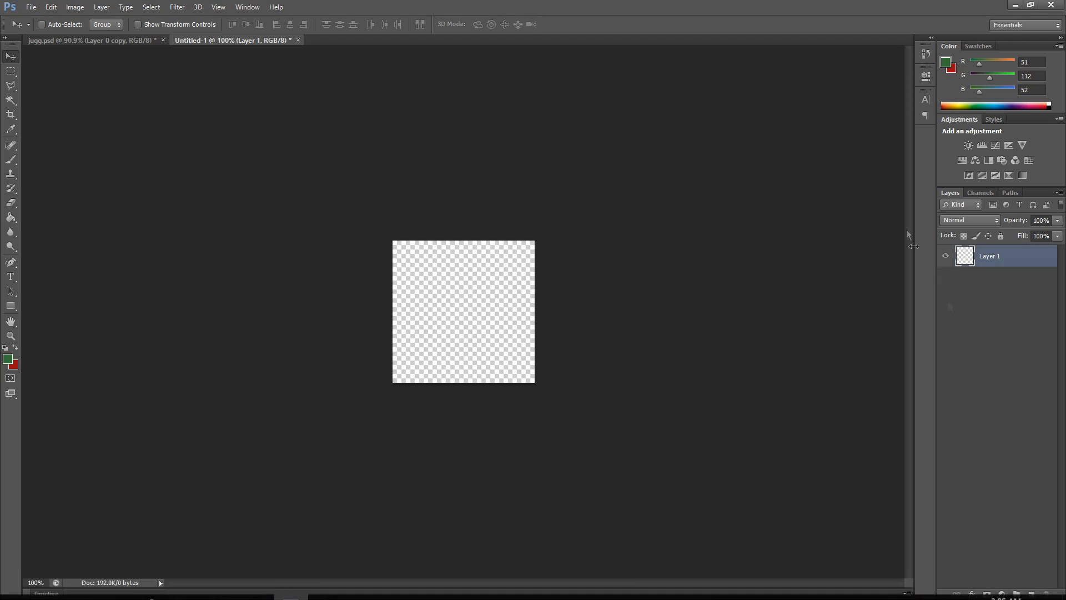
Step: Return to jugg.psd and hide the Layer 0 copy layer
left_click(989, 303)
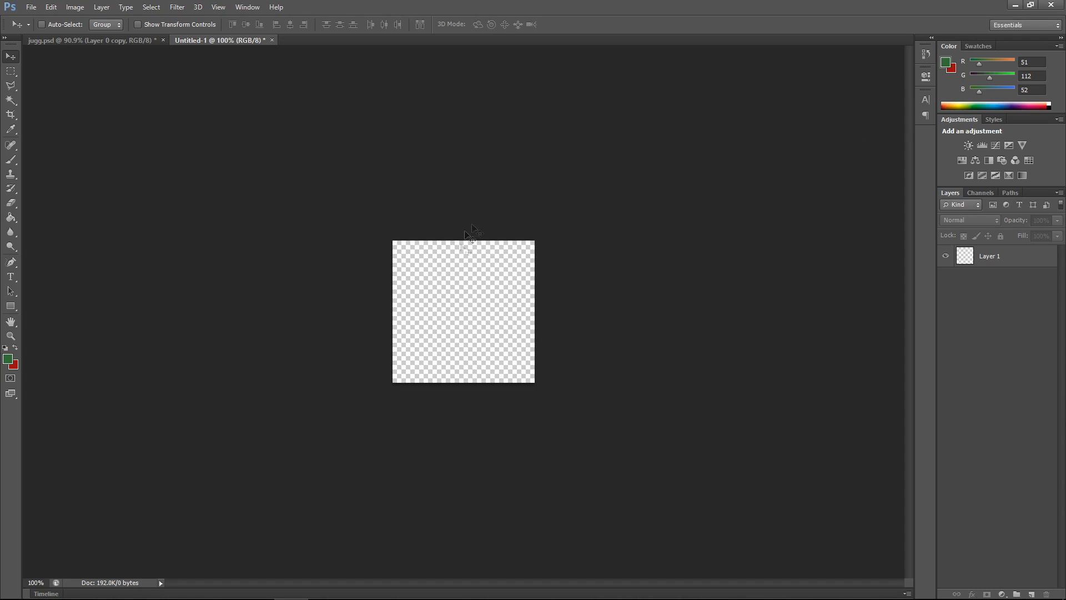
left_click(121, 39)
scroll(466, 349, "up", 2)
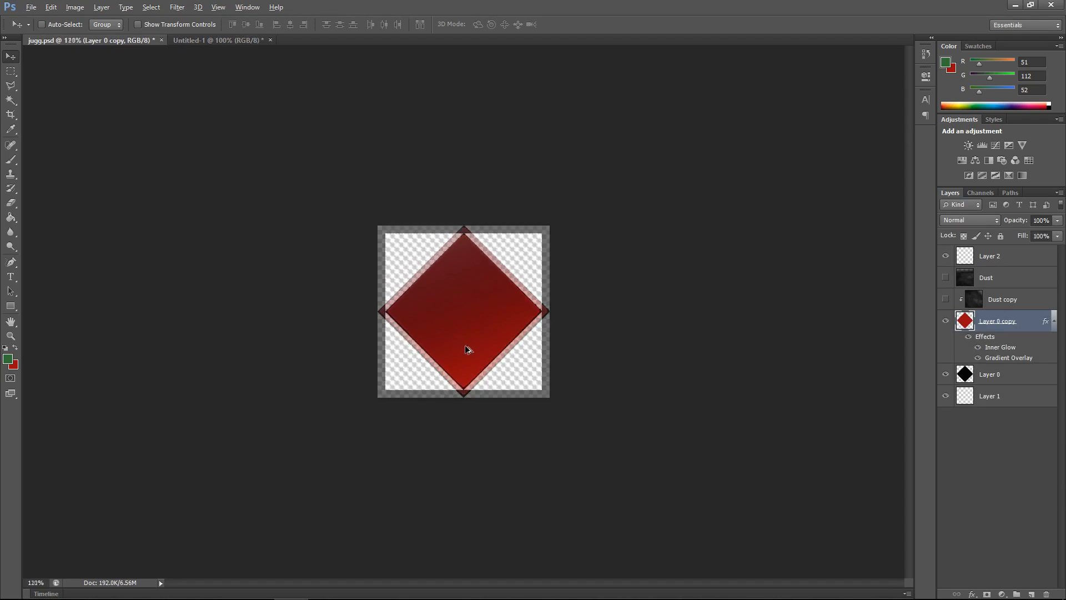
scroll(467, 349, "up", 2)
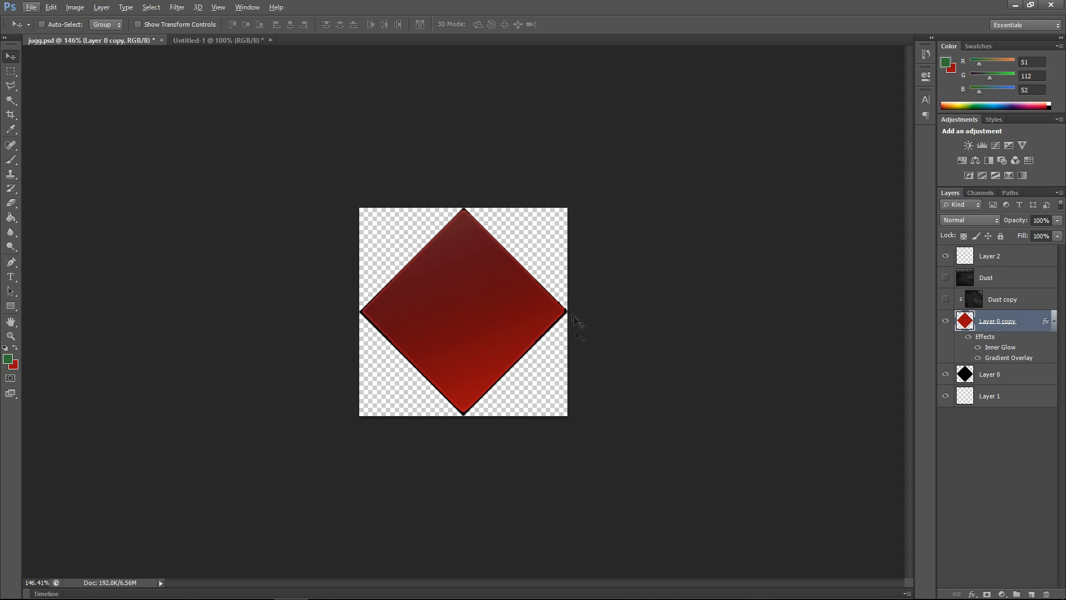
left_click(945, 320)
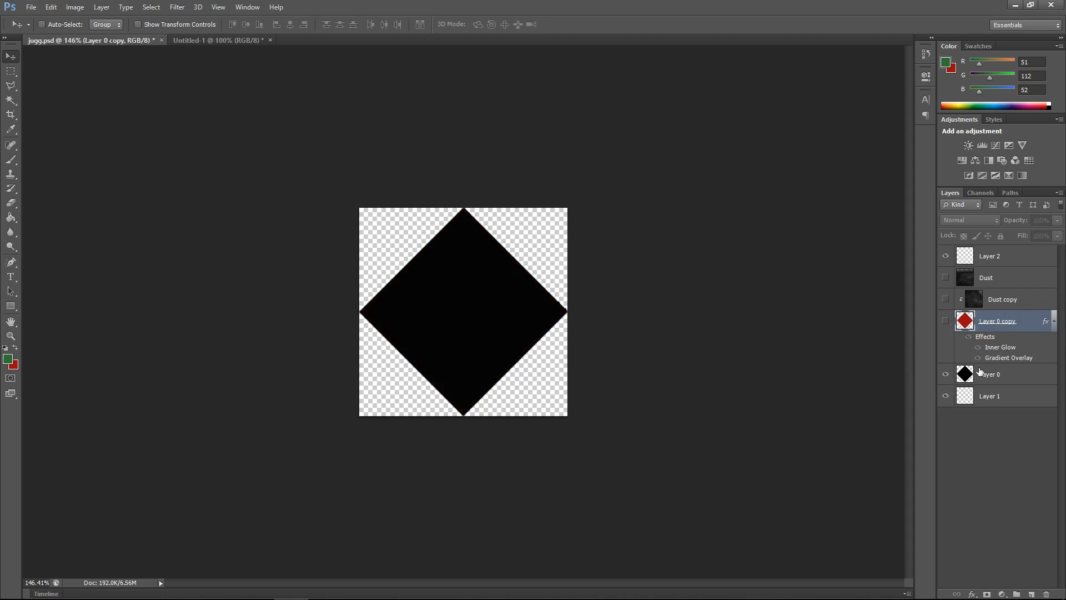
Step: Show the Layer 0 copy layer again and select Layer 0
left_click(946, 321)
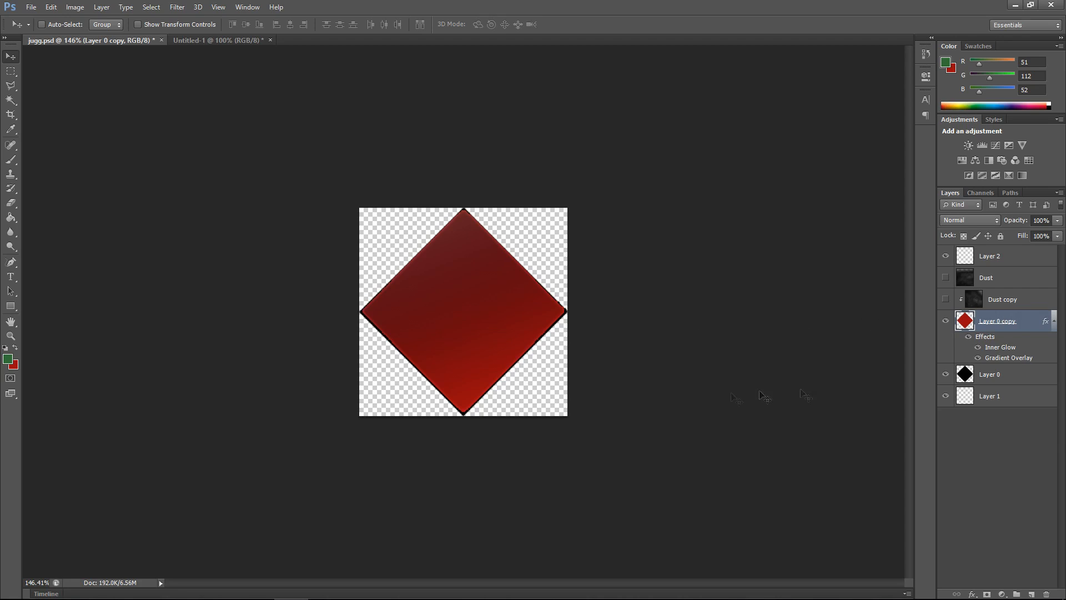
right_click(1004, 373)
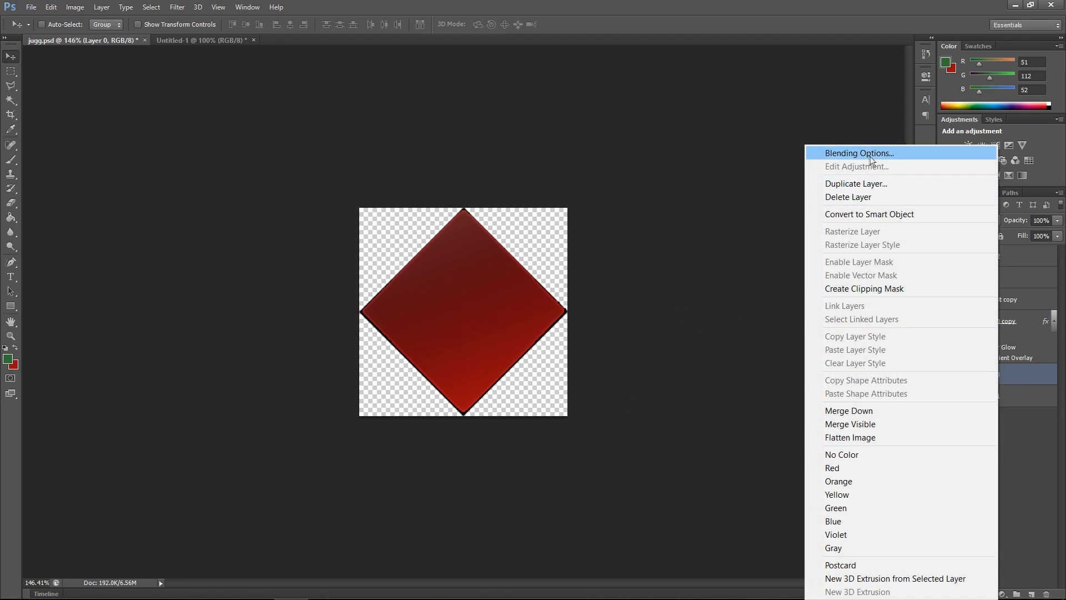
left_click(1027, 430)
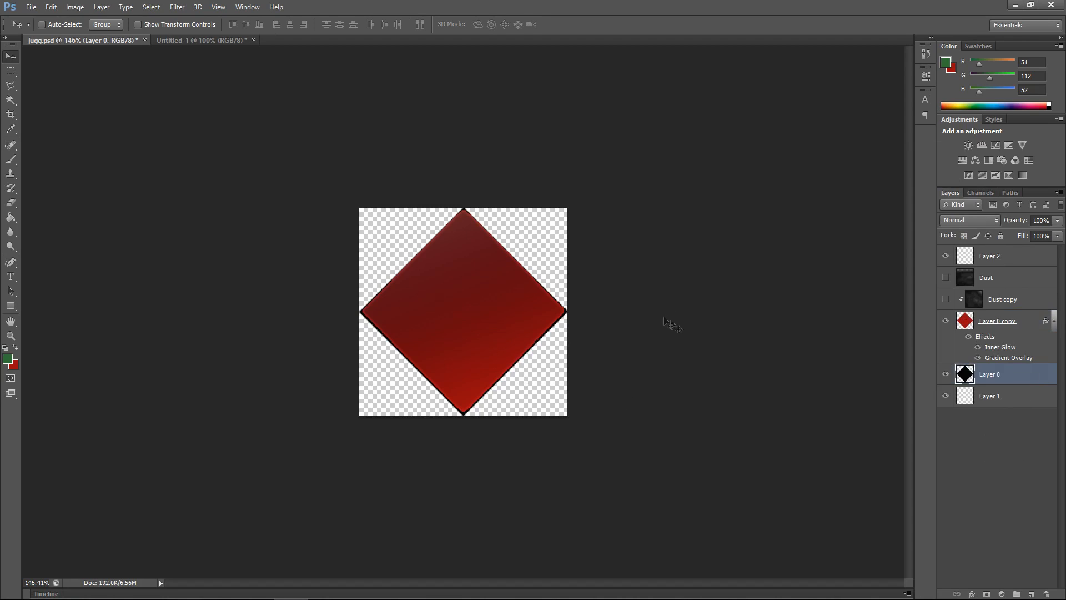
Step: Place the n19lae image into jugg.psd and move its layer to the top of the layer stack
left_click(30, 8)
left_click(70, 234)
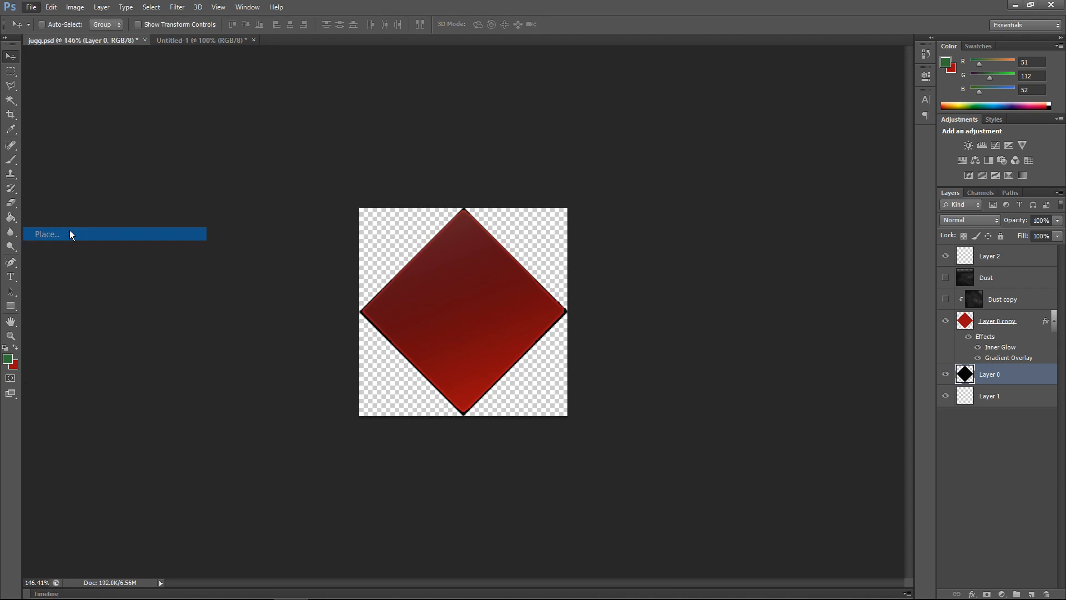
left_click(559, 159)
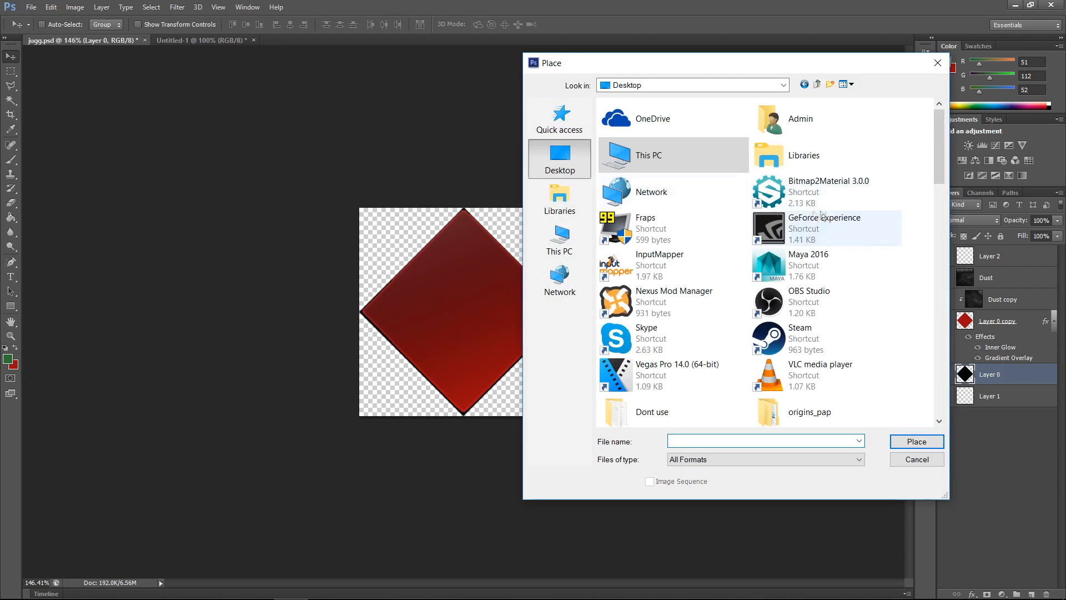
scroll(835, 213, "down", 8)
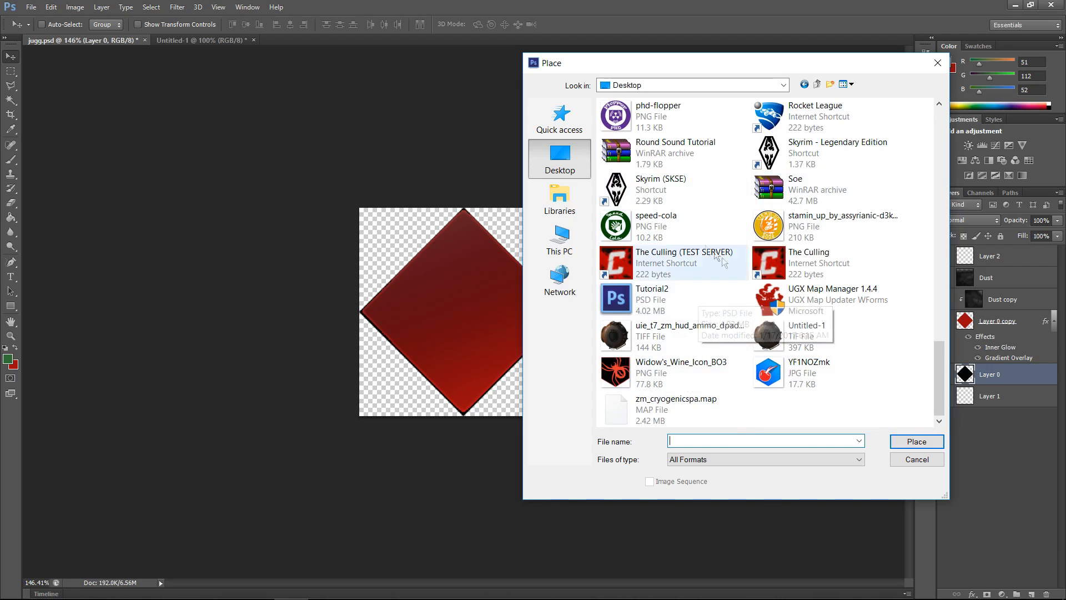
scroll(698, 296, "up", 3)
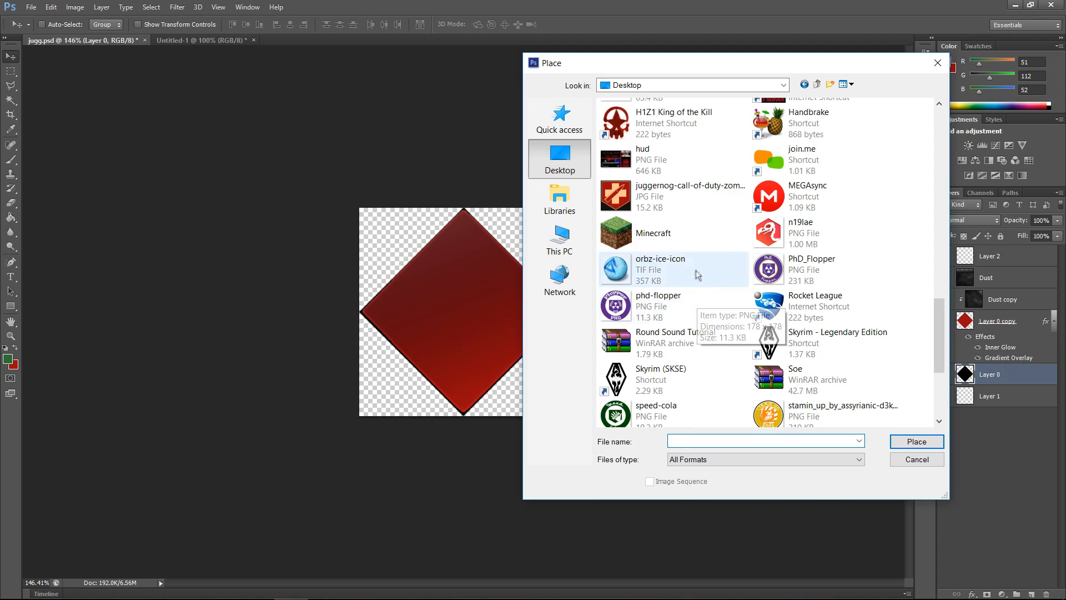
left_click(791, 243)
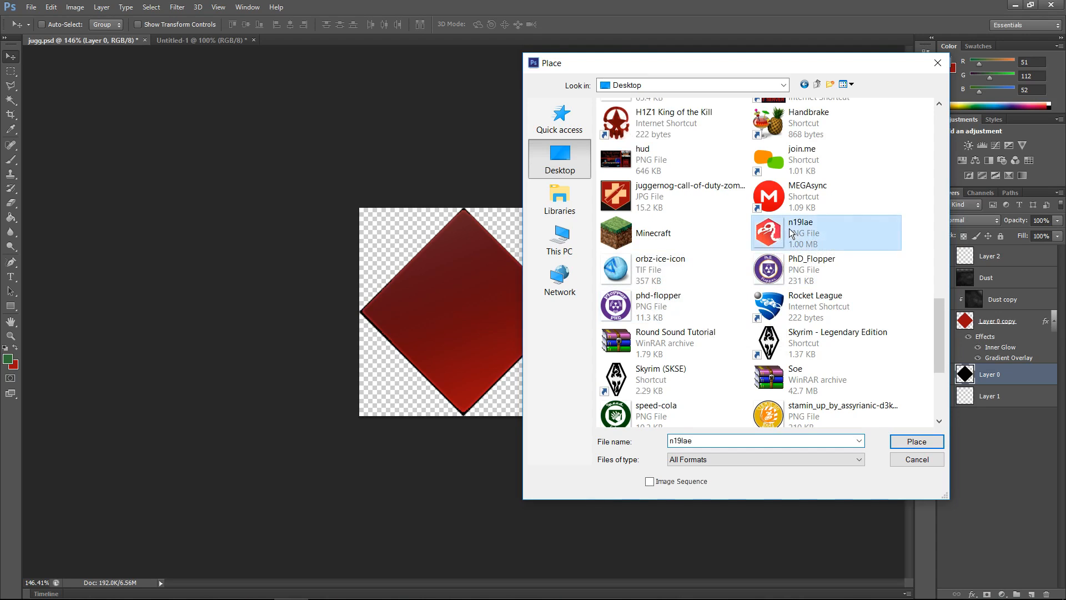
left_click(916, 442)
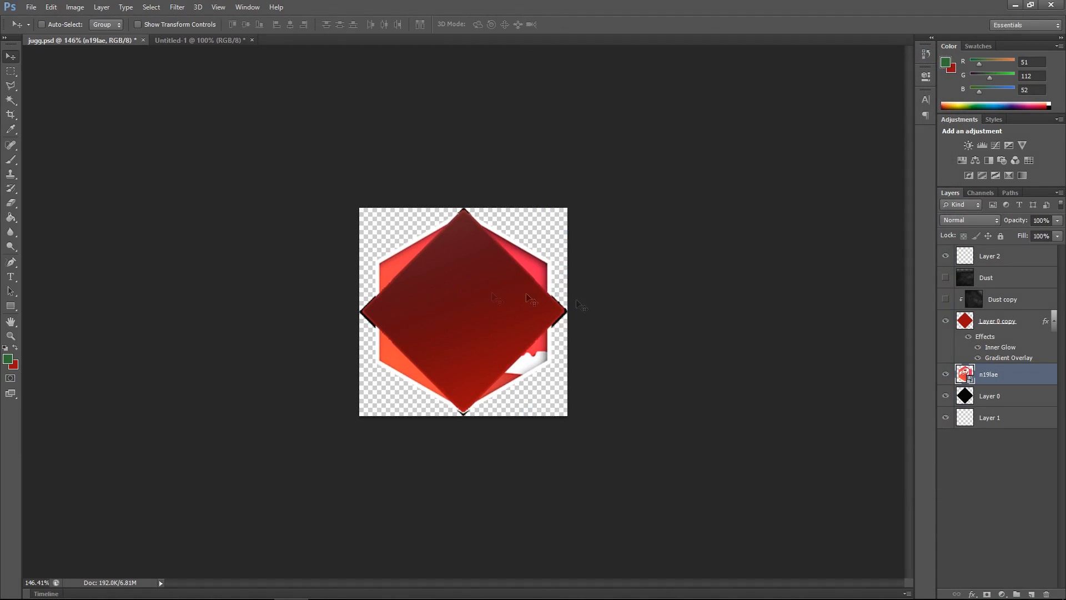
left_click_drag(987, 376, 988, 247)
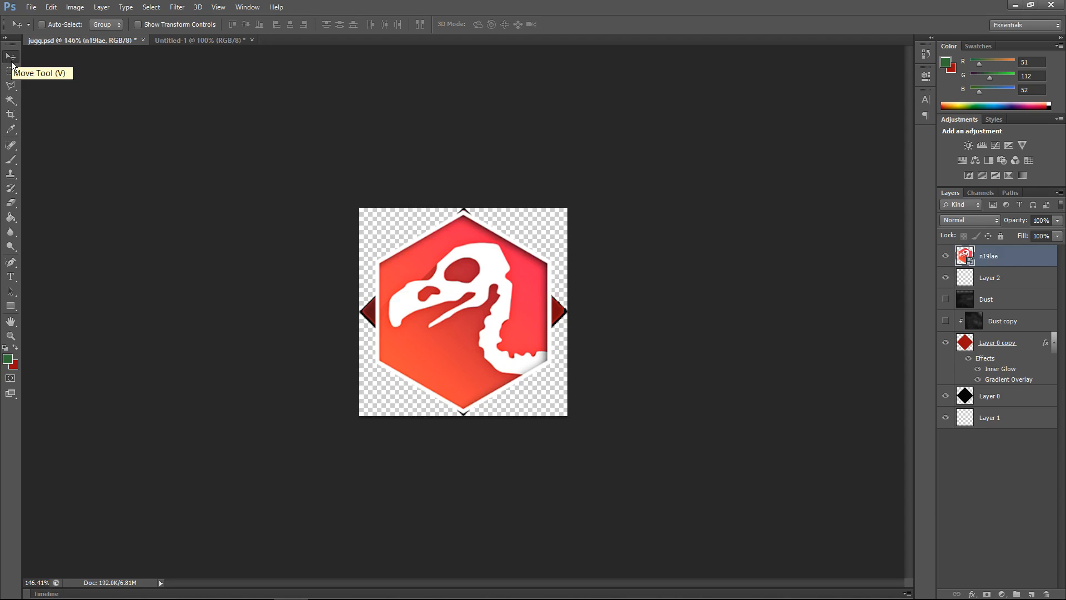
Step: Select the vulture image's red background with the Magic Wand at a tolerance of 100
left_click(11, 100)
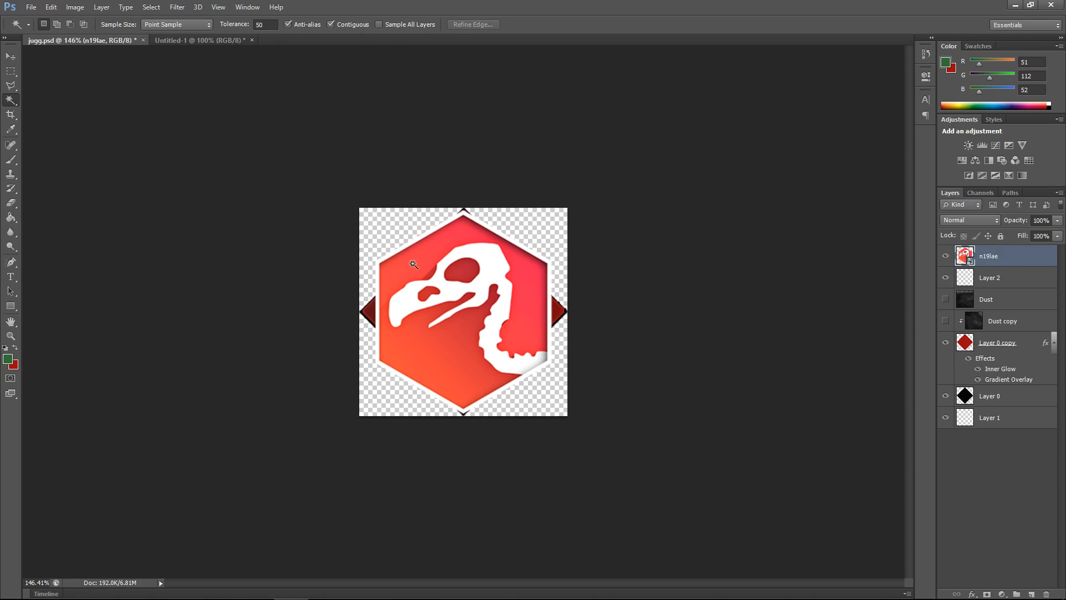
scroll(463, 255, "up", 2)
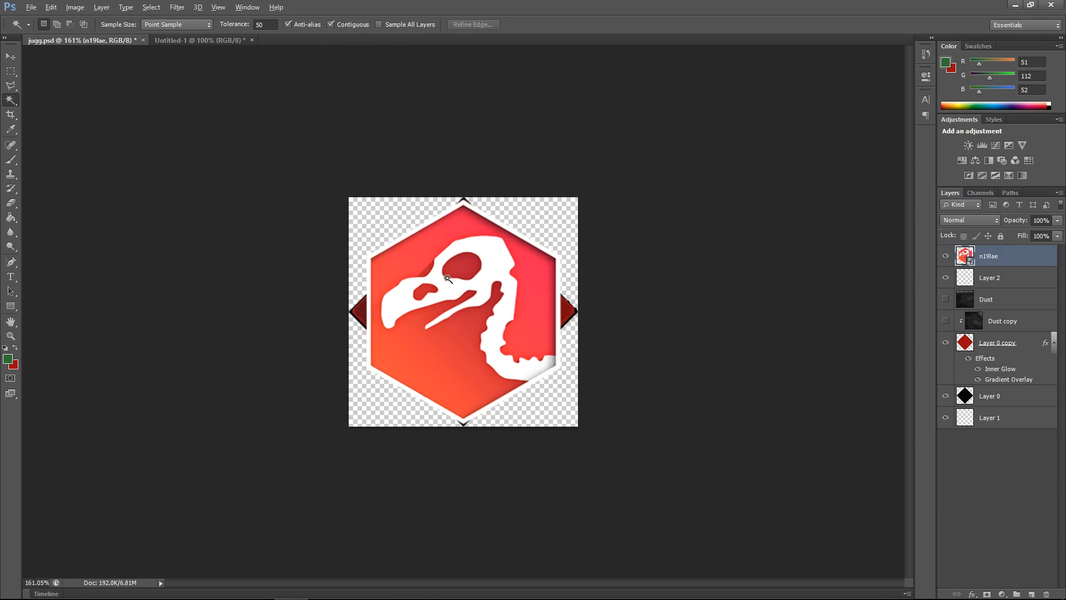
left_click(420, 264)
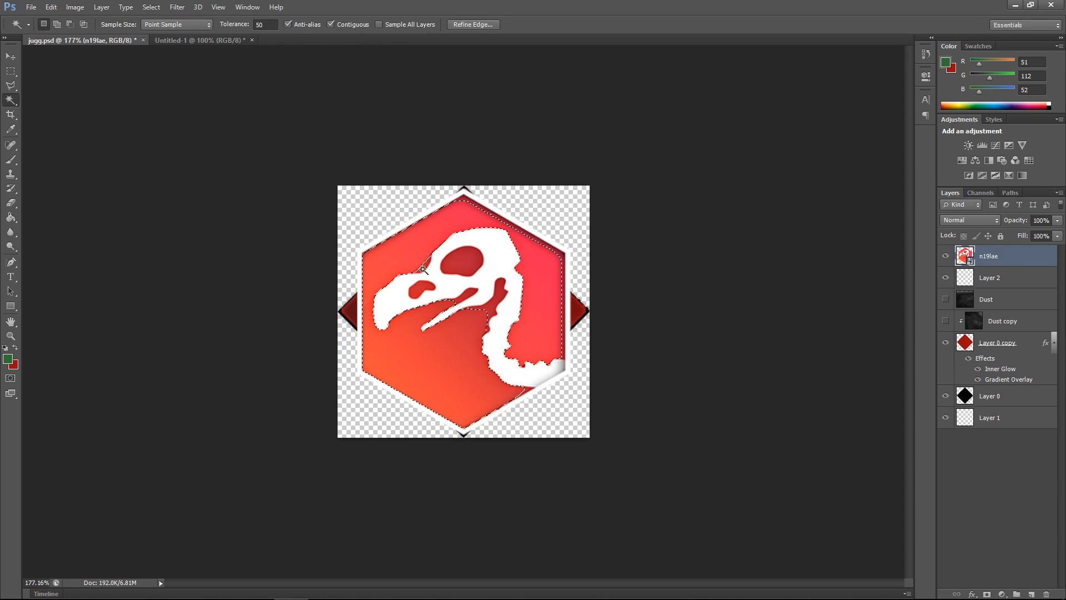
left_click(258, 24)
type("100")
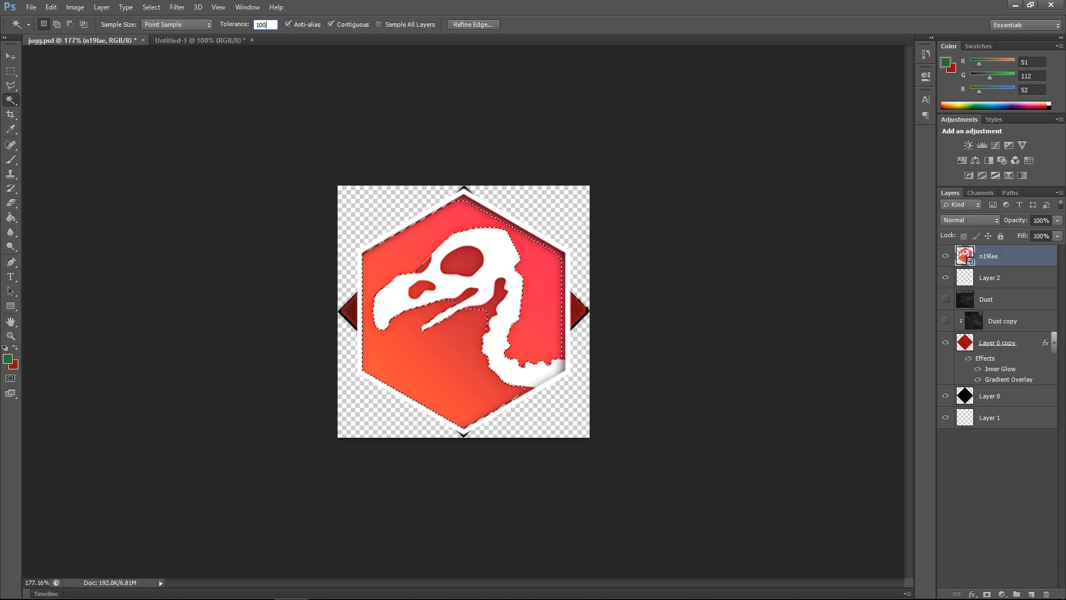
left_click(414, 257)
left_click(413, 256)
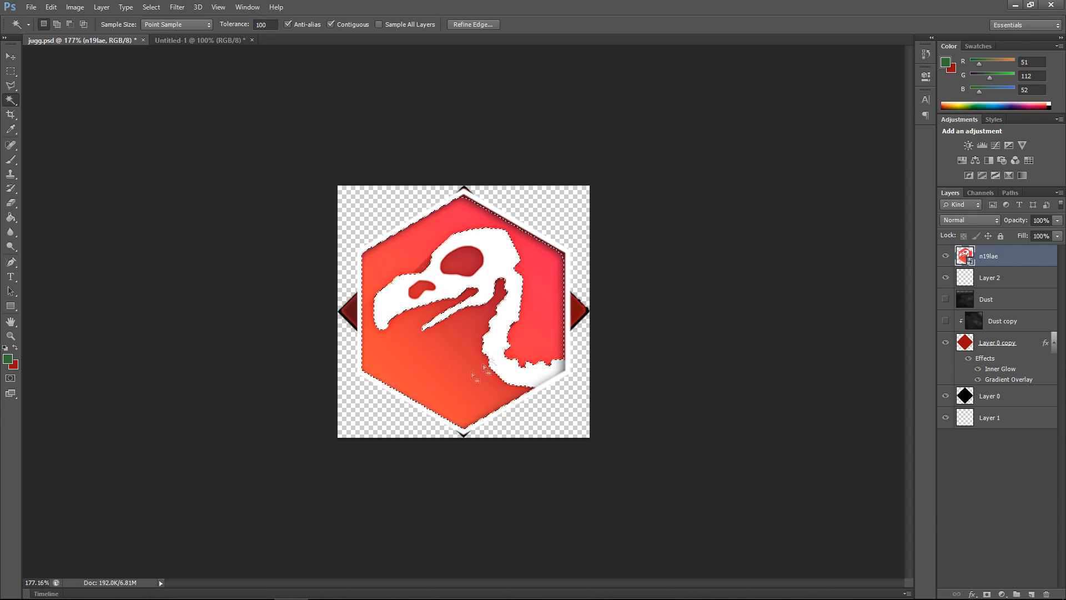
Step: Rasterize the n19lae layer and erase the selected red background with the Eraser
left_click(11, 203)
left_click(530, 312)
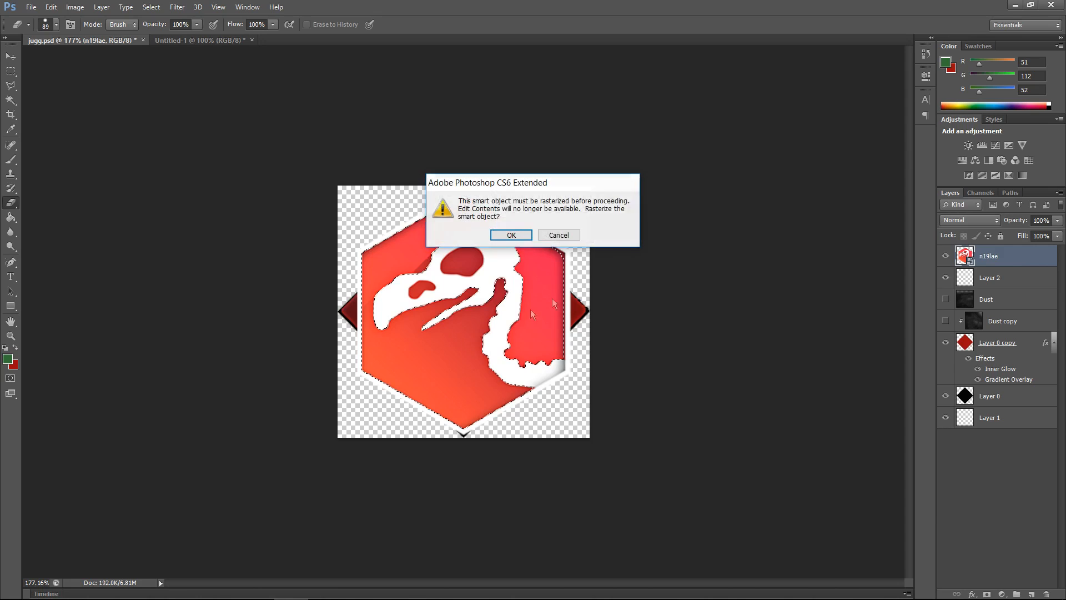
left_click(511, 235)
left_click_drag(530, 383, 411, 385)
mouse_move(472, 358)
left_mouse_down()
mouse_move(558, 306)
mouse_move(498, 206)
mouse_move(545, 216)
left_mouse_up()
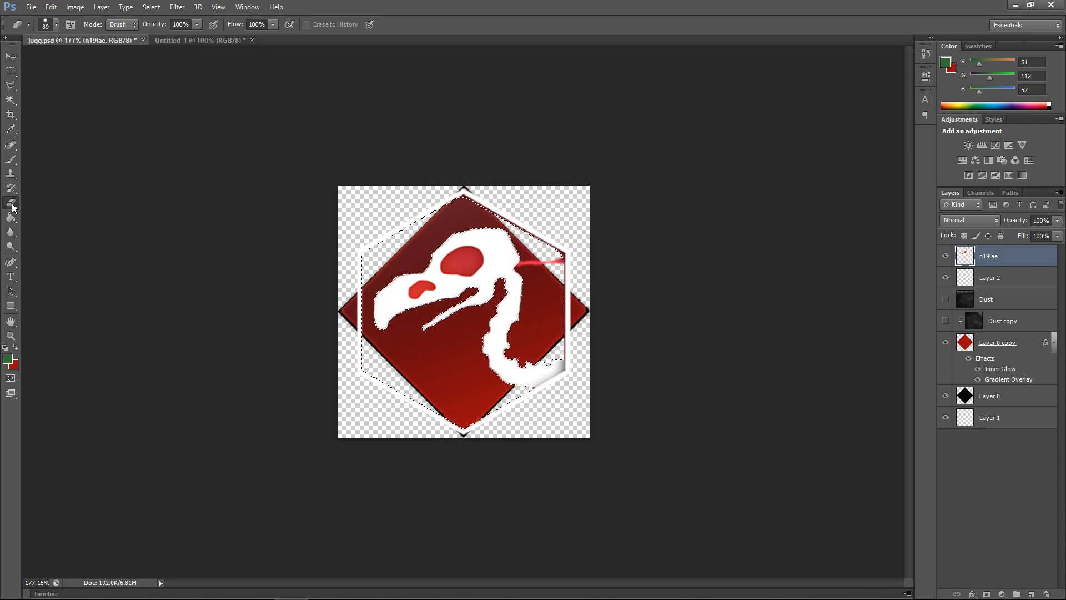
left_click_drag(488, 219, 607, 238)
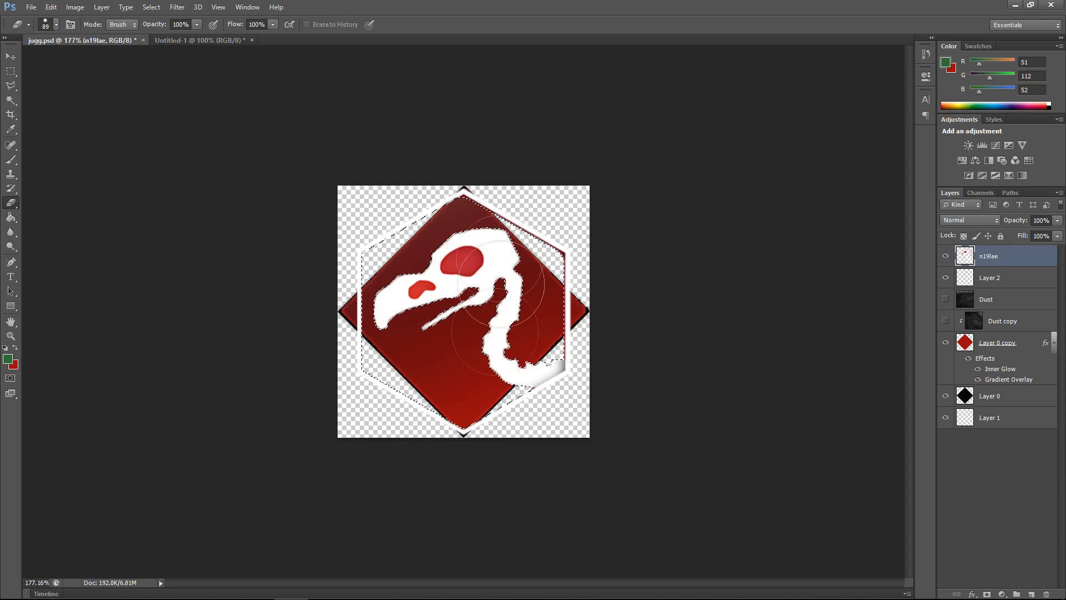
Step: Select the red eye socket and nostril inside the skull, erase them, and deselect
left_click(10, 101)
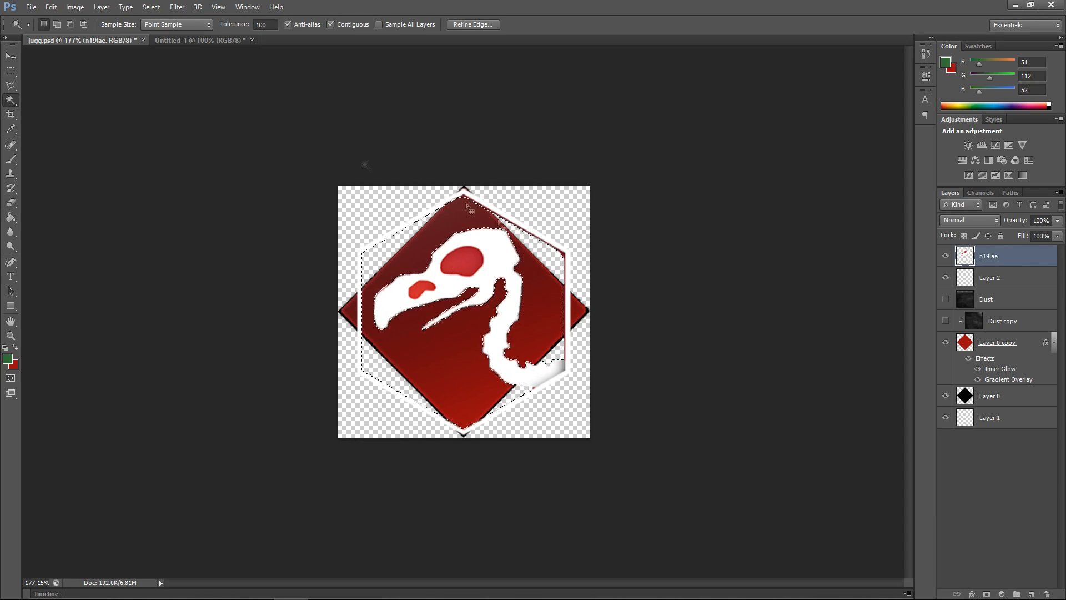
key("ctrl+d")
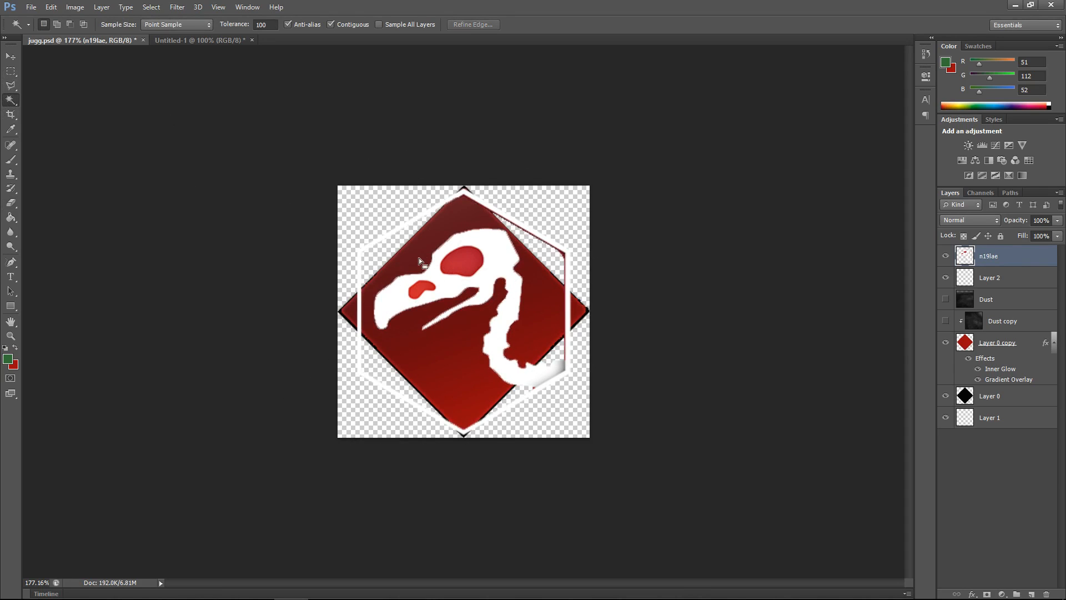
left_click(470, 262)
key("shift")
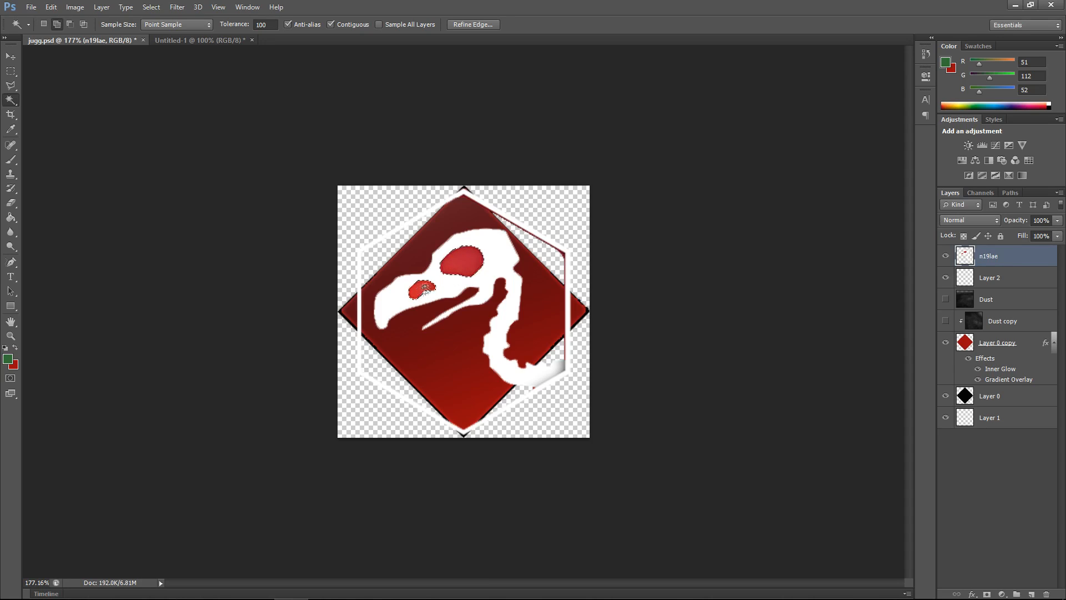
left_click(423, 290, "shift")
left_click(11, 202)
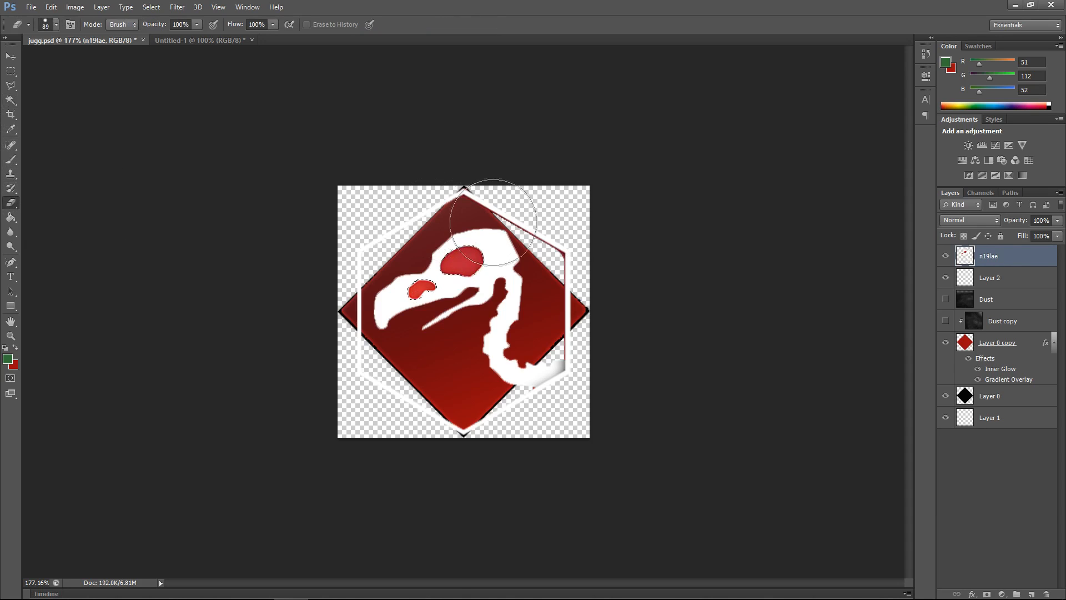
mouse_move(487, 220)
left_mouse_down()
mouse_move(495, 241)
mouse_move(394, 302)
left_mouse_up()
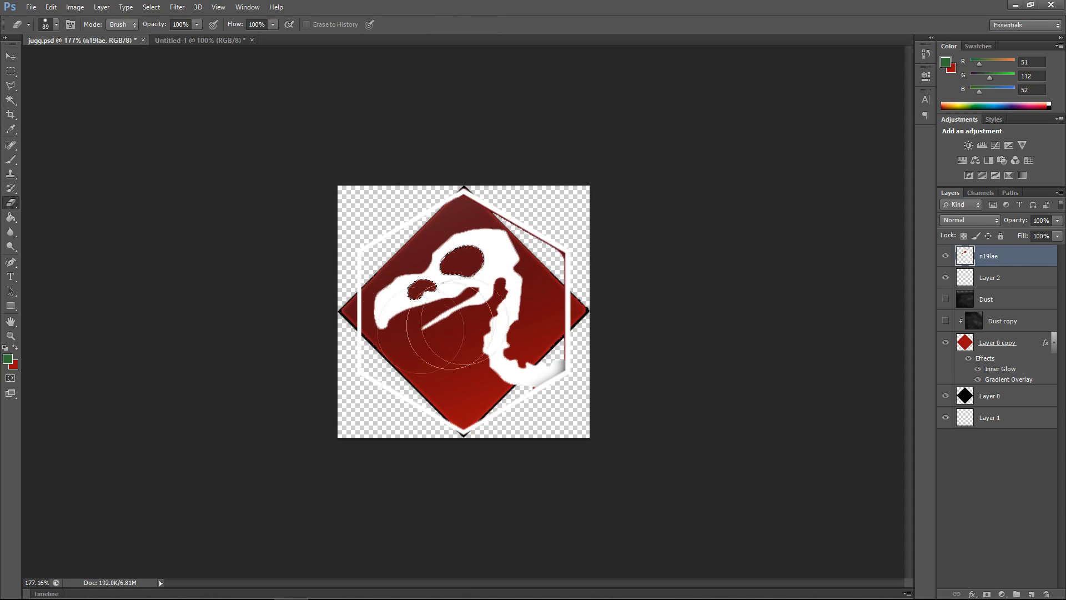
left_click(10, 100)
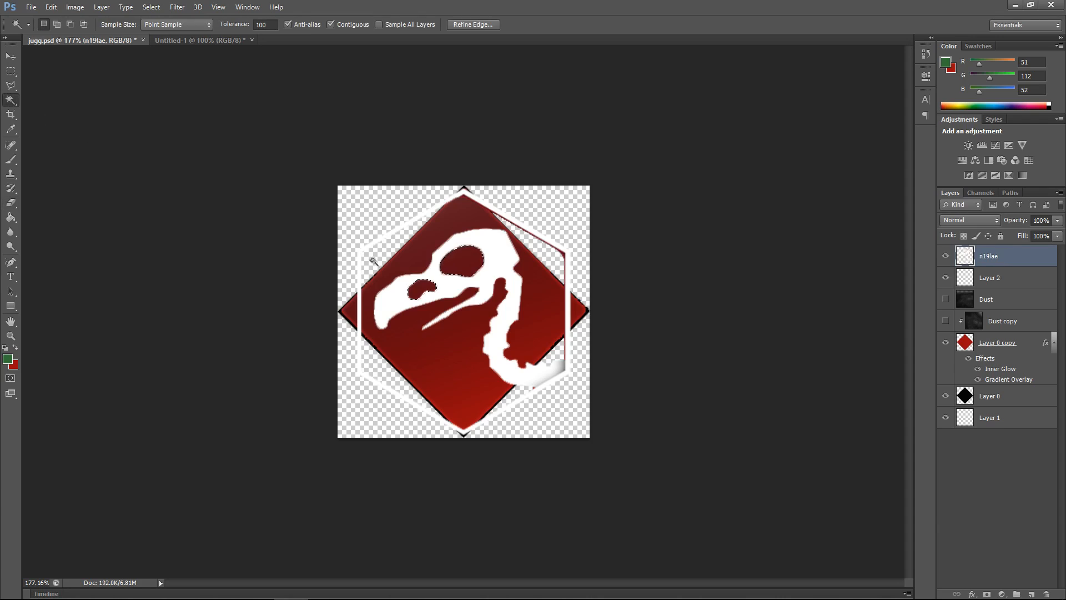
key("ctrl+d")
Step: Shrink the eraser to 23 px and erase the leftover white hexagon outline around the diamond
left_click(11, 202)
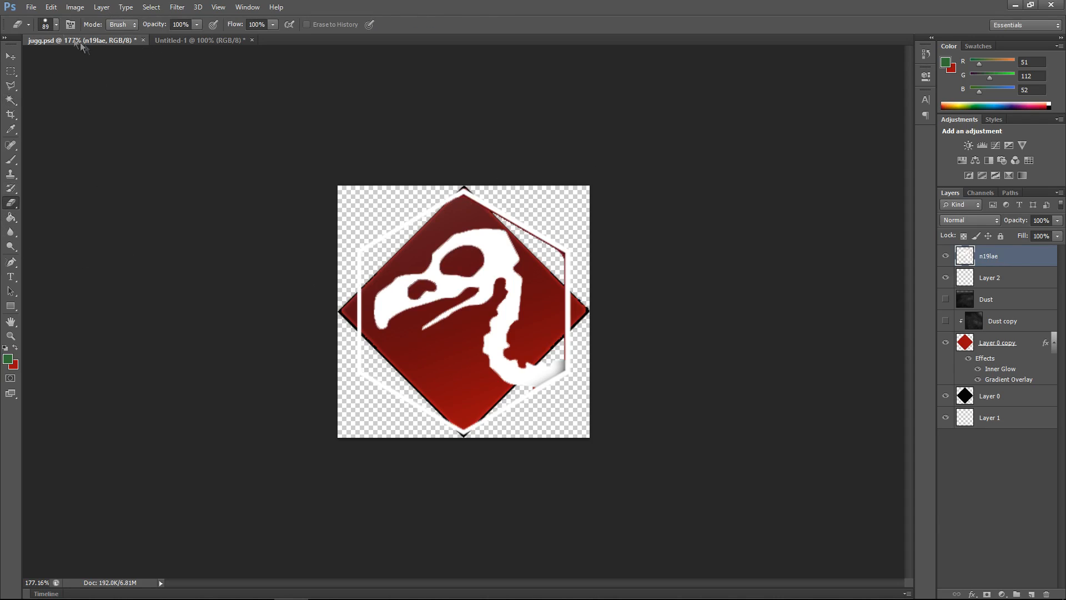
left_click(55, 26)
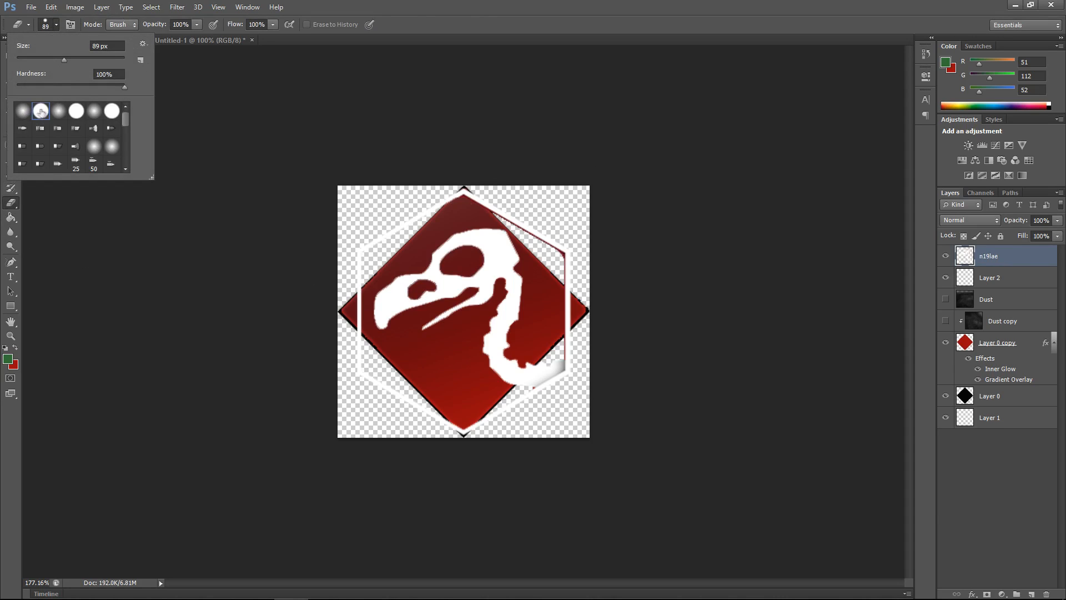
left_click_drag(65, 59, 61, 61)
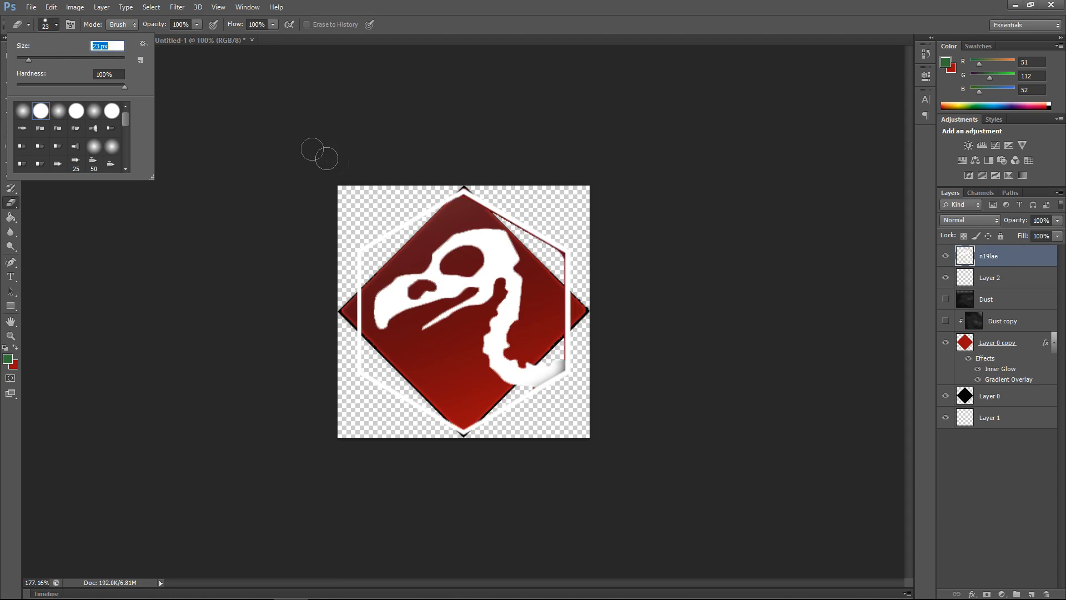
left_click(438, 197)
mouse_move(448, 196)
left_mouse_down()
mouse_move(480, 196)
mouse_move(553, 239)
mouse_move(570, 273)
mouse_move(576, 351)
left_mouse_up()
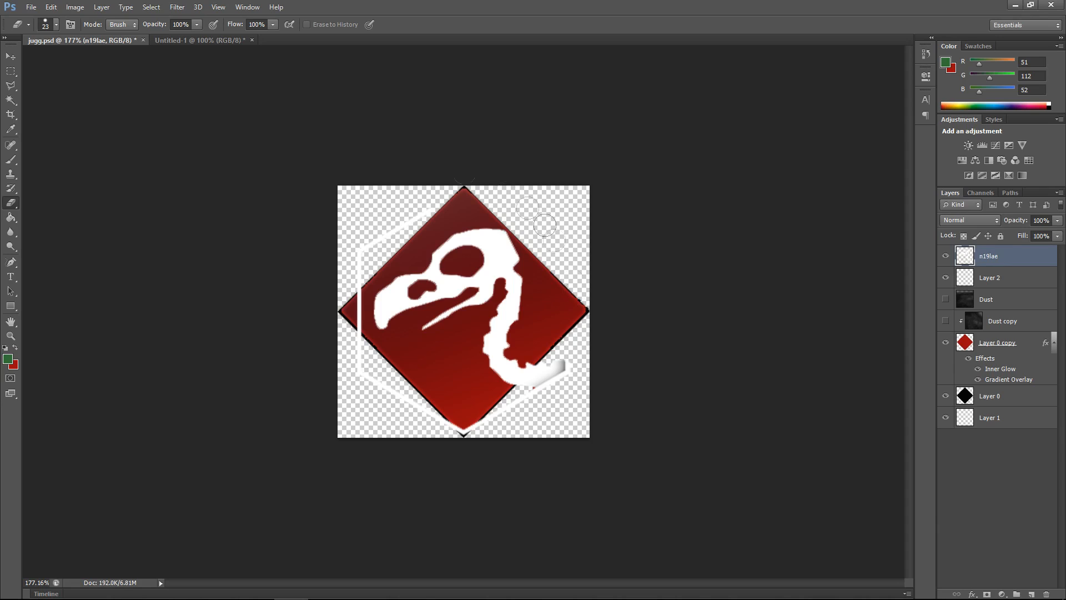
mouse_move(439, 205)
left_mouse_down()
mouse_move(388, 225)
mouse_move(365, 266)
mouse_move(354, 325)
mouse_move(362, 360)
mouse_move(409, 406)
mouse_move(467, 435)
mouse_move(524, 405)
mouse_move(528, 424)
mouse_move(556, 417)
left_mouse_up()
Step: Erase the stray red speck below the vulture's neck
scroll(554, 418, "up", 5)
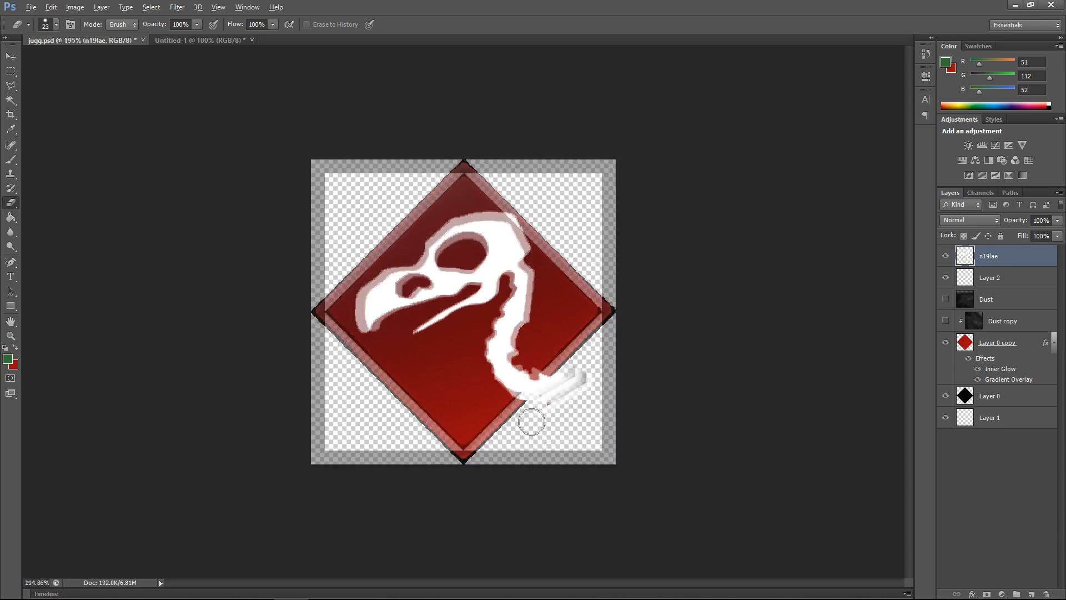
scroll(574, 470, "up", 4)
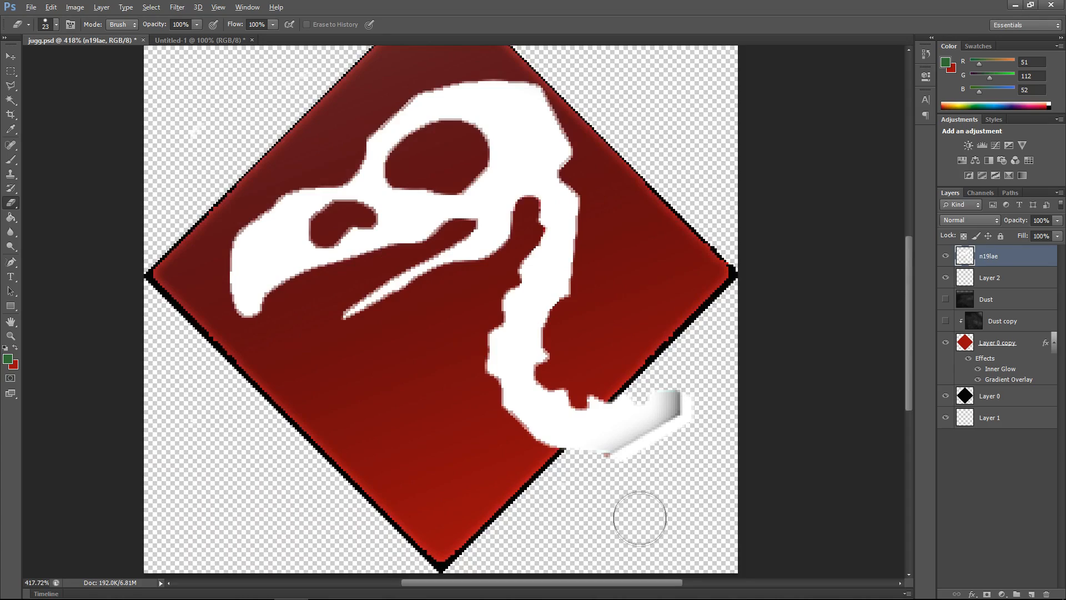
scroll(638, 516, "up", 4)
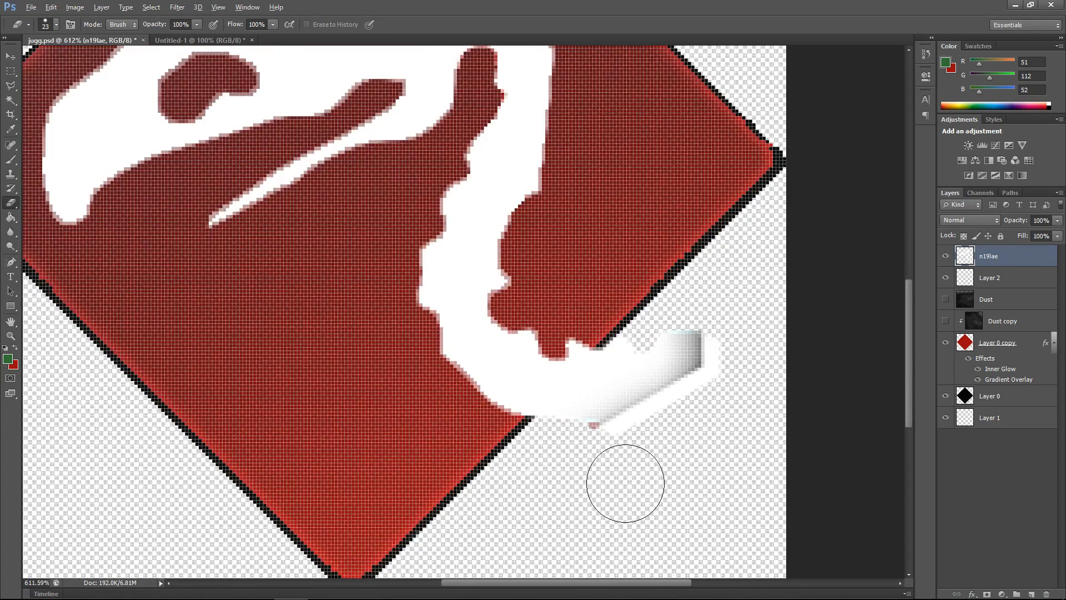
scroll(625, 483, "up", 3)
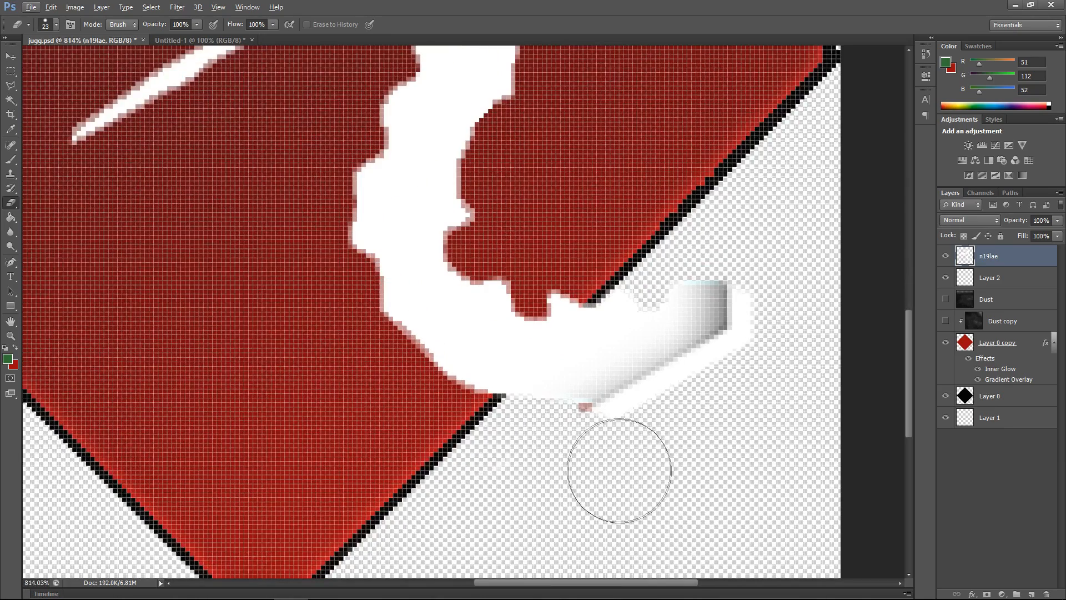
left_click(594, 456)
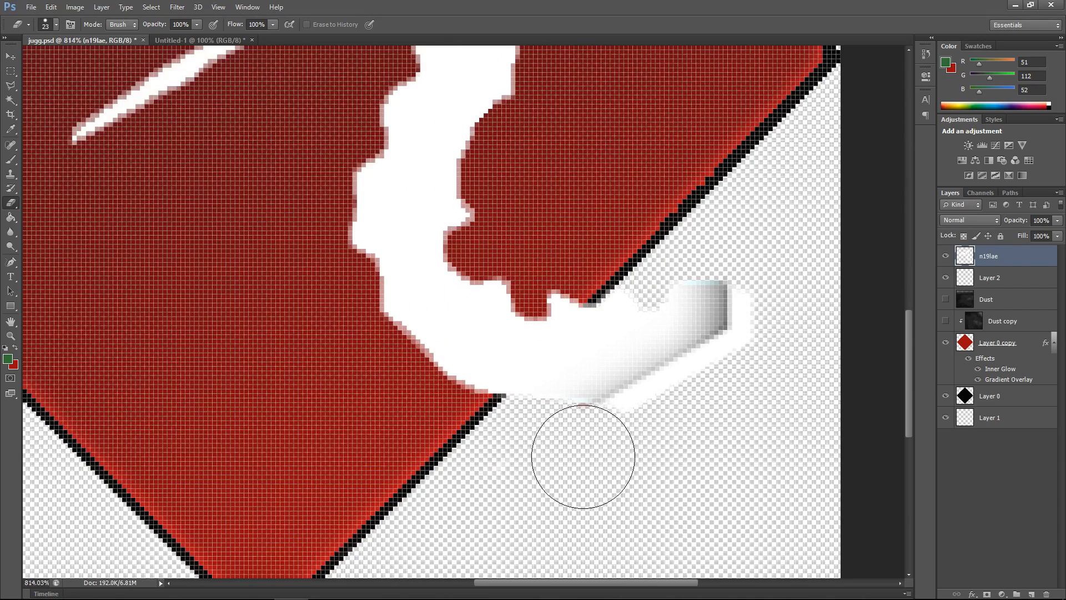
Step: Lower the eraser opacity to 69% and fade the end of the vulture's neck
left_click(197, 24)
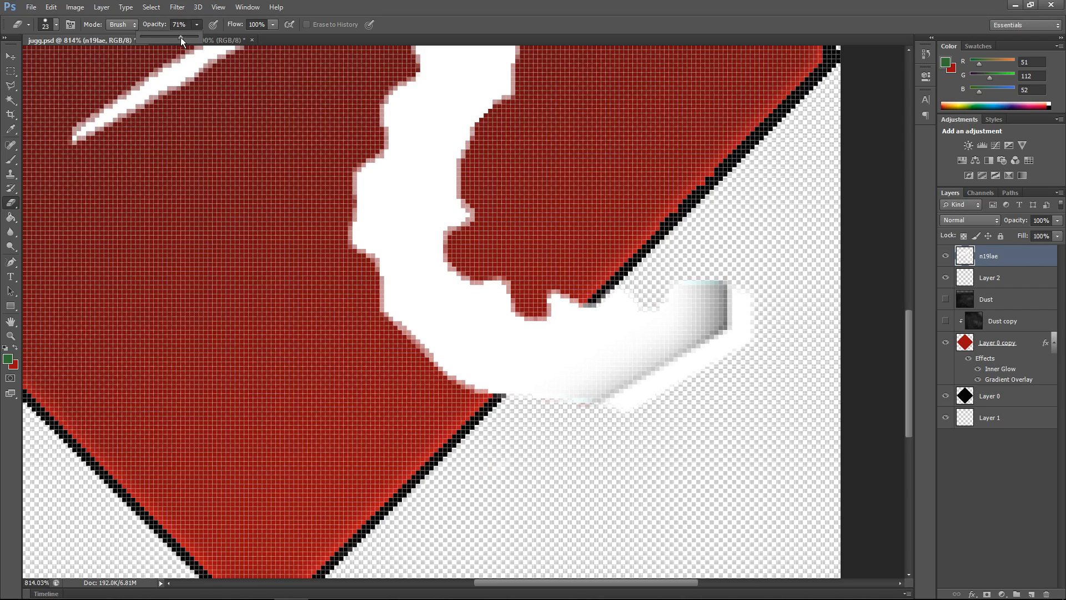
left_click_drag(181, 38, 179, 38)
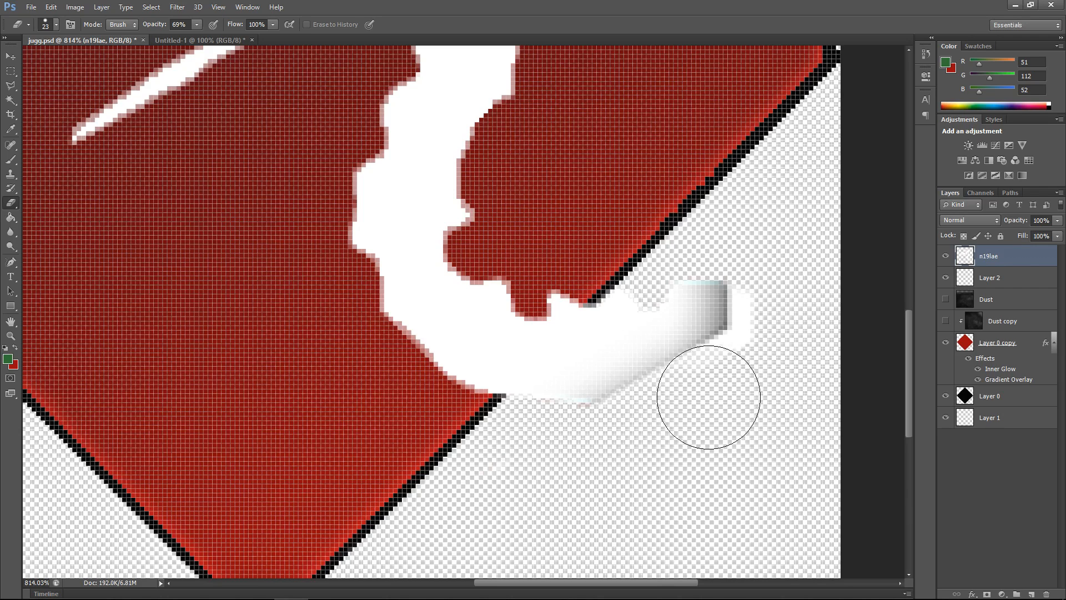
mouse_move(779, 330)
left_mouse_down()
mouse_move(778, 281)
mouse_move(780, 330)
left_mouse_up()
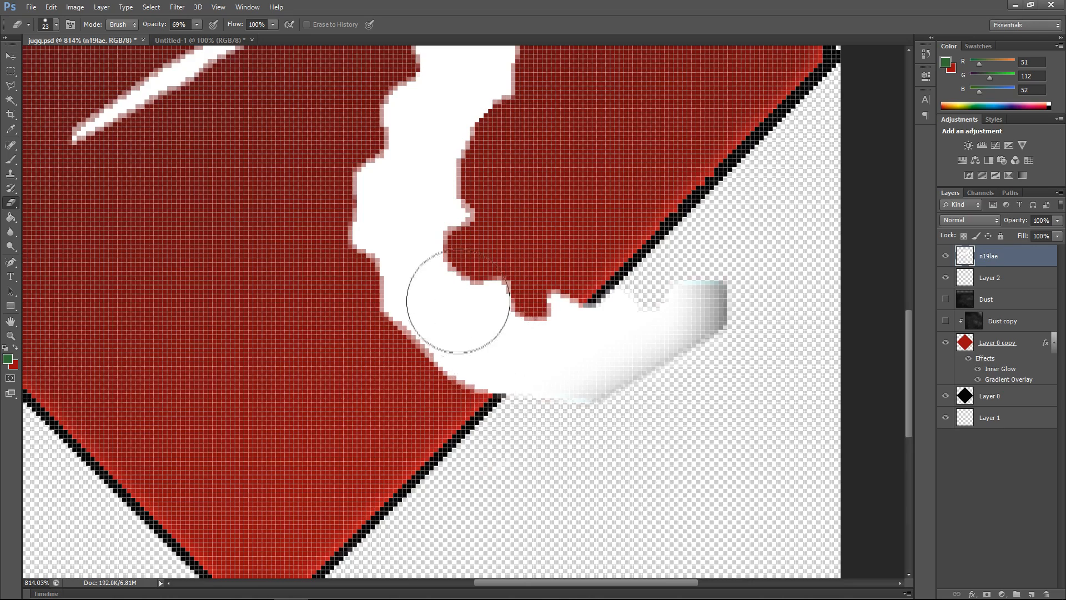
Step: Scale the skull layer down to about 90% with Free Transform
scroll(455, 306, "down", 12)
scroll(446, 296, "down", 5)
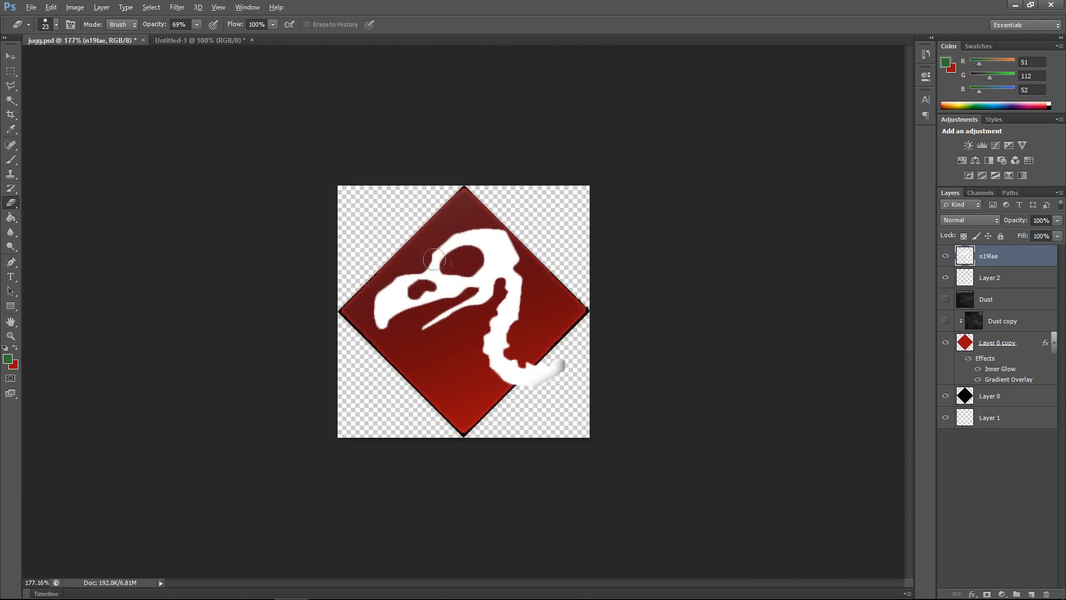
left_click(12, 57)
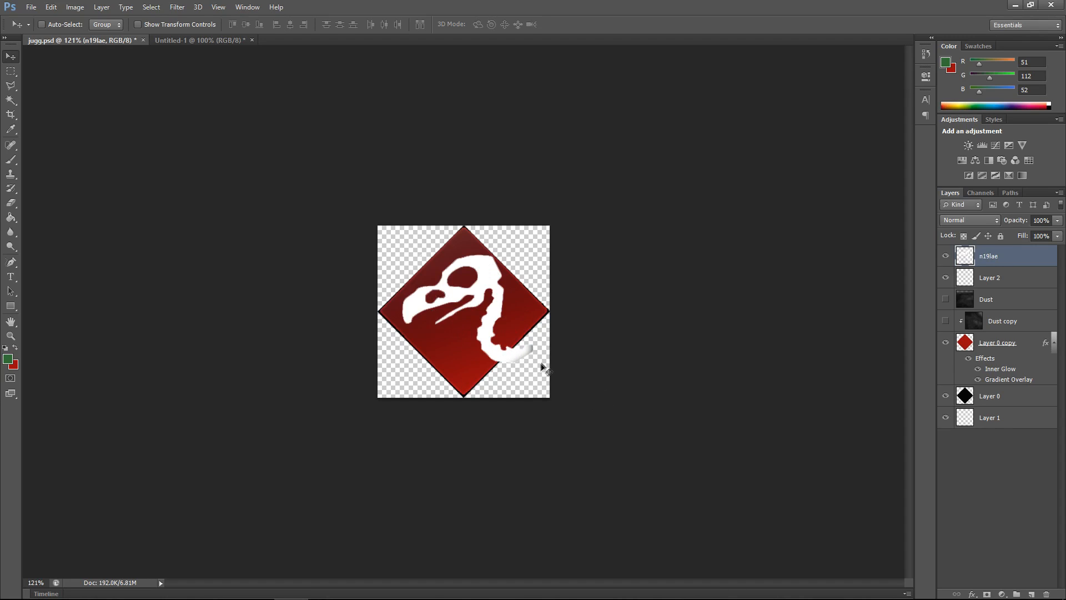
key("ctrl+t")
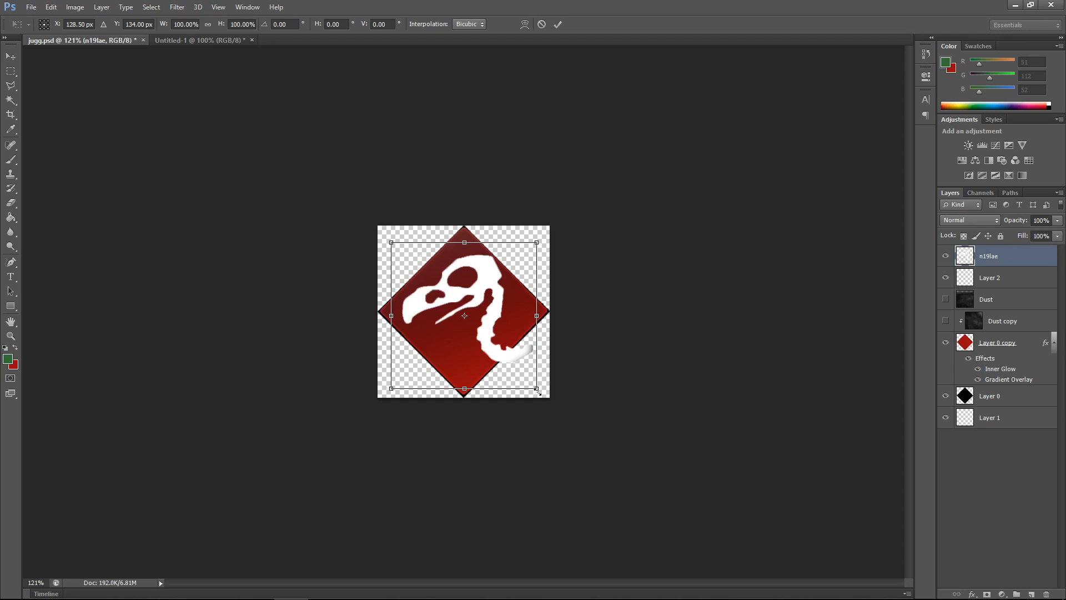
left_click_drag(537, 391, 519, 382)
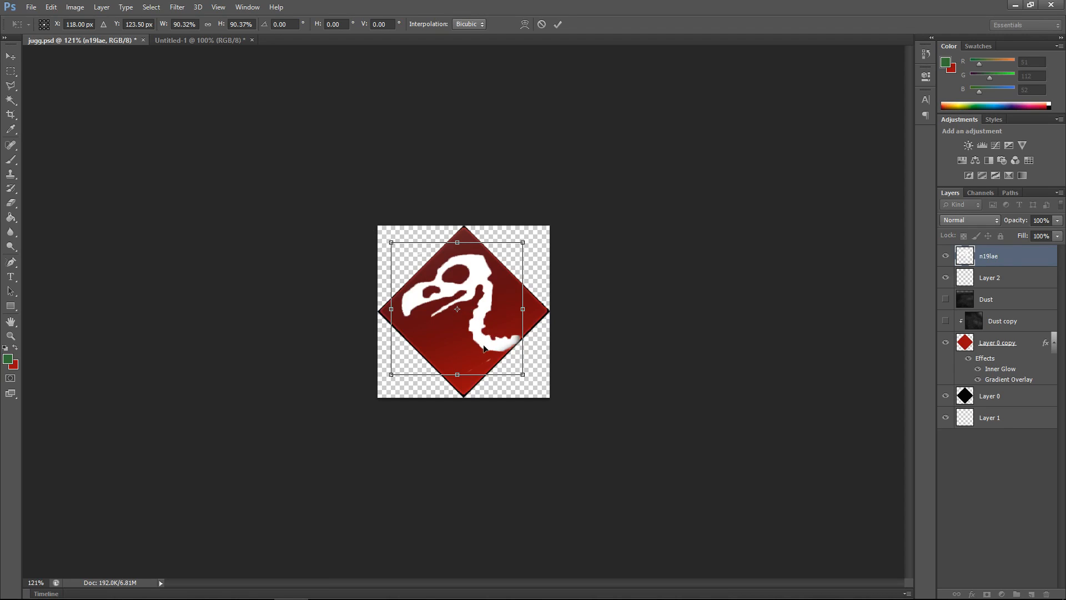
key("Return")
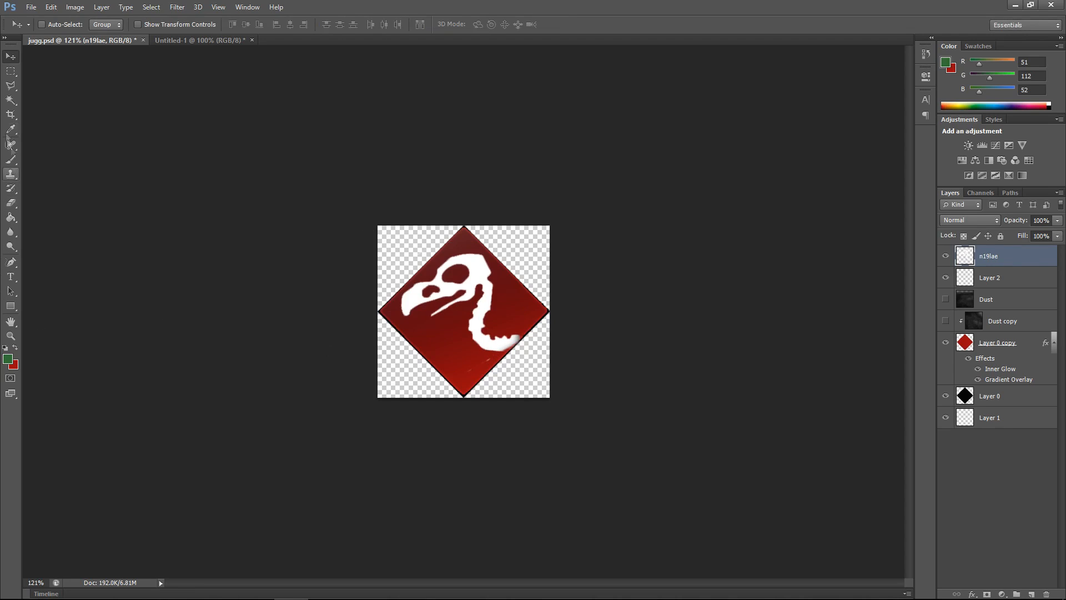
Step: Erase the faint white specks below the skull's neck with the Eraser
left_click(10, 203)
key("alt")
left_click_drag(472, 376, 492, 363)
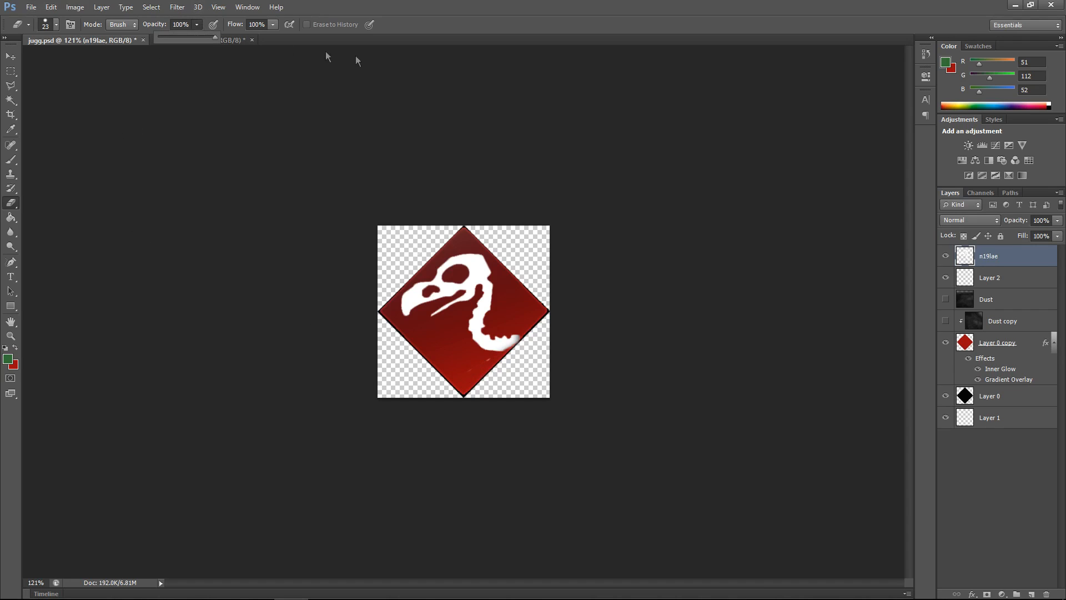
scroll(478, 442, "up", 3)
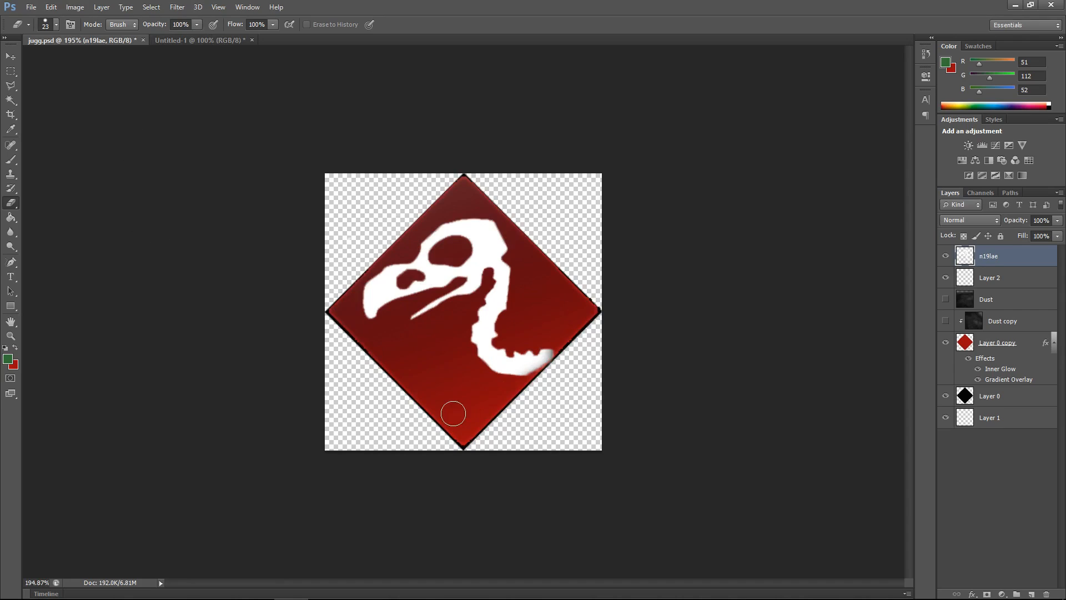
scroll(551, 387, "up", 4)
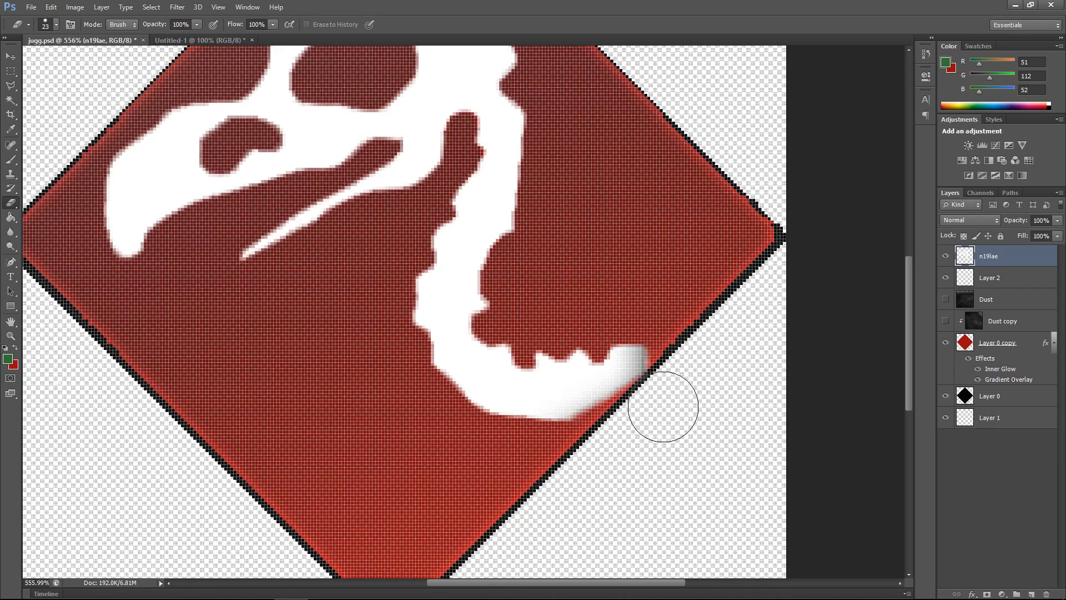
left_click(10, 56)
scroll(428, 293, "down", 3)
scroll(428, 294, "down", 2)
key("r")
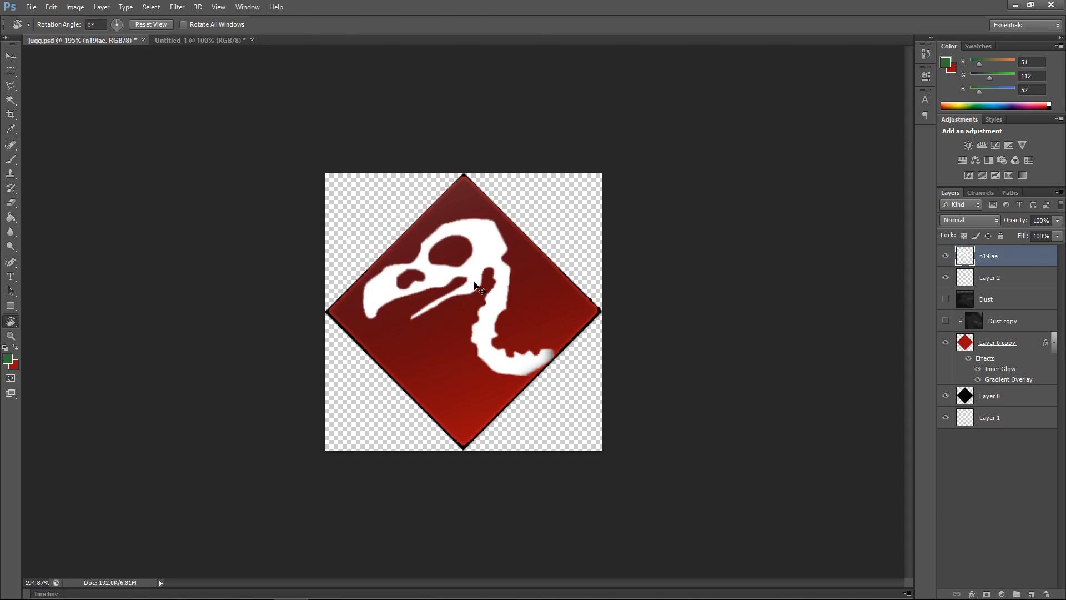
key("ctrl+t")
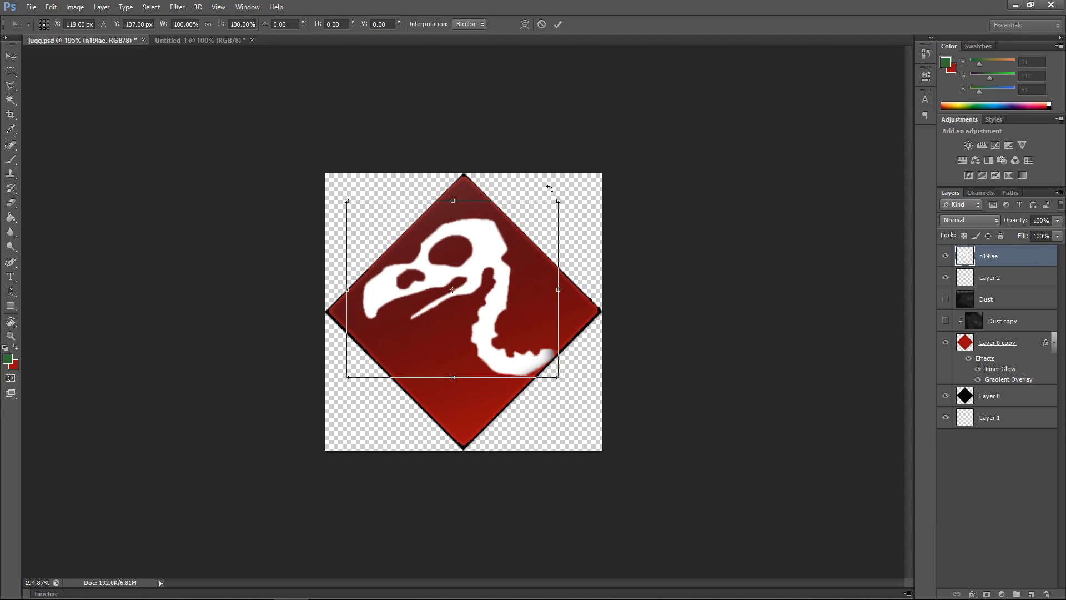
left_click_drag(550, 189, 546, 203)
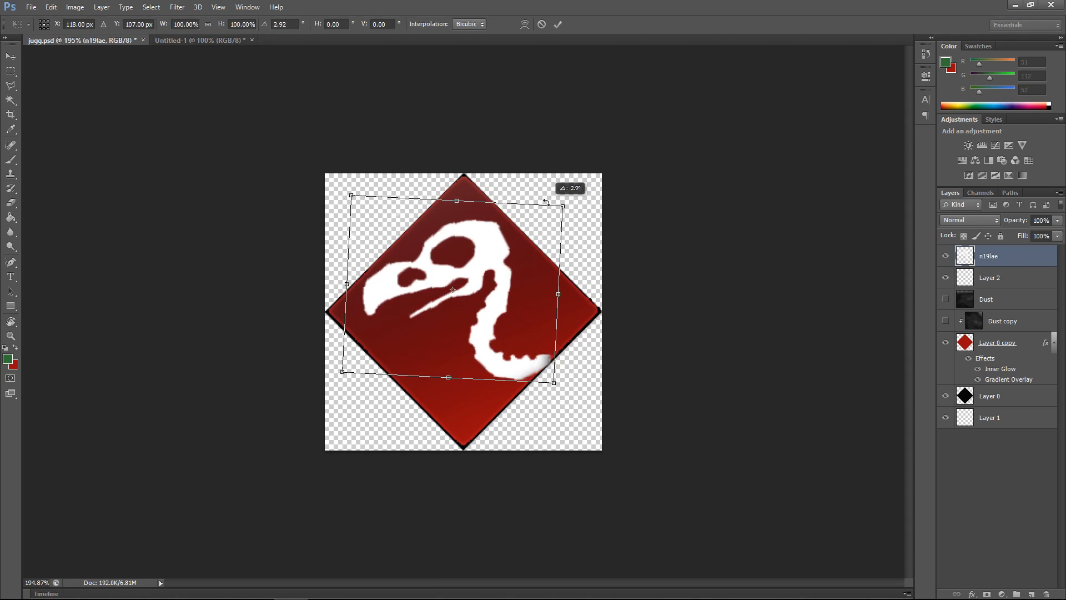
key("Escape")
key("r")
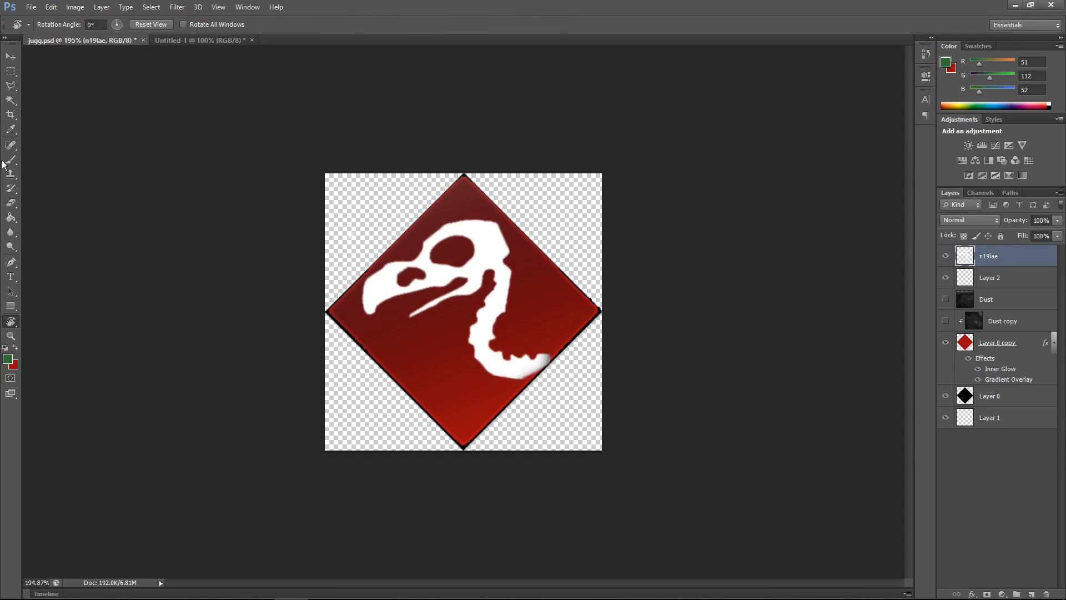
left_click(11, 54)
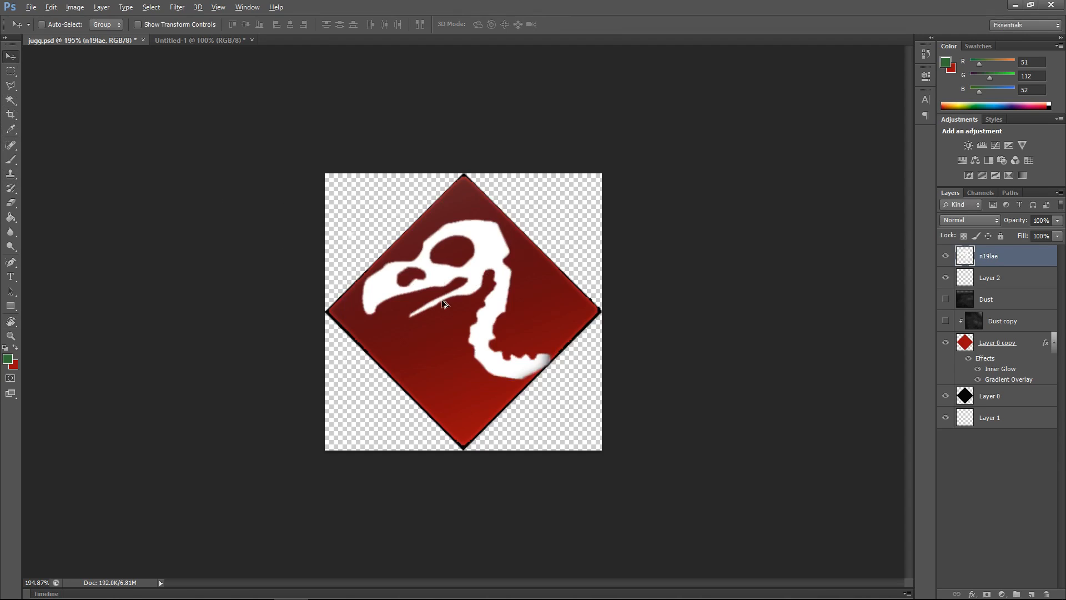
Step: Nudge the skull layer 2 pixels to the left
scroll(444, 303, "up", 2)
scroll(444, 303, "down", 4)
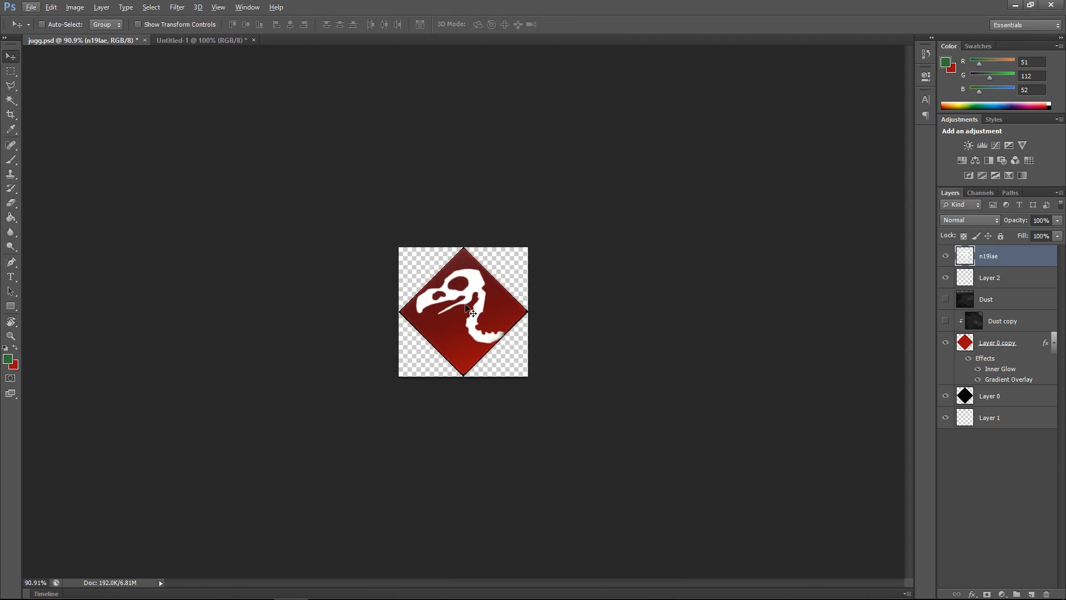
key("Left")
key("Left")
key("Right")
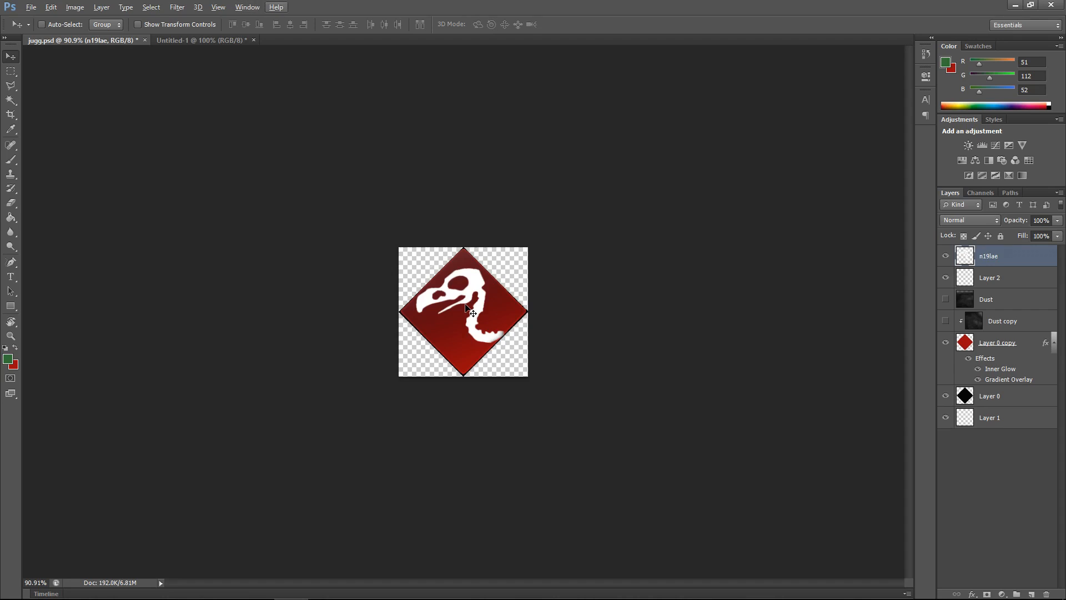
key("Left")
key("alt")
scroll(481, 335, "up", 5)
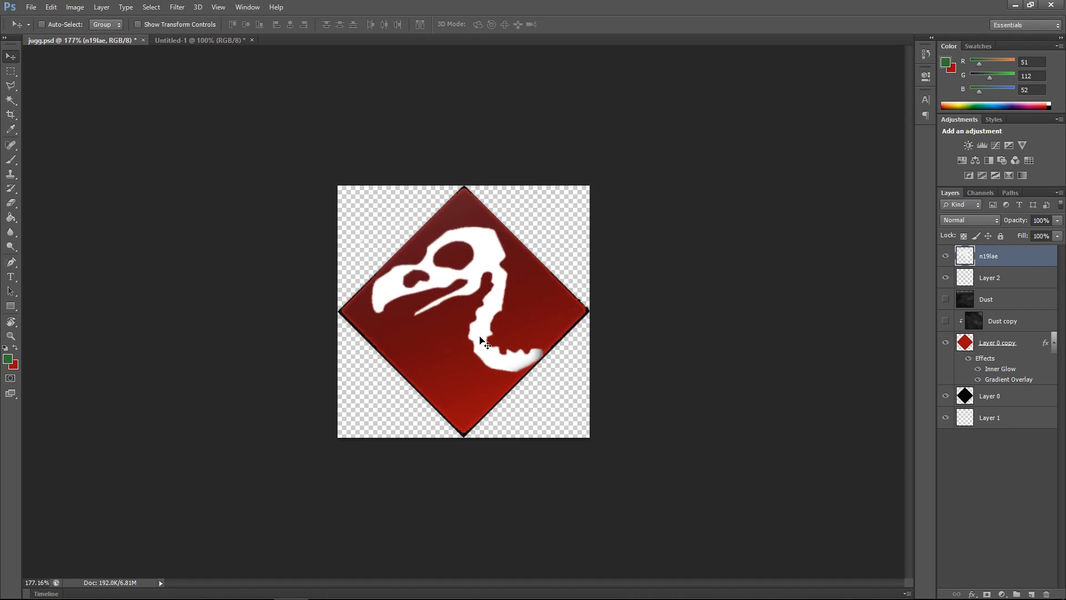
scroll(480, 336, "down", 5)
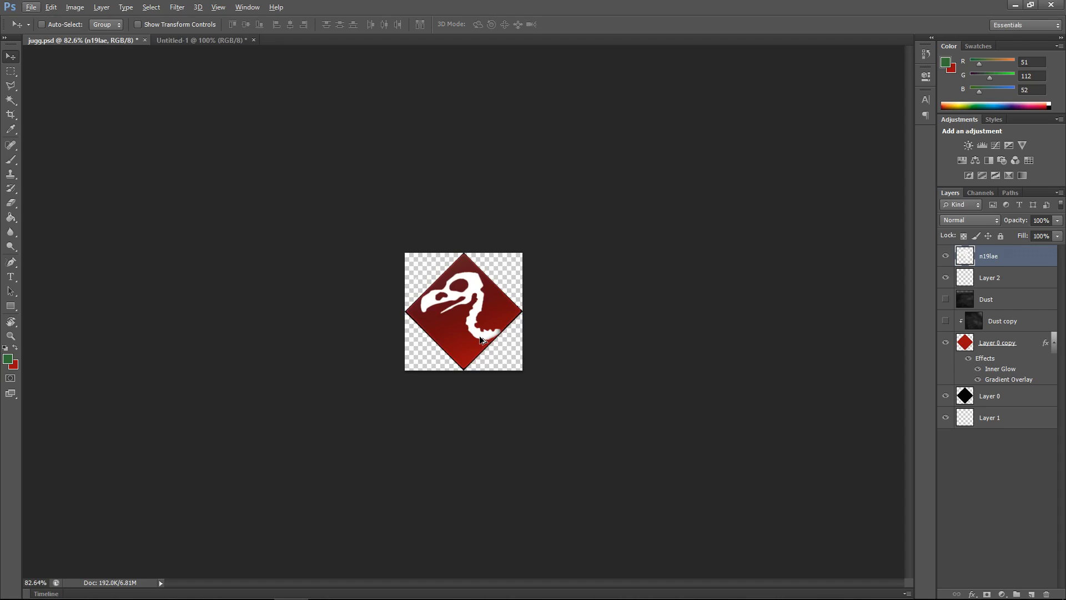
Step: Hide and reshow the red diamond layer (Layer 0 copy), then select that layer
scroll(481, 338, "down", 2)
scroll(480, 315, "up", 3)
scroll(481, 316, "up", 1)
left_click(945, 342)
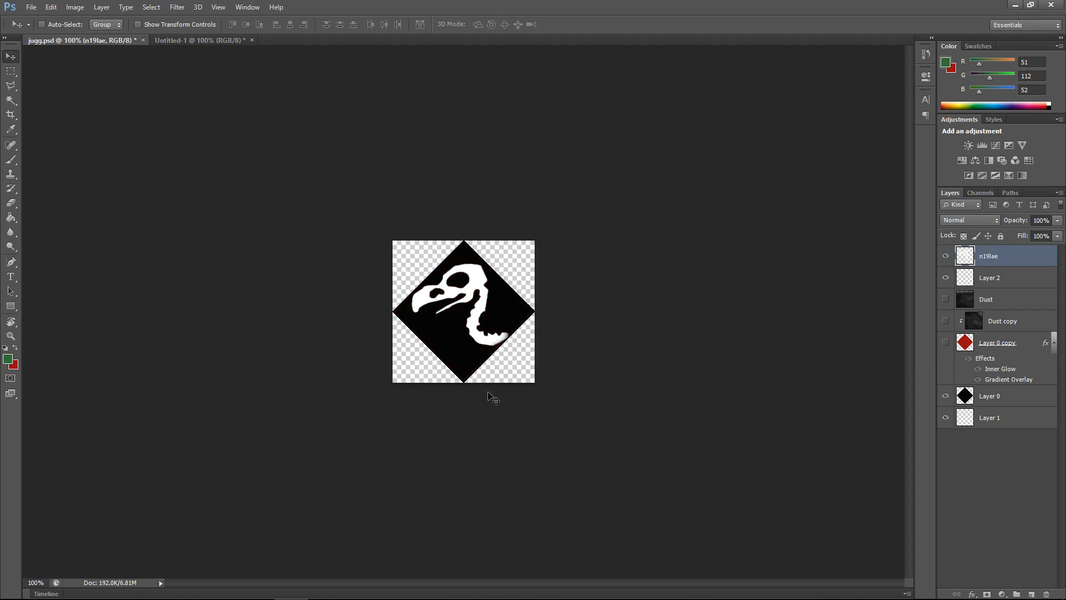
left_click(945, 342)
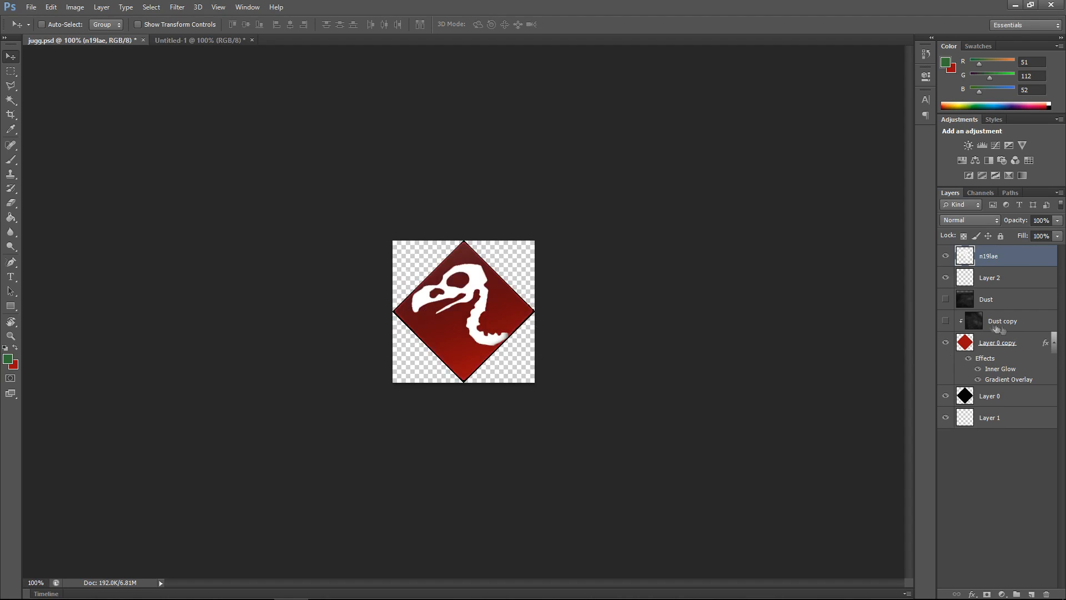
left_click(1005, 340)
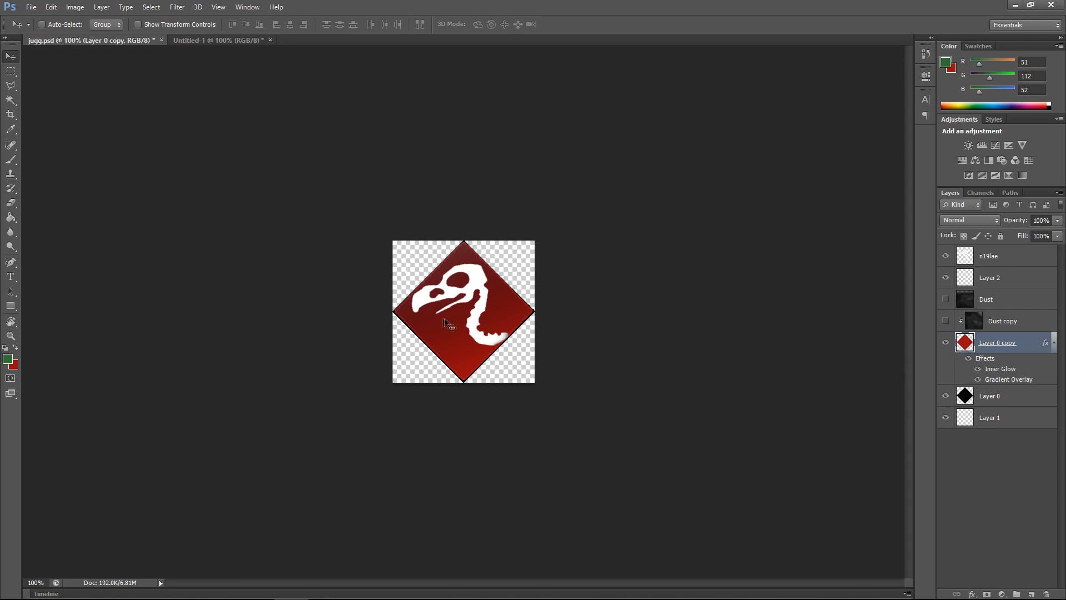
scroll(444, 321, "up", 2)
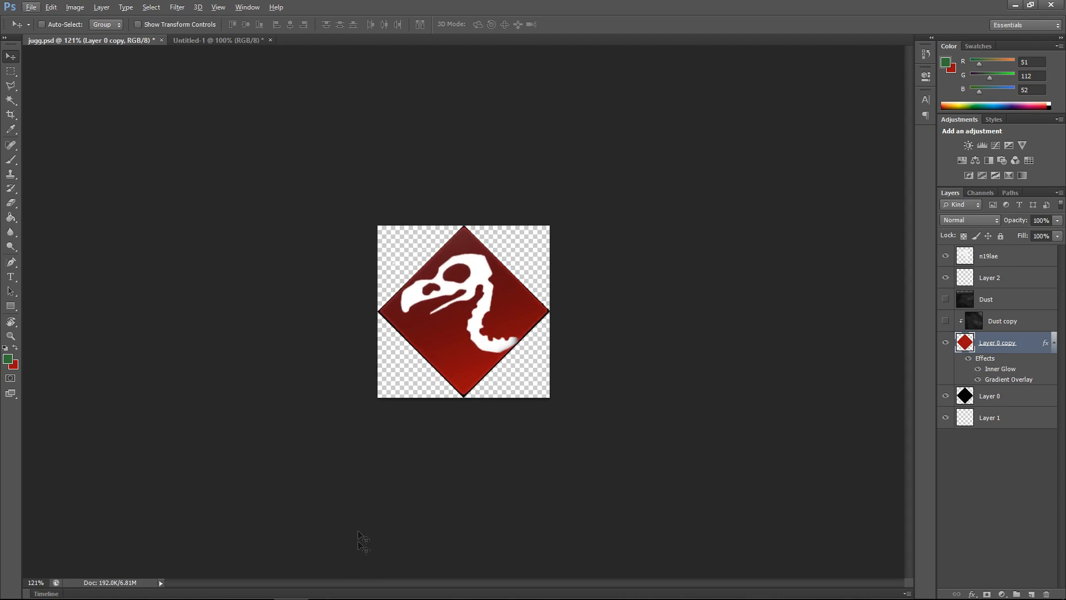
Step: Switch to the browser and examine the Vulture Aid logo image results for reference
mouse_move(244, 597)
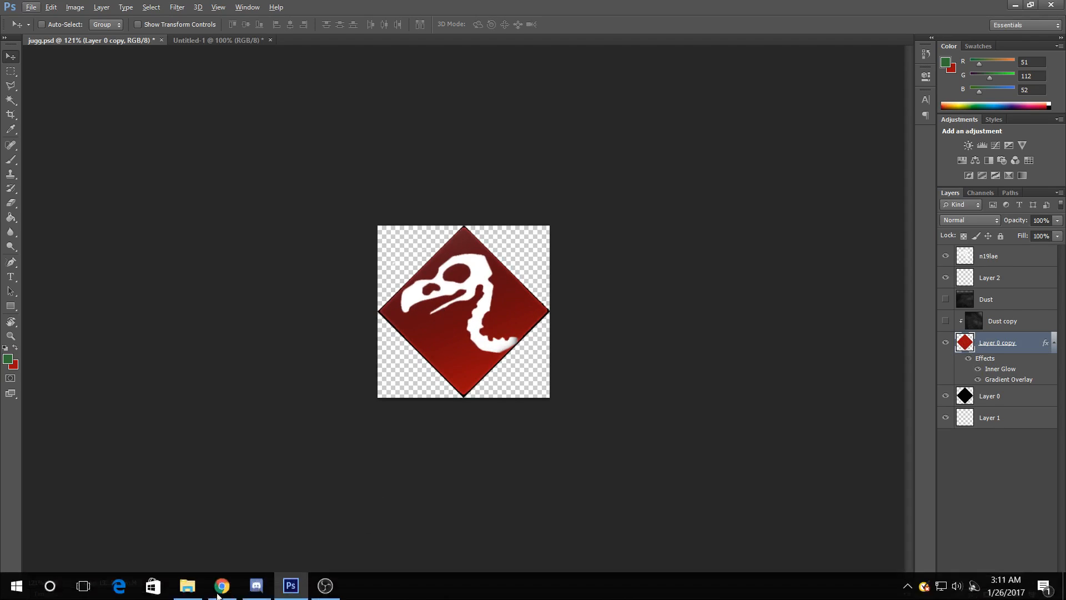
left_click(266, 590)
left_click(266, 590)
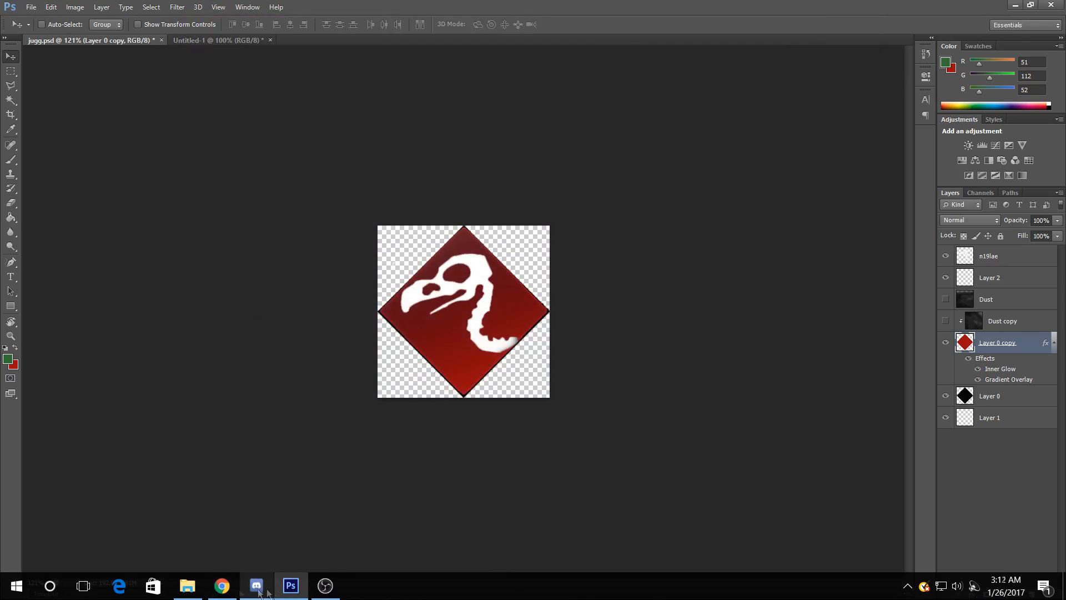
left_click(222, 587)
scroll(341, 368, "down", 2)
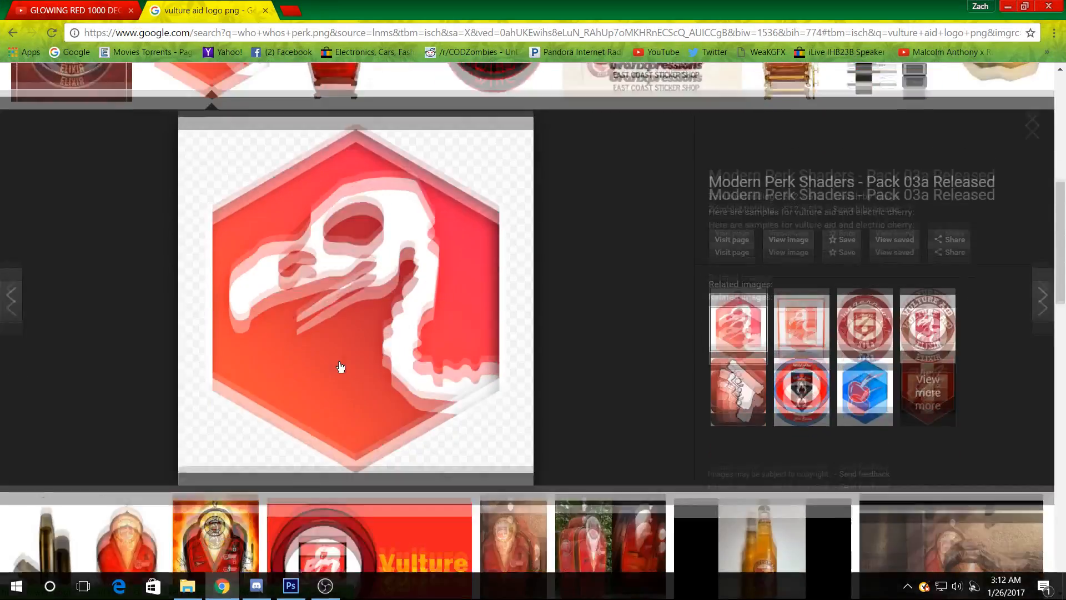
scroll(216, 293, "up", 7)
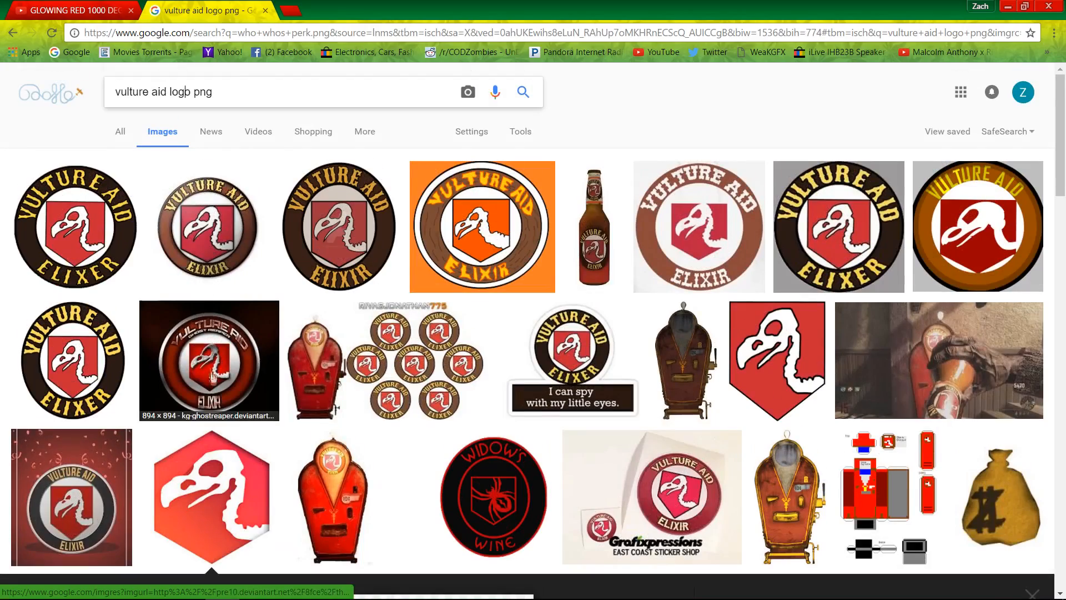
left_click(78, 228)
left_click(1008, 6)
Step: Place the n19lae PNG from the Desktop into the document above the red diamond and commit it
left_click(31, 6)
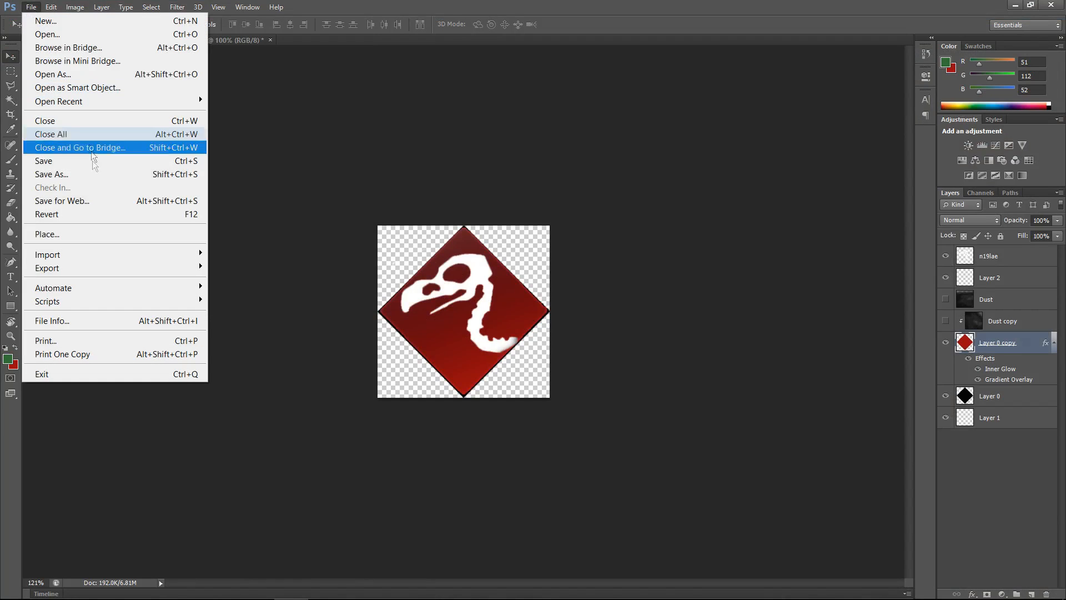
left_click(99, 235)
scroll(712, 267, "down", 10)
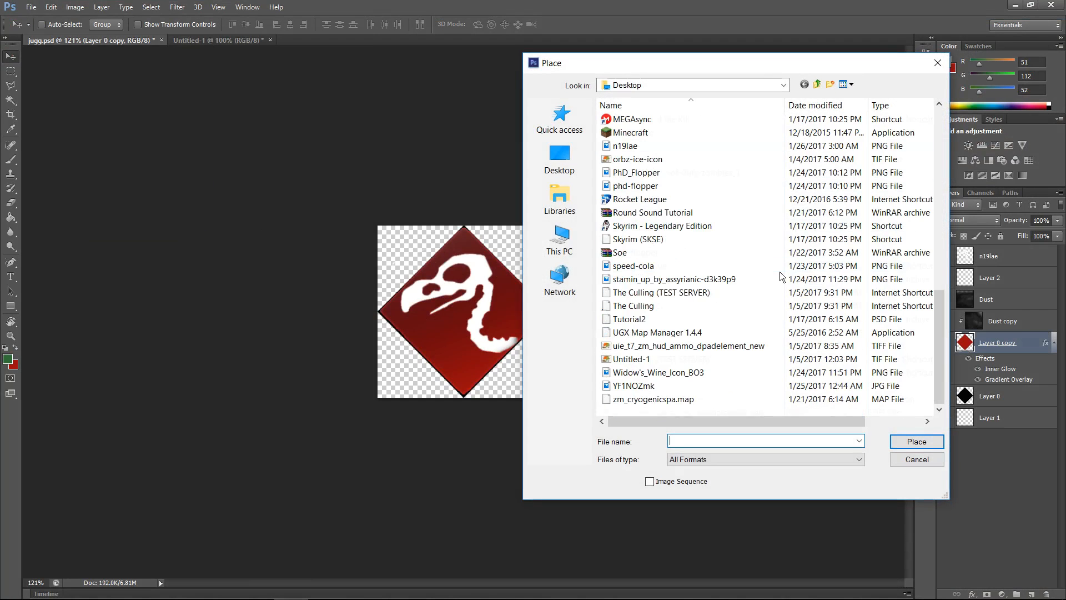
left_click_drag(715, 66, 602, 63)
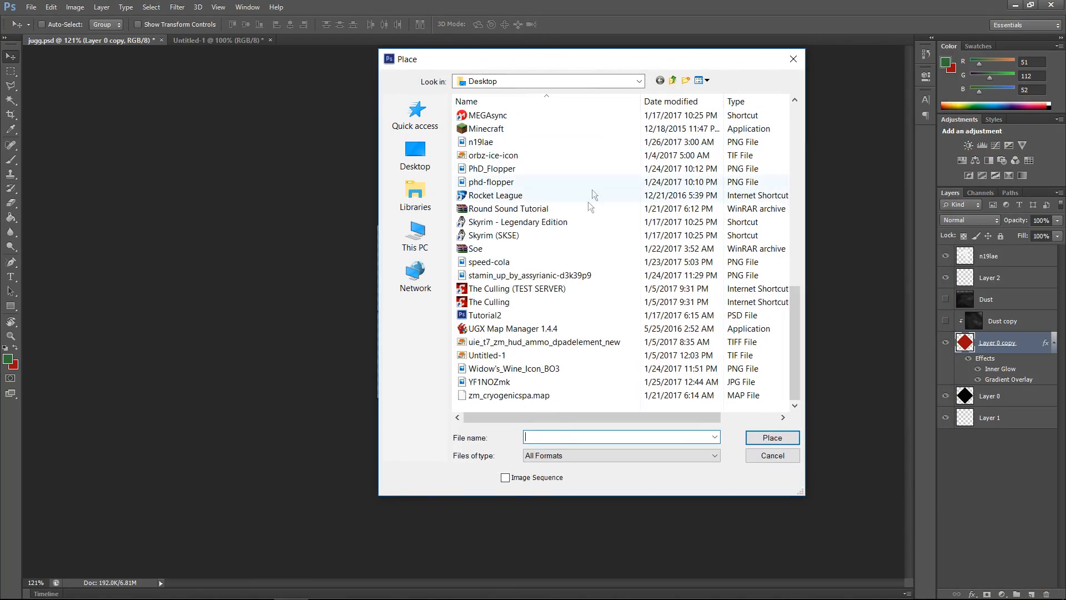
scroll(525, 301, "up", 1)
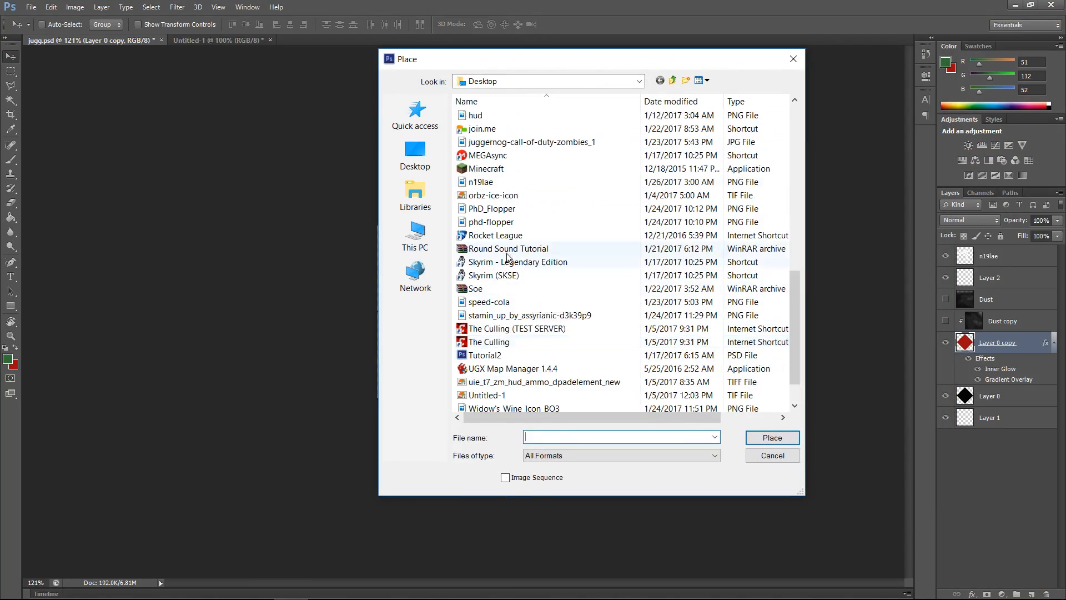
scroll(527, 297, "up", 4)
scroll(533, 291, "down", 1)
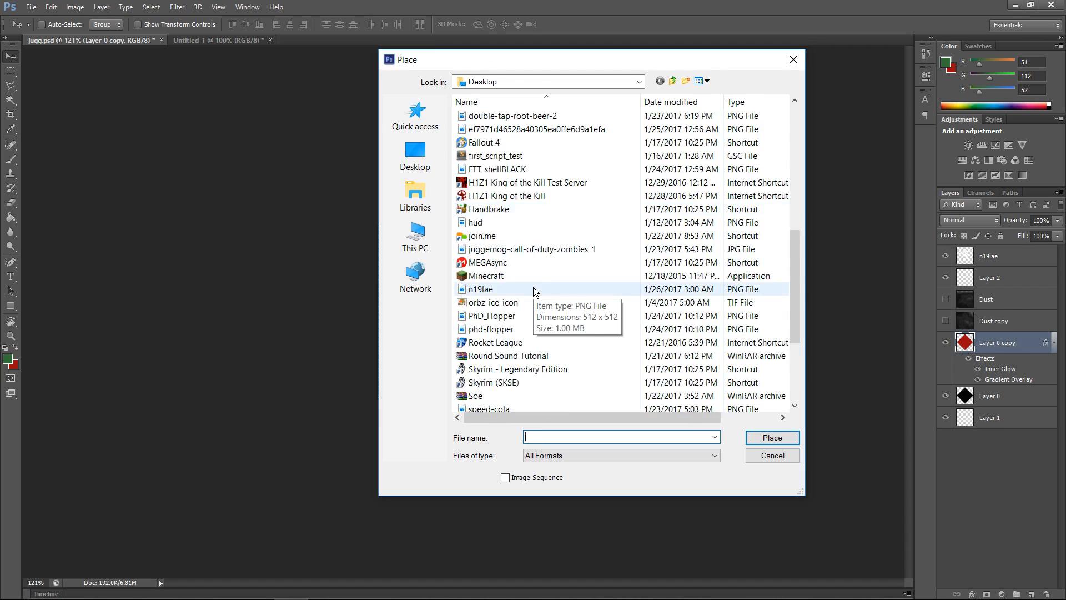
left_click(534, 288)
left_click(772, 437)
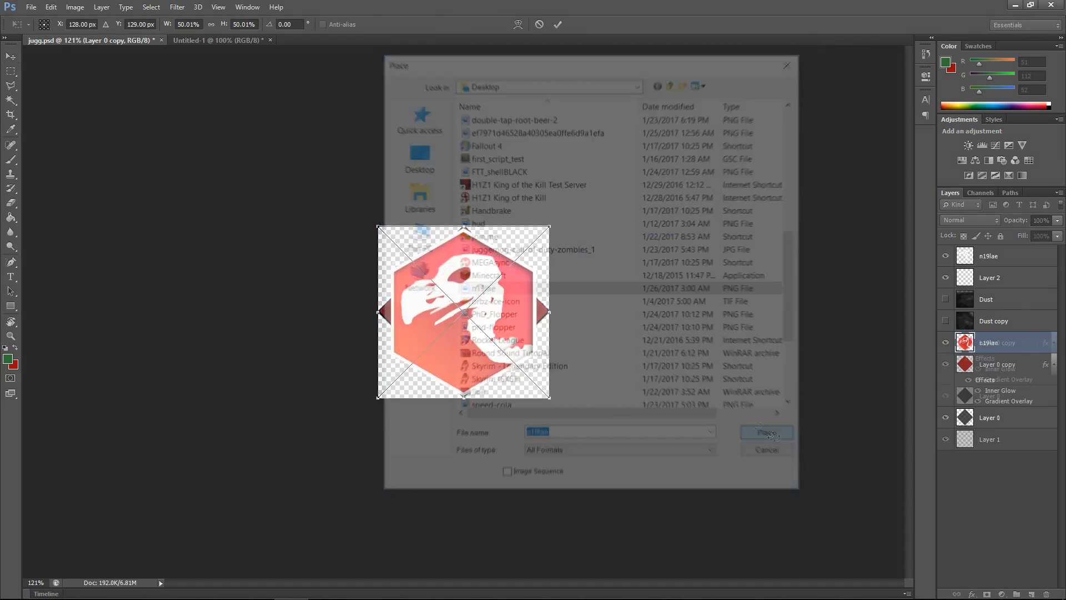
scroll(469, 361, "up", 3)
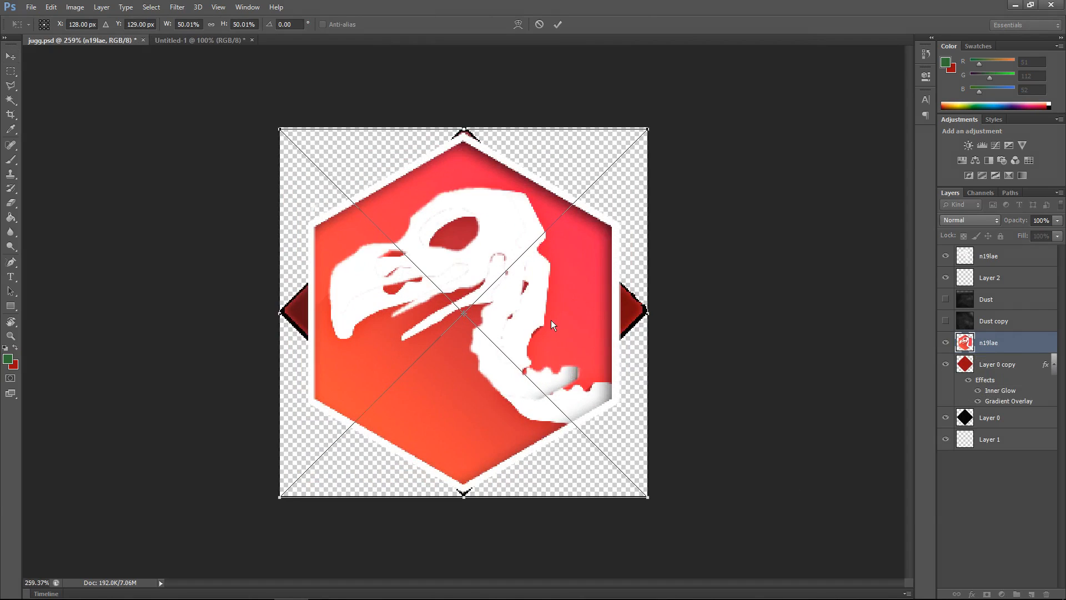
key("Return")
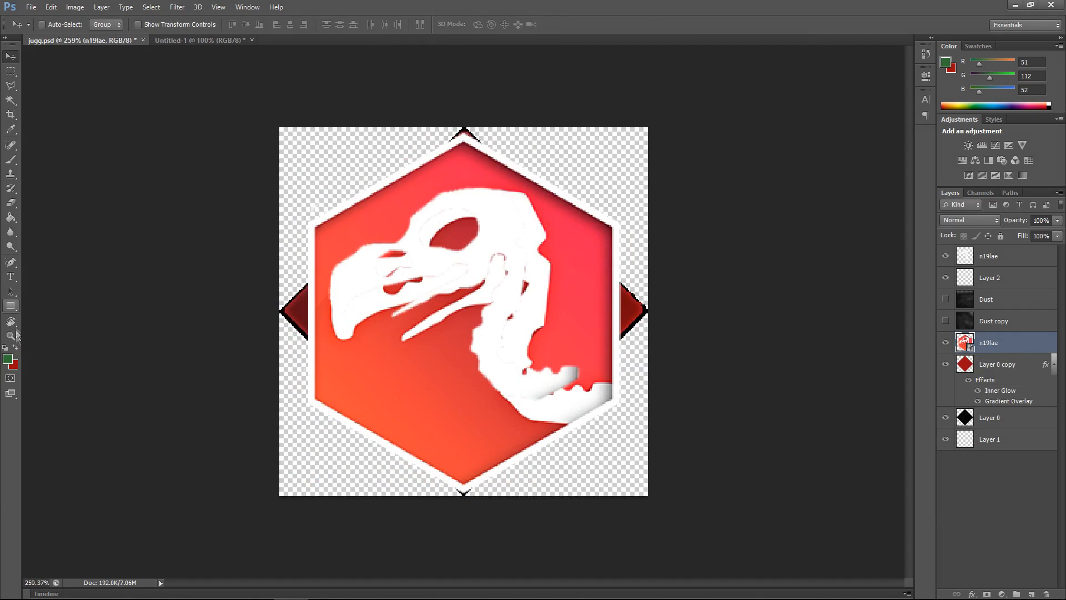
Step: Switch to the Paint Bucket tool and set the foreground color to the sampled red 254, 43, 82 (fe2b52)
left_click(12, 219)
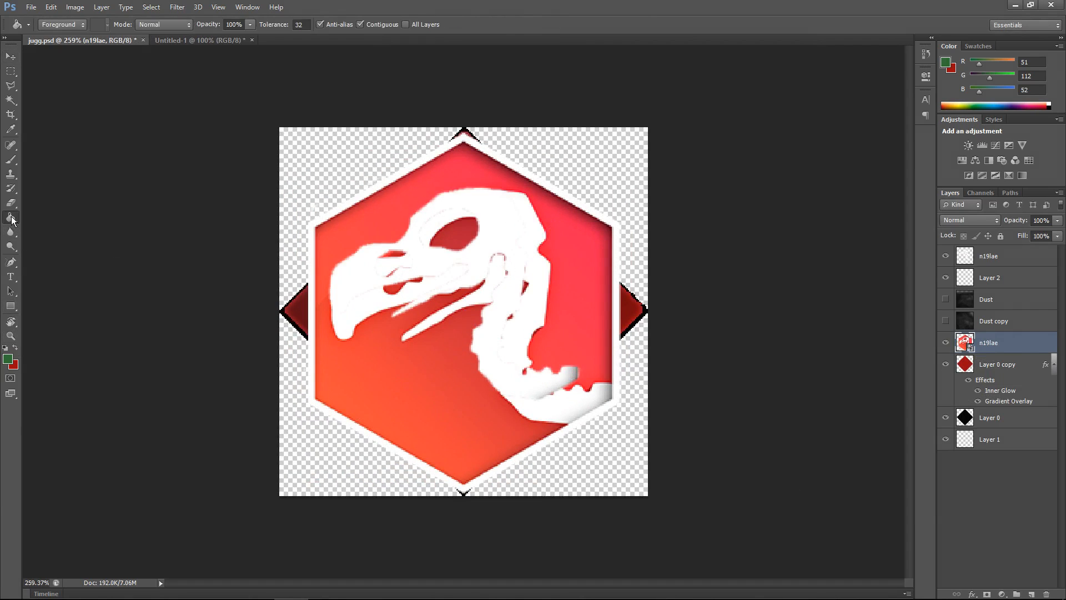
left_click(9, 361)
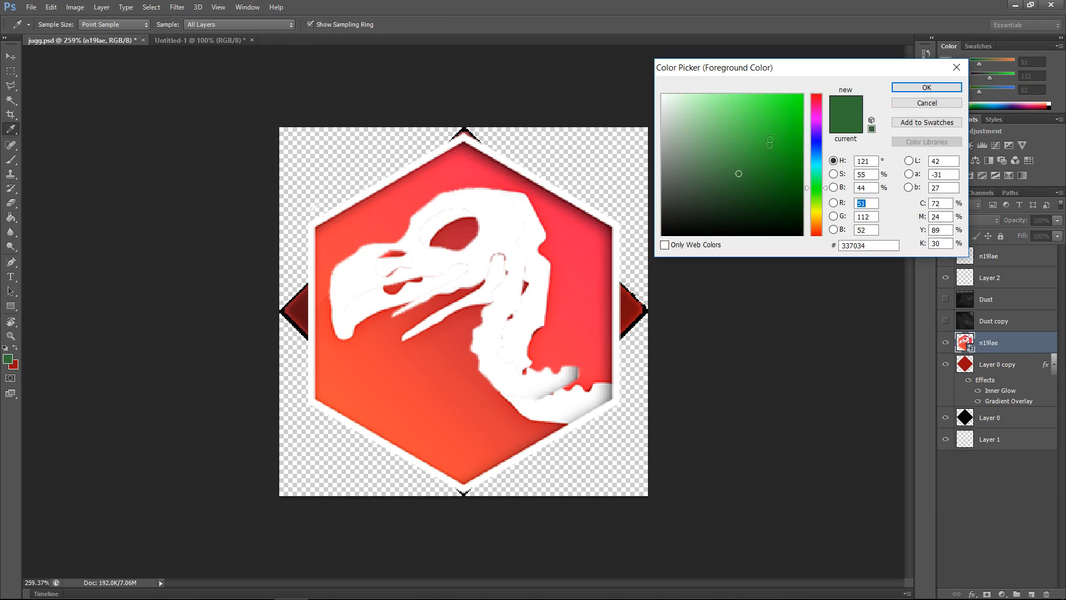
left_click_drag(810, 70, 672, 44)
left_click_drag(601, 149, 469, 5)
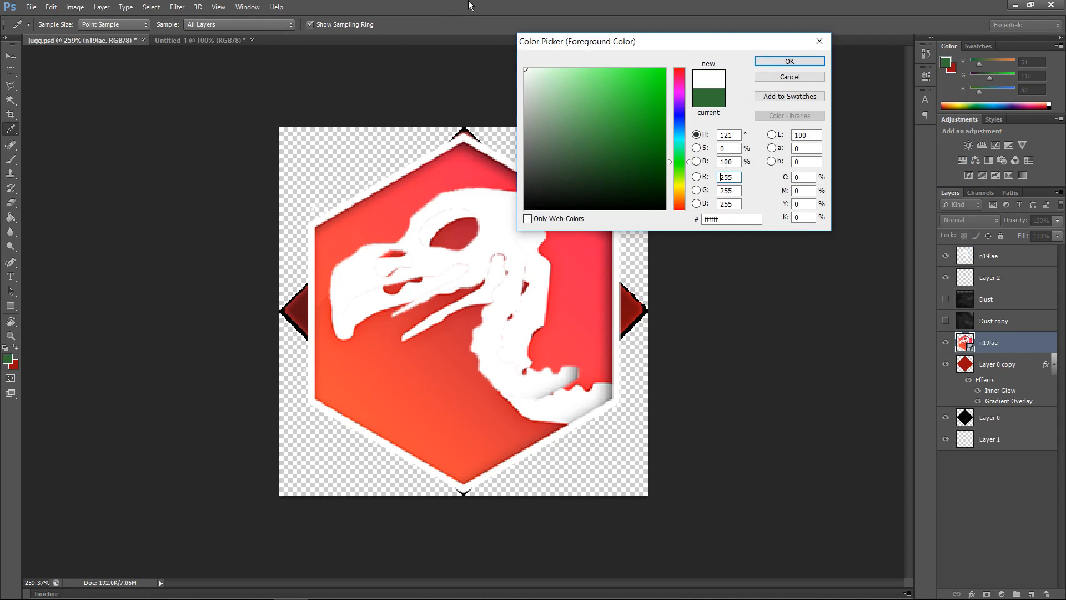
left_click_drag(631, 41, 784, 37)
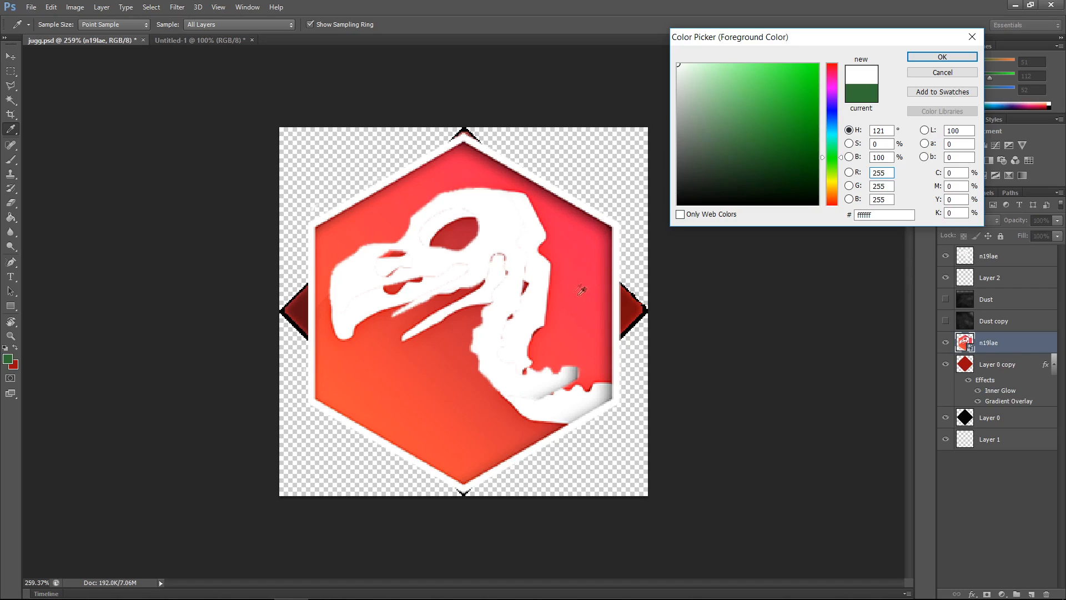
left_click(597, 273)
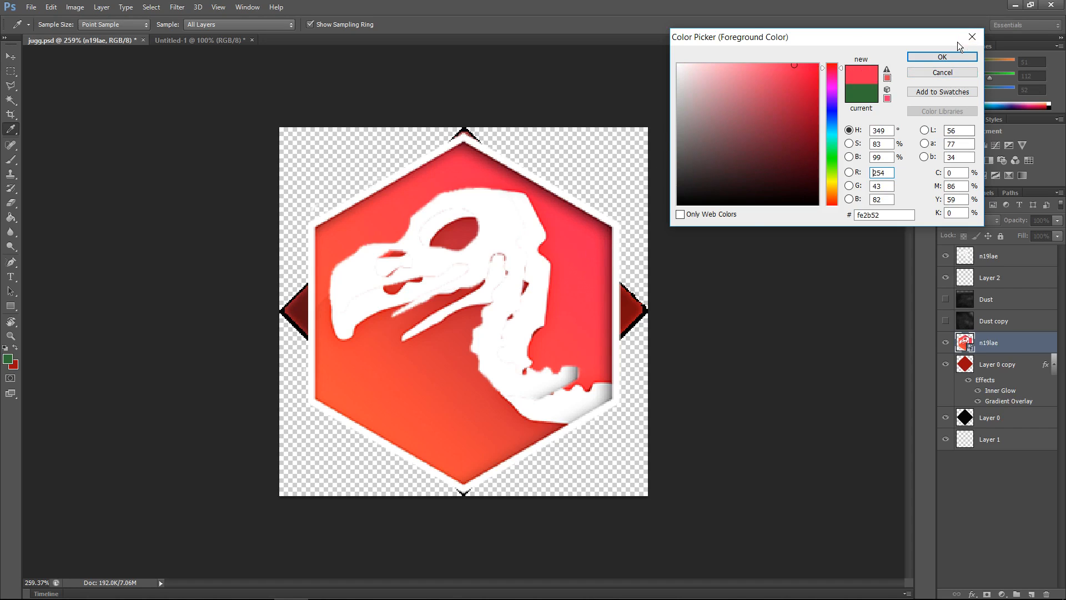
left_click(942, 57)
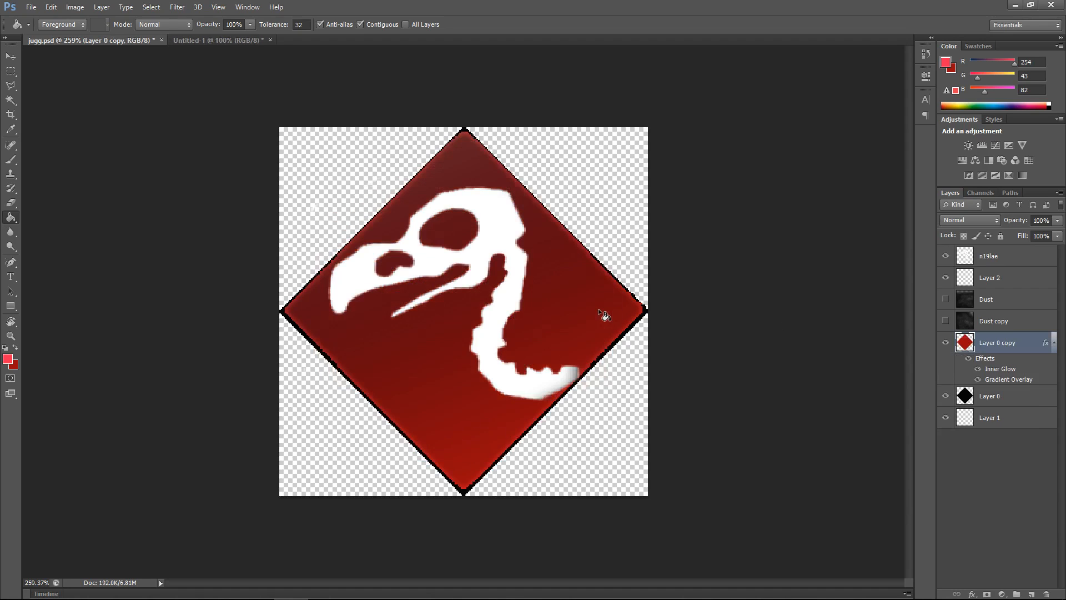
Step: Fill the diamond on the Layer 0 copy layer with the new red using the Paint Bucket tool
left_click(11, 222)
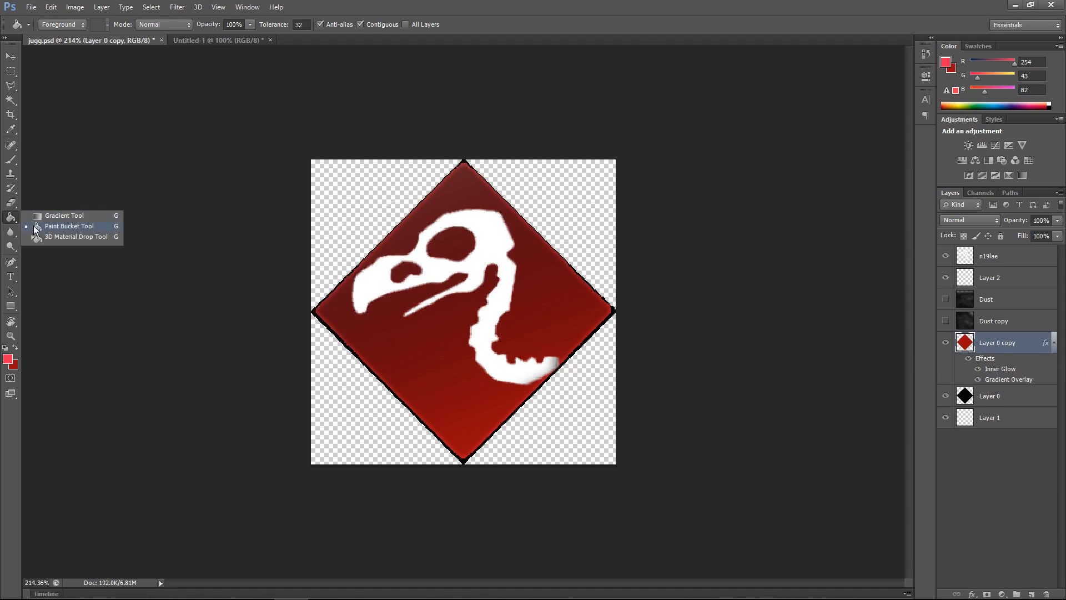
left_click(66, 226)
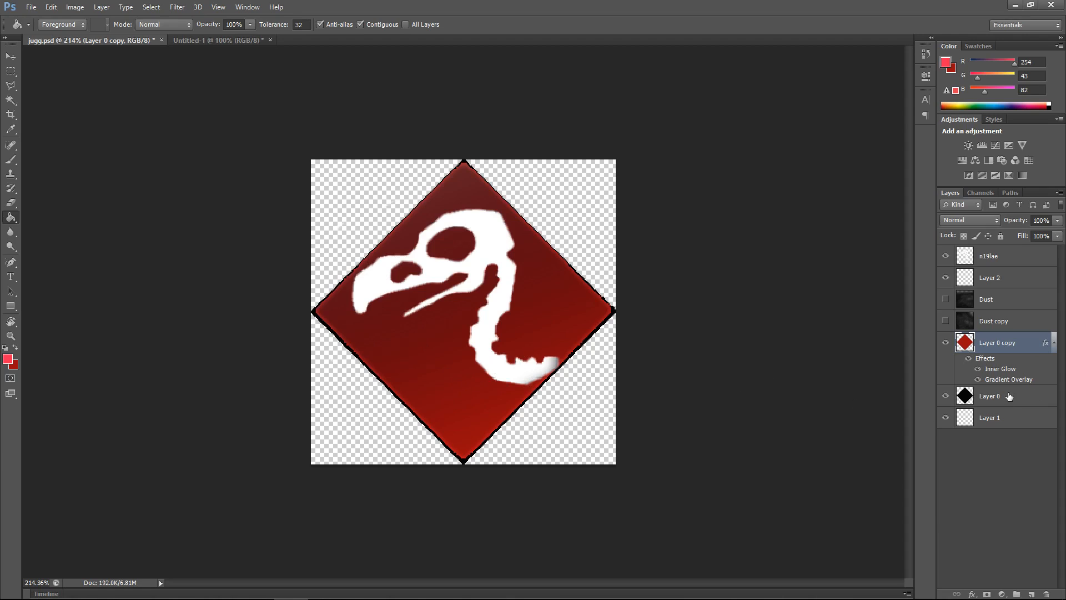
left_click(441, 365)
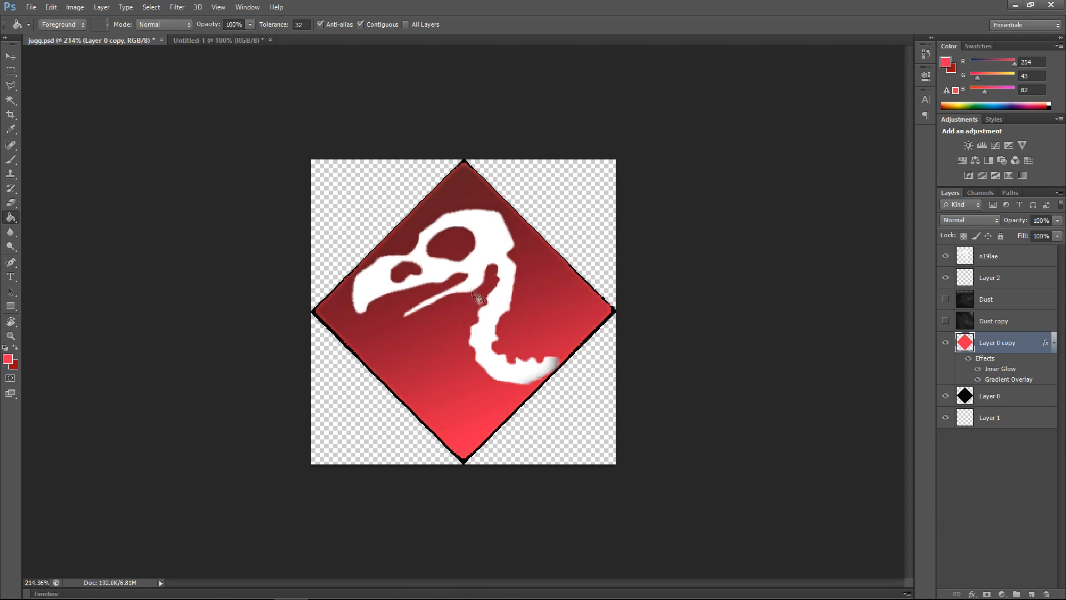
Step: In the diamond layer's Gradient Overlay style, set the gradient's left color stop to dark red 3f0d17
scroll(446, 323, "down", 4)
scroll(446, 324, "up", 4)
left_click(11, 56)
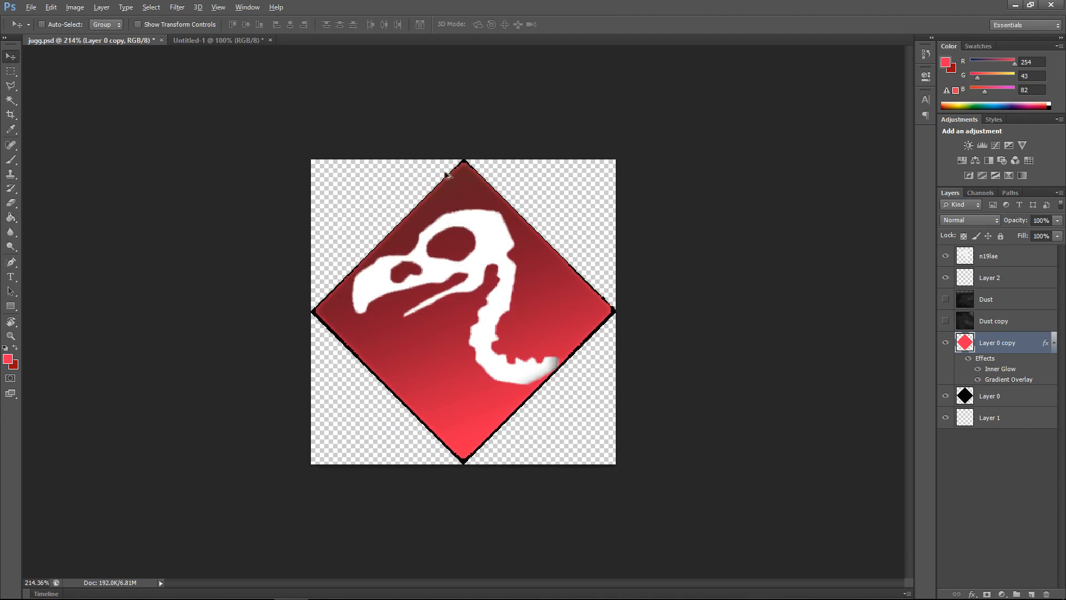
scroll(438, 193, "up", 5)
scroll(377, 146, "up", 1)
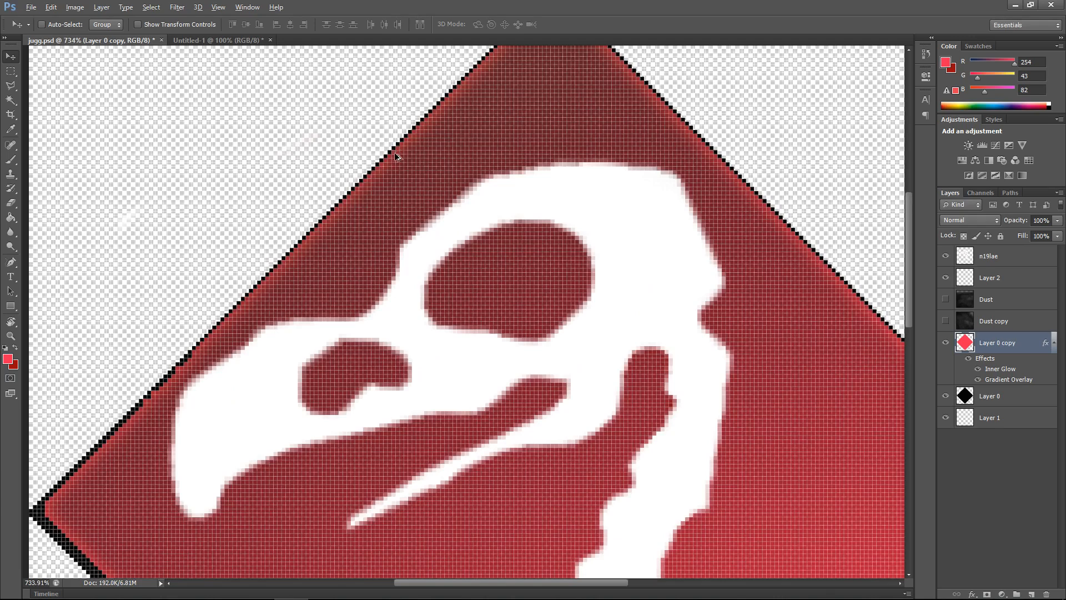
scroll(404, 169, "down", 5)
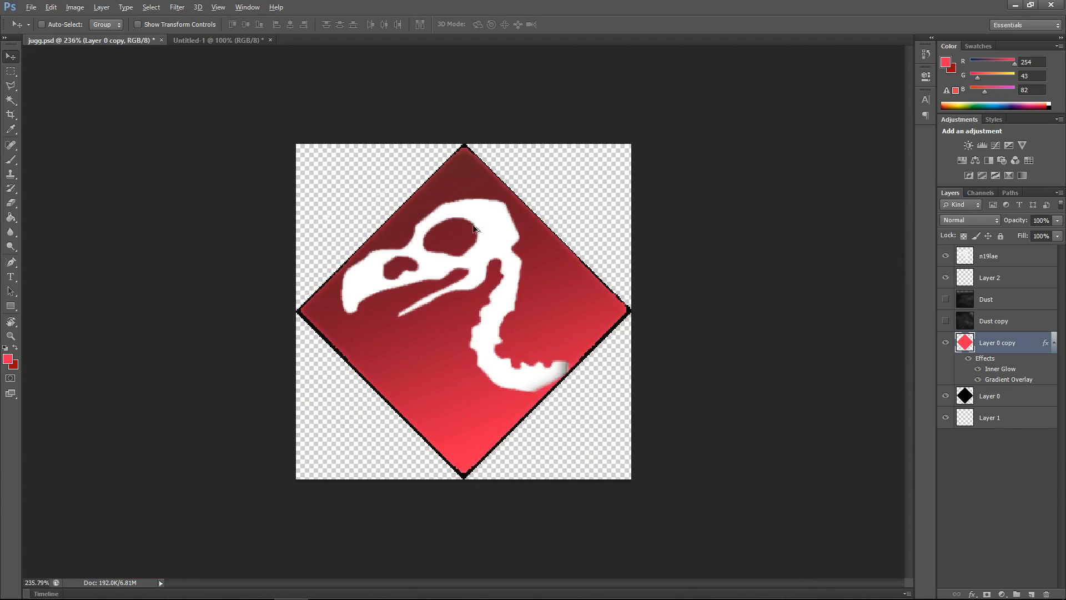
right_click(993, 343)
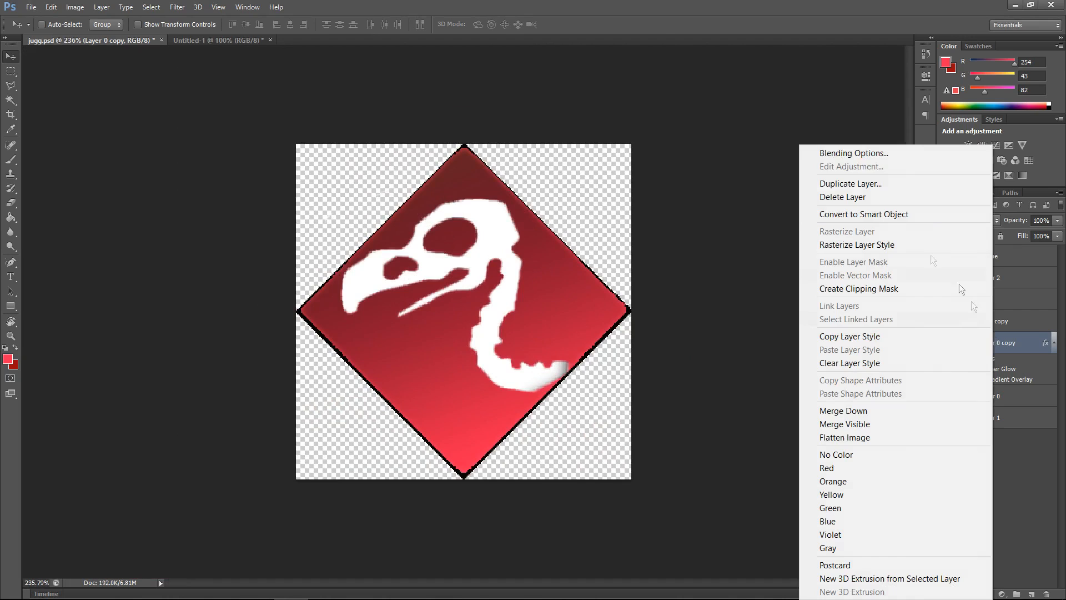
left_click(854, 154)
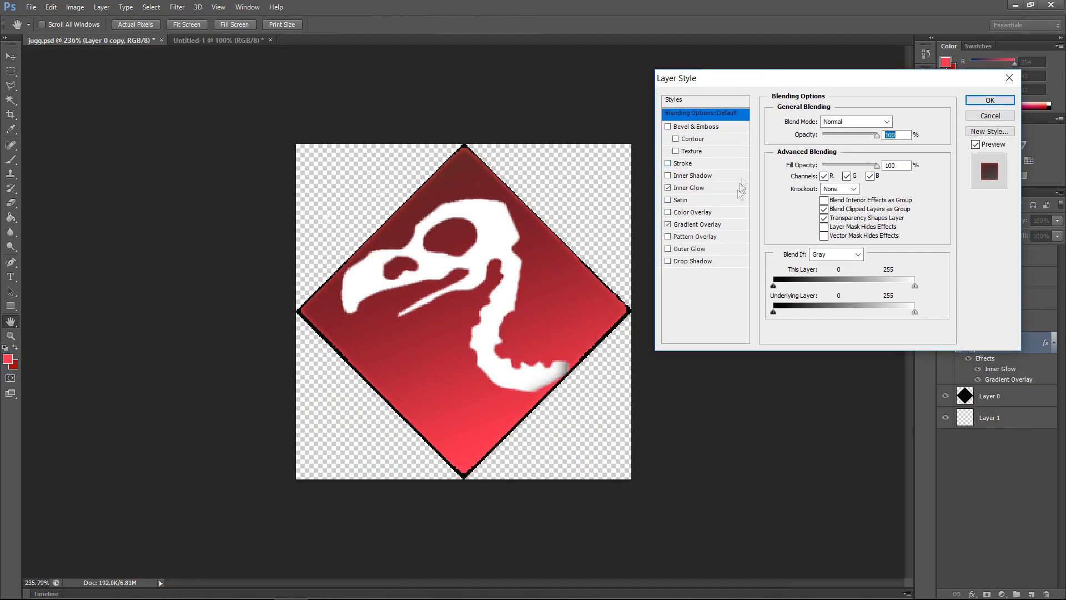
left_click(700, 224)
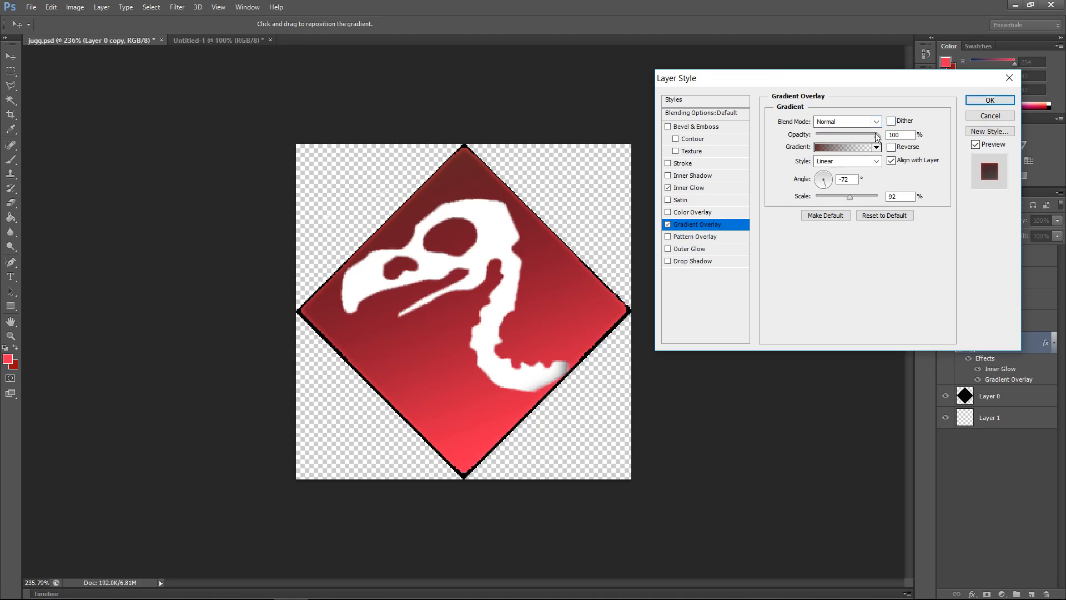
left_click(833, 148)
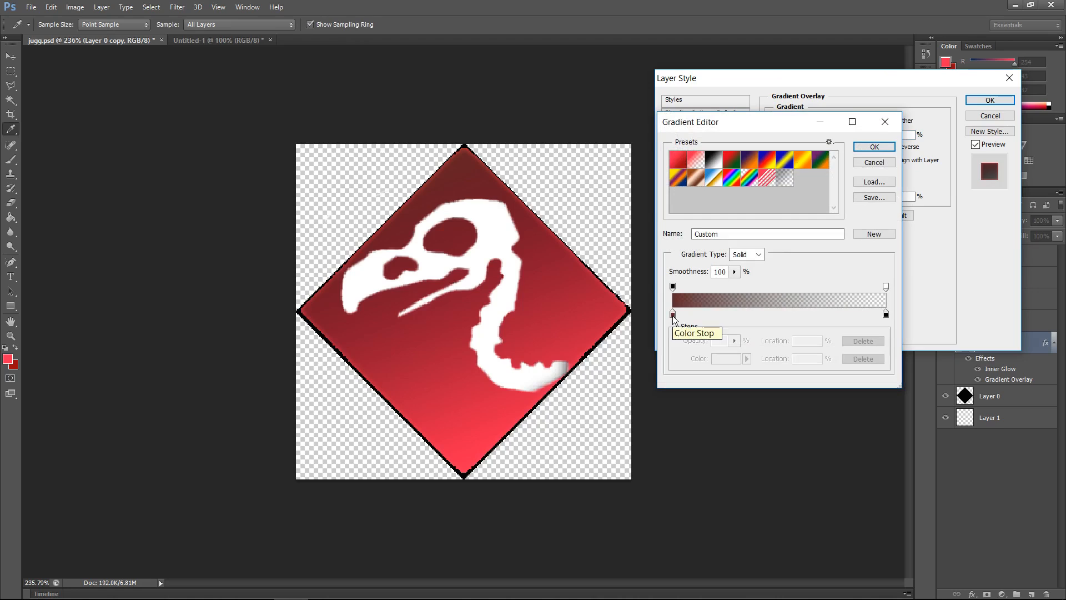
left_click(673, 318)
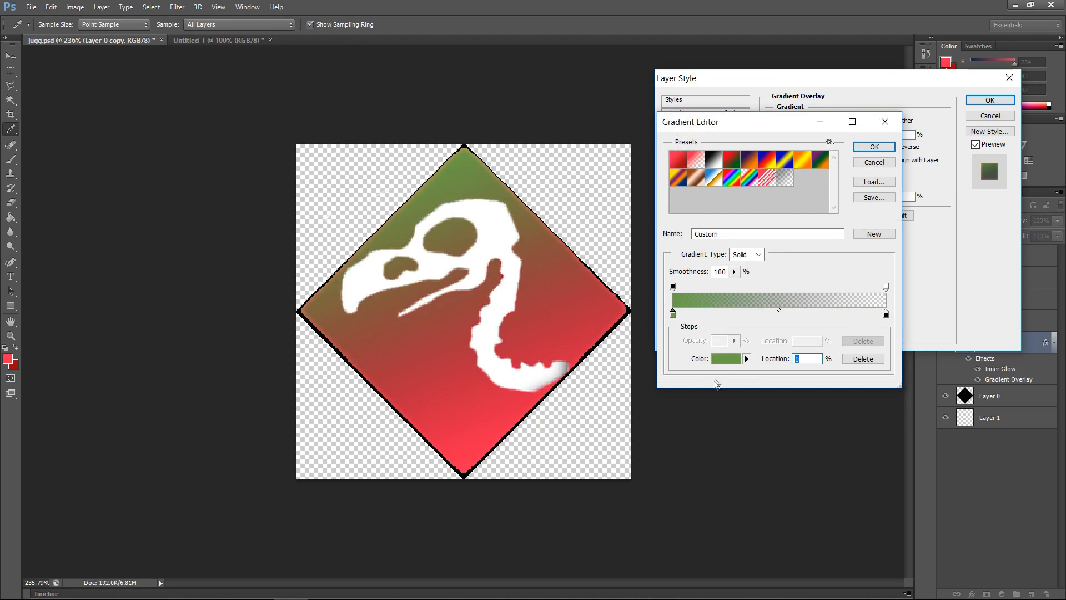
left_click(724, 361)
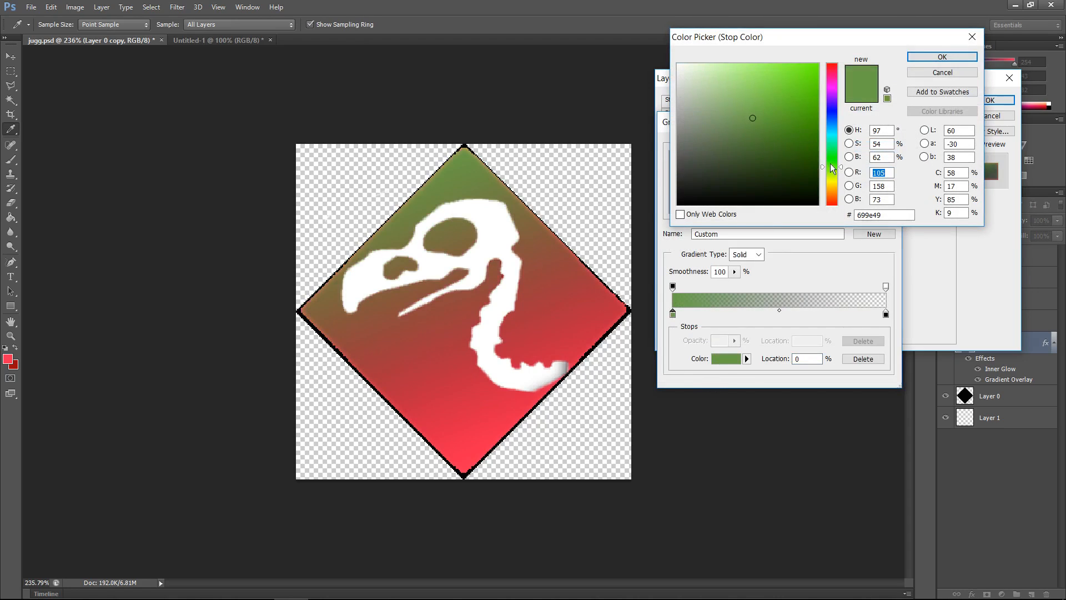
left_click_drag(831, 178, 830, 68)
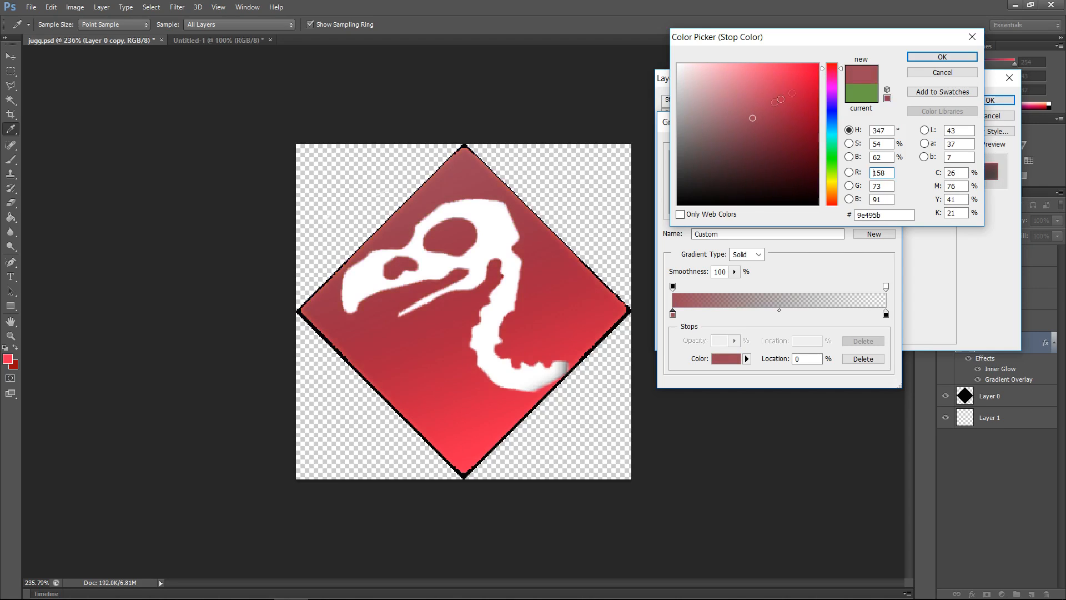
mouse_move(750, 127)
left_mouse_down()
mouse_move(771, 166)
mouse_move(781, 152)
mouse_move(773, 164)
mouse_move(783, 152)
mouse_move(789, 162)
mouse_move(786, 152)
mouse_move(789, 169)
left_mouse_up()
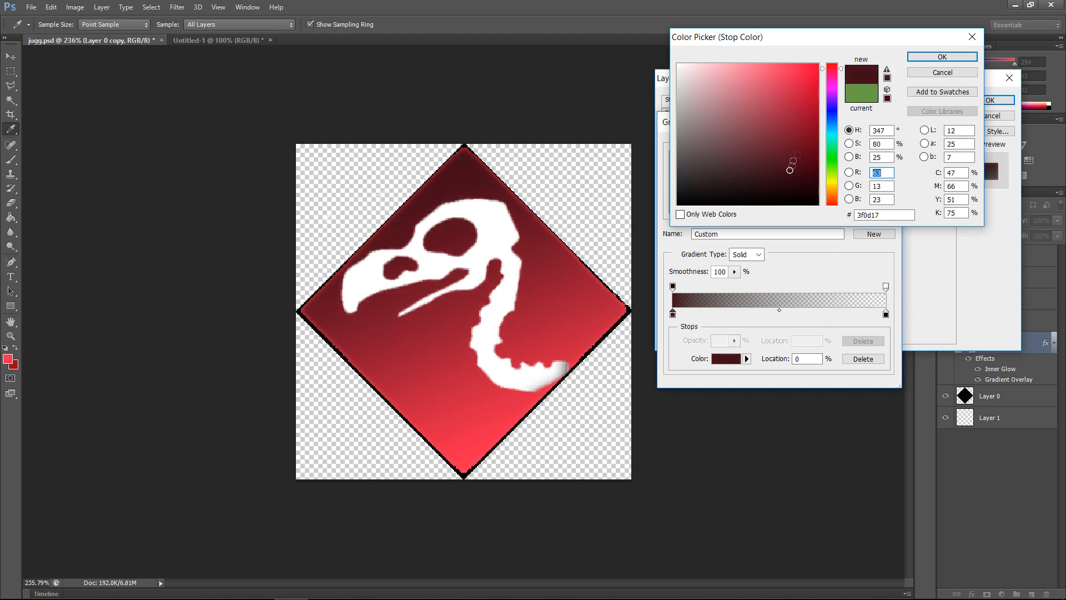
left_click(942, 57)
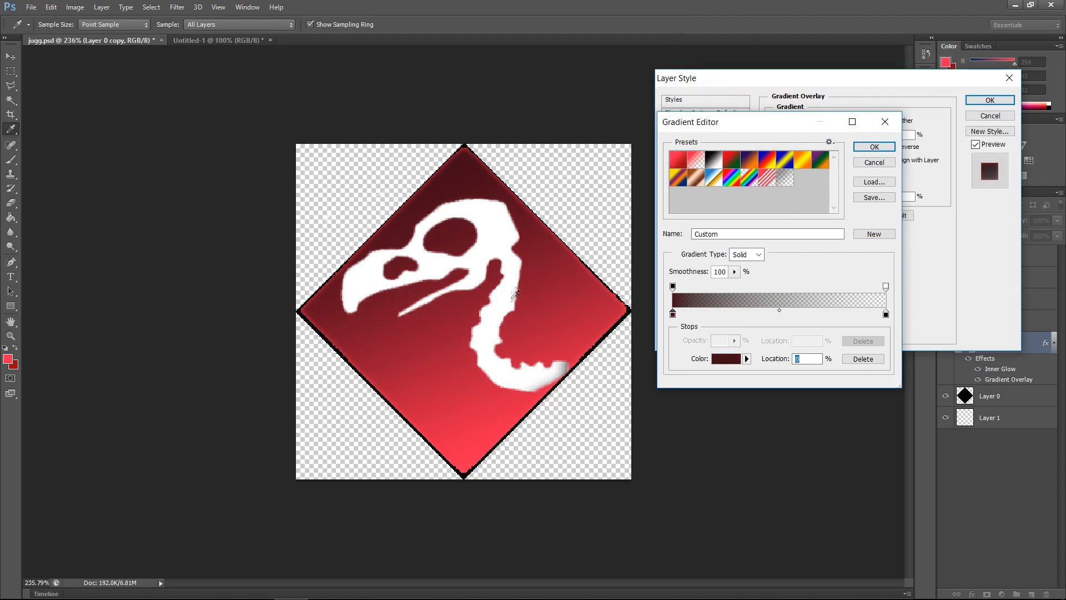
Step: Move the gradient midpoint to 71% location and confirm the gradient
left_click_drag(779, 310, 823, 314)
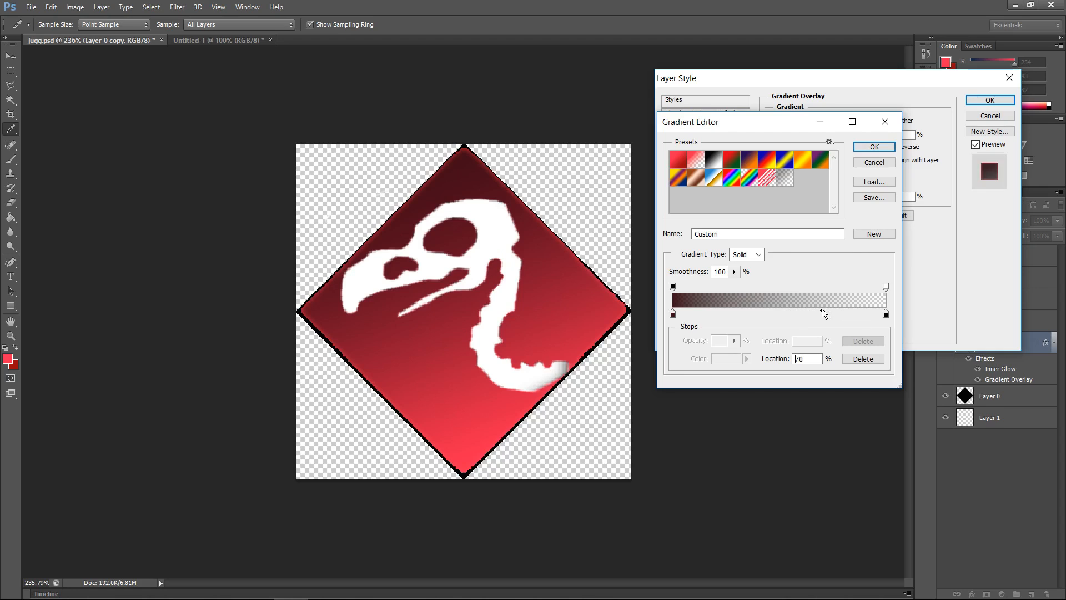
left_click(874, 146)
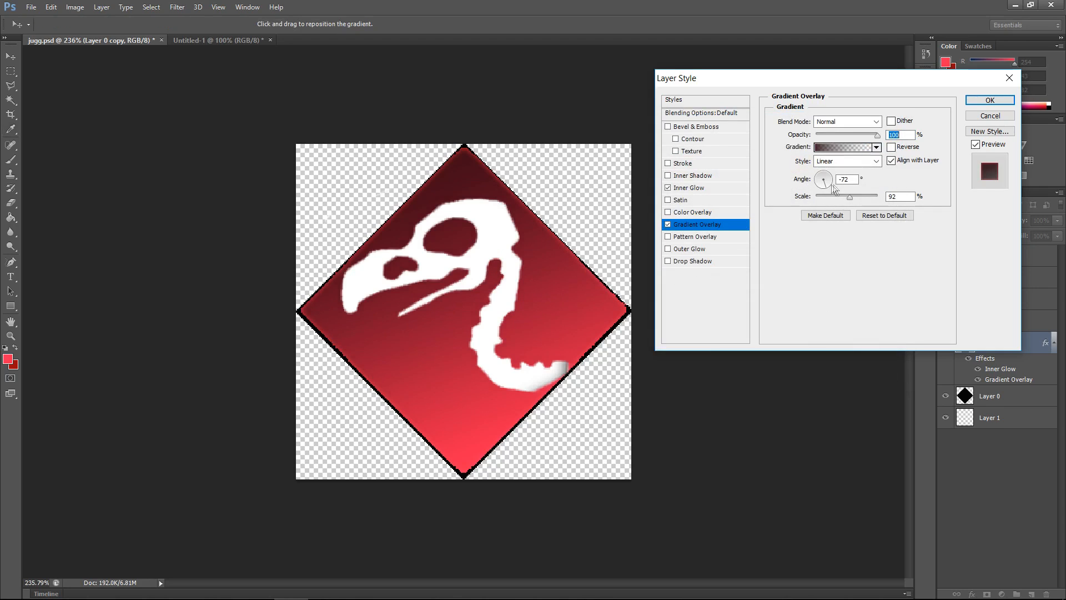
mouse_move(851, 198)
left_mouse_down()
mouse_move(871, 199)
mouse_move(856, 203)
left_mouse_up()
Step: Set the diamond layer's Inner Glow color to red c21b1f
left_click(697, 190)
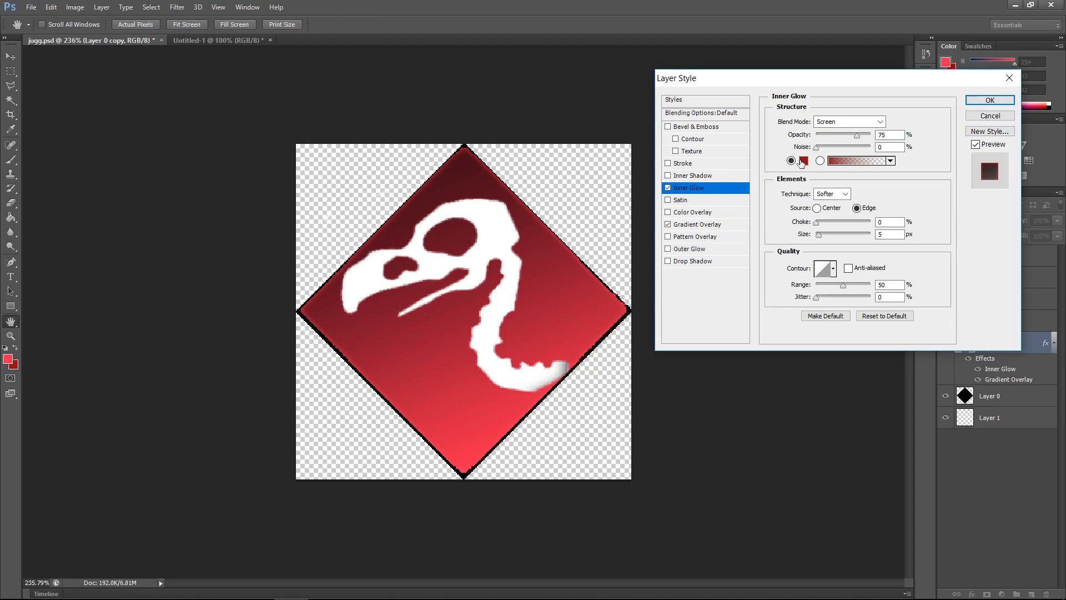
left_click(802, 162)
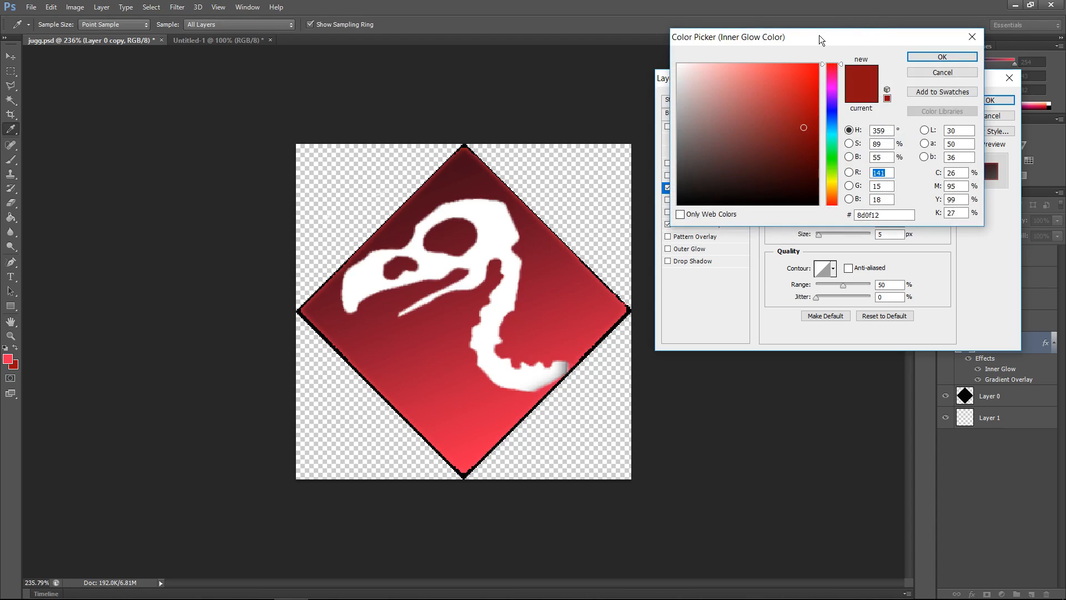
left_click_drag(825, 40, 784, 51)
mouse_move(764, 139)
left_mouse_down()
mouse_move(766, 84)
mouse_move(780, 56)
mouse_move(577, 67)
mouse_move(808, 49)
mouse_move(779, 97)
mouse_move(763, 116)
mouse_move(758, 109)
left_mouse_up()
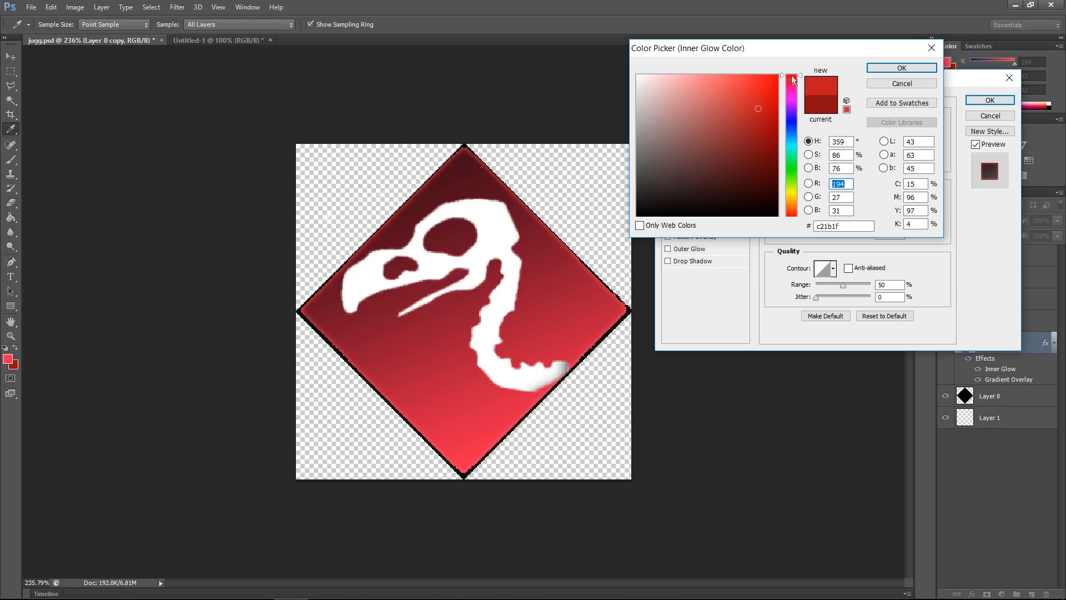
left_click_drag(792, 84, 792, 79)
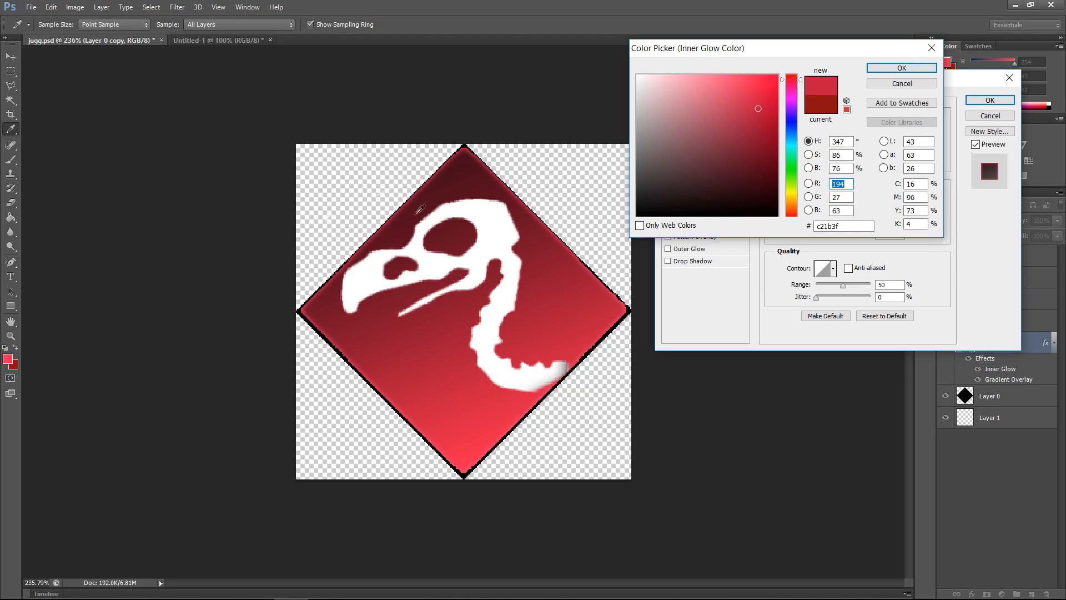
left_click(888, 66)
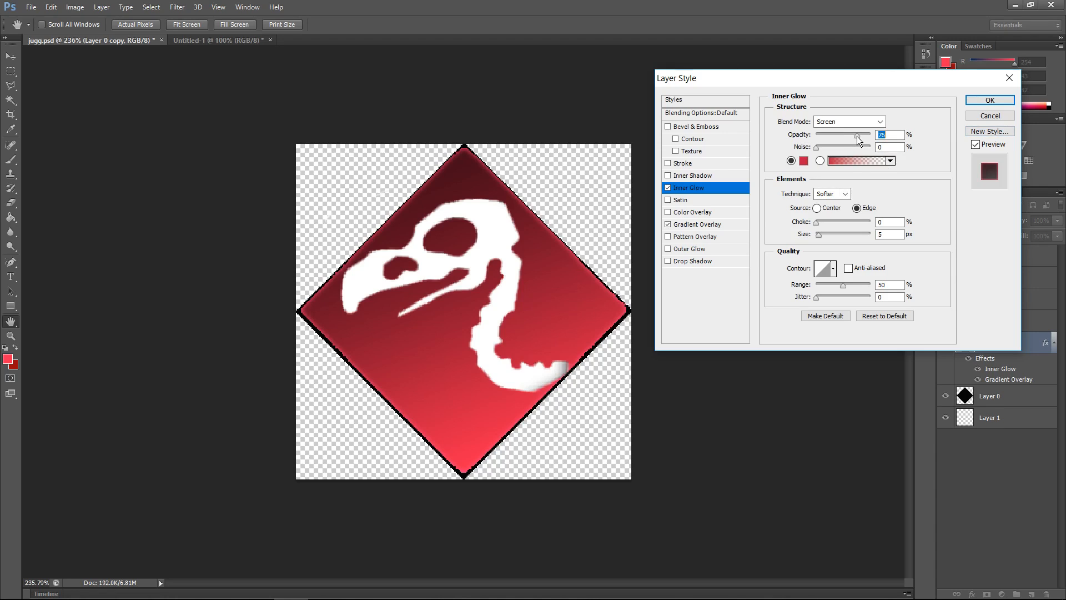
Step: Keep the Inner Glow blend mode at Screen, set its size to 5 px, and apply the layer style
left_click(881, 121)
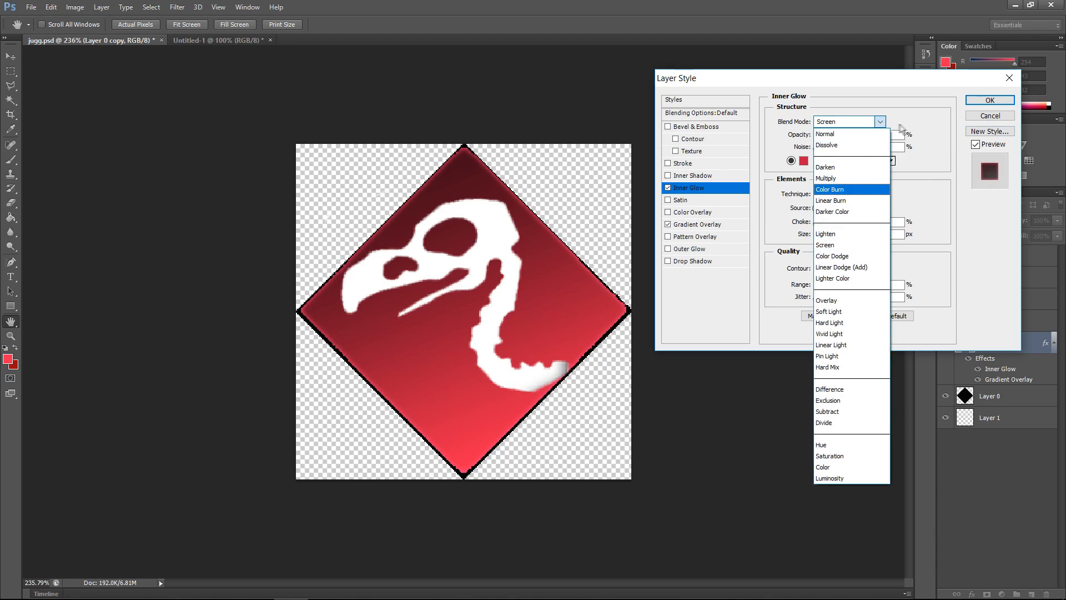
left_click(880, 122)
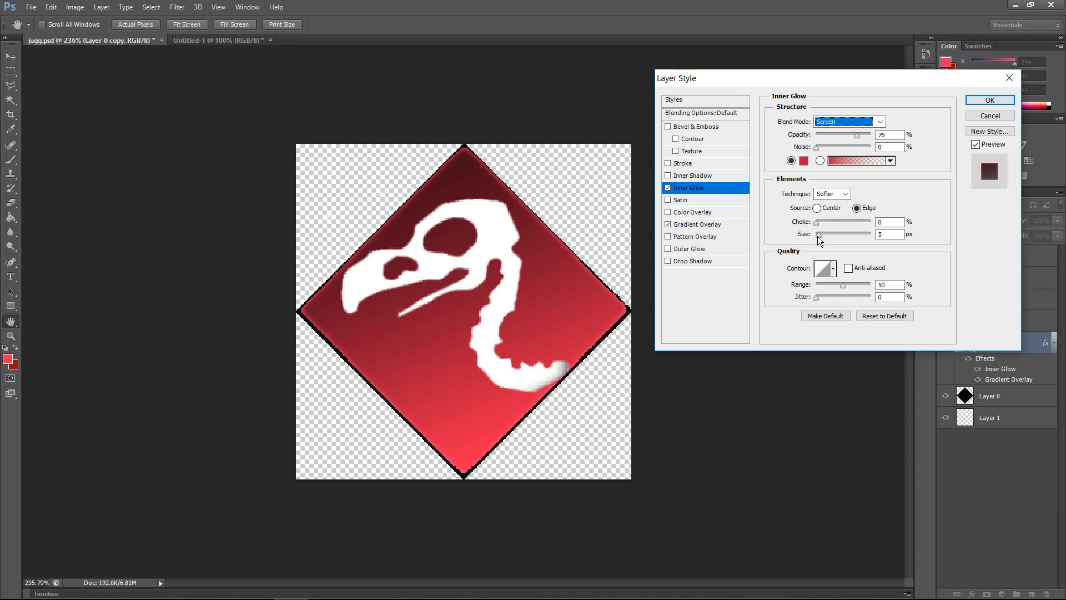
mouse_move(820, 237)
left_mouse_down()
mouse_move(850, 237)
mouse_move(816, 234)
left_mouse_up()
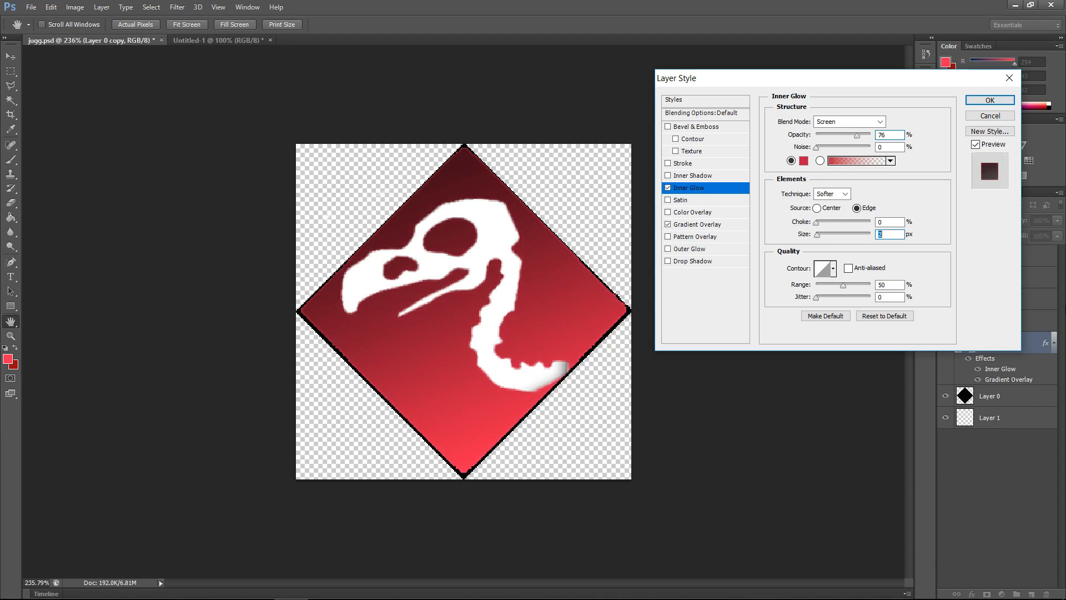
type("5")
left_click(934, 219)
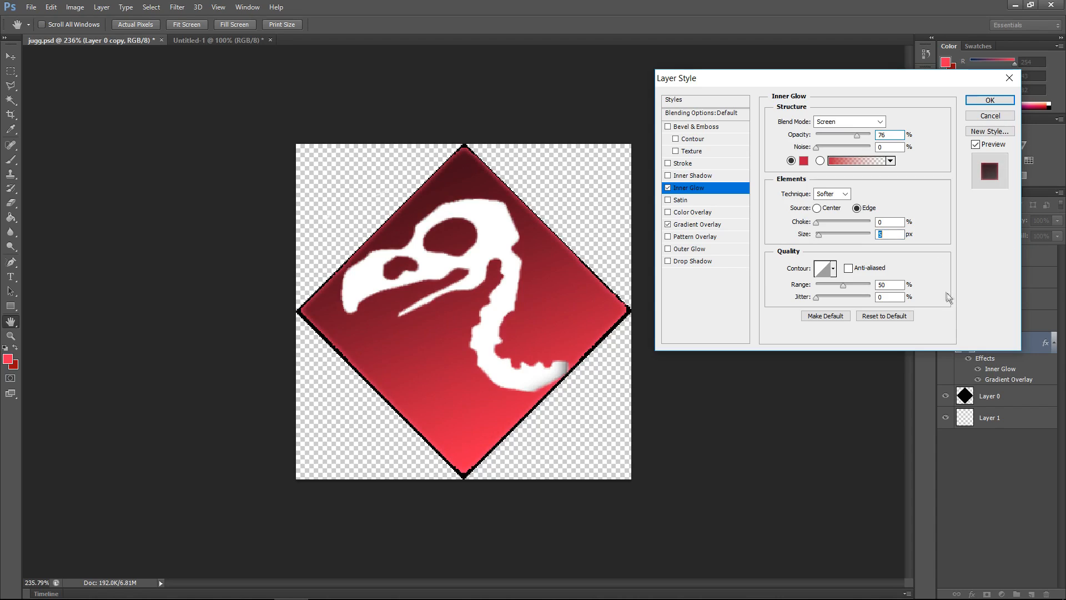
left_click(988, 103)
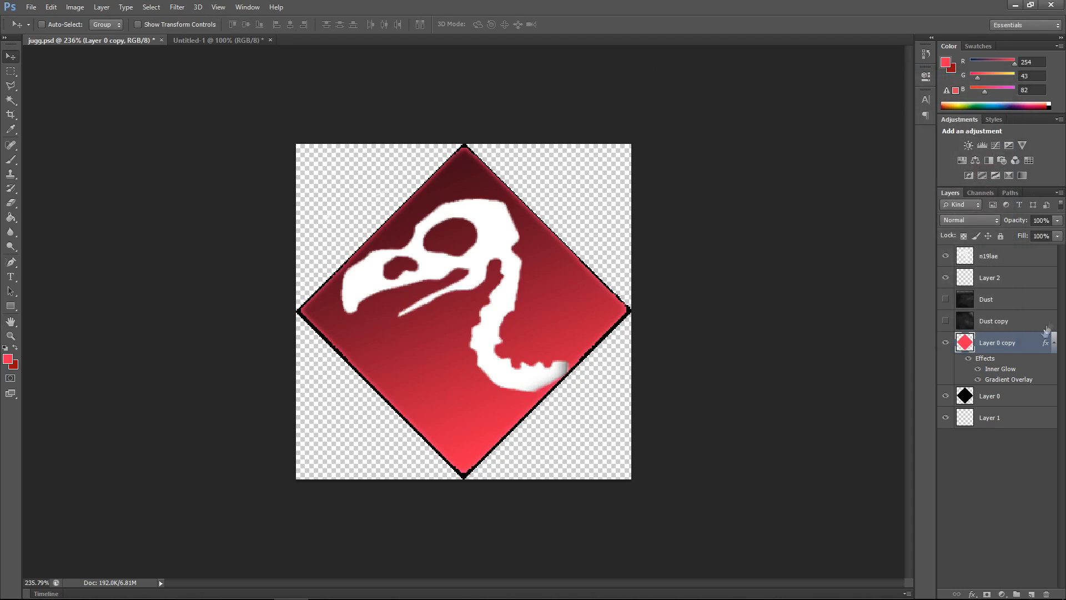
left_click(991, 454)
left_click(991, 347)
left_click(177, 7)
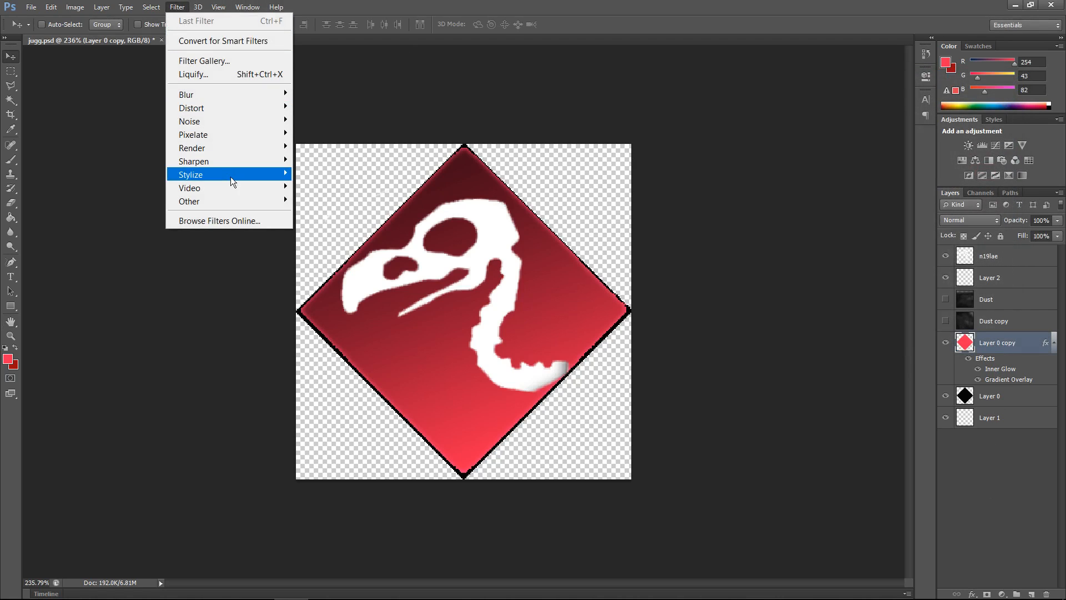
mouse_move(261, 163)
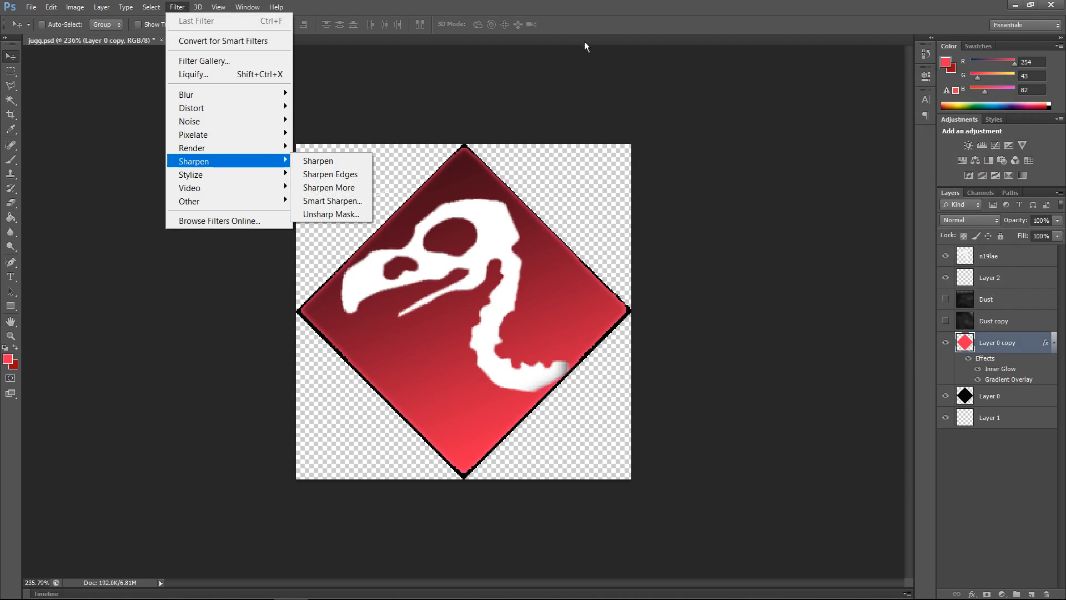
left_click(583, 20)
Step: Turn on visibility of the Dust copy texture layer above the diamond and select it
left_click(993, 321)
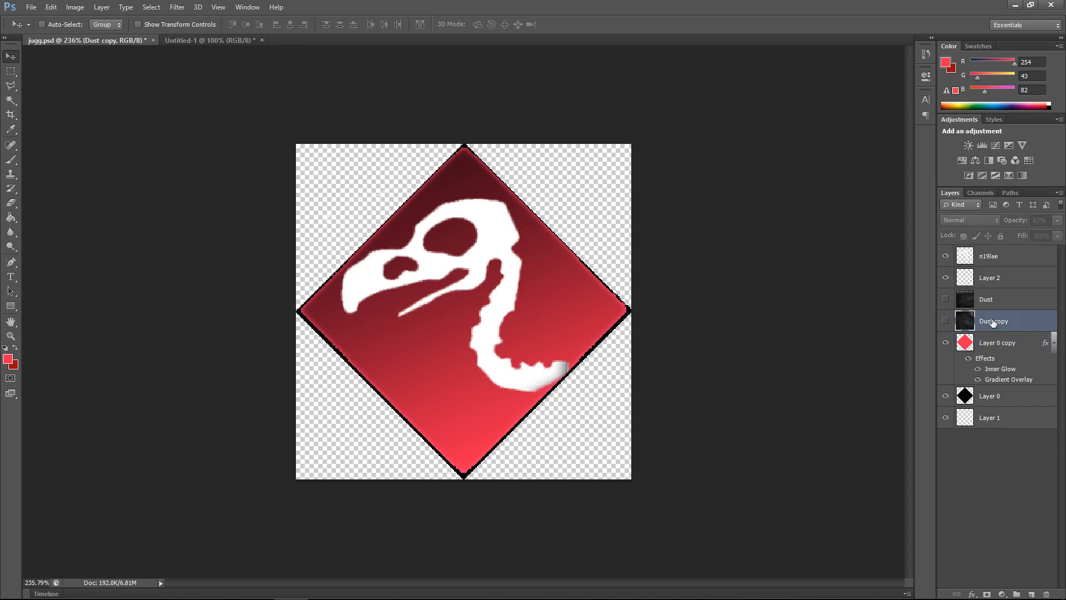
left_click(987, 305)
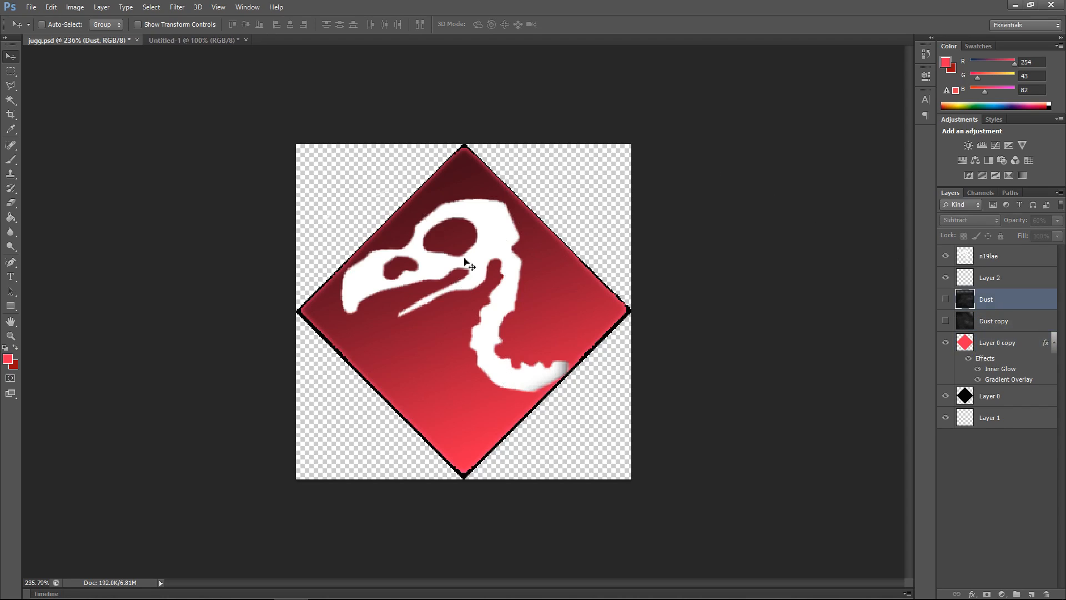
scroll(467, 254, "down", 6)
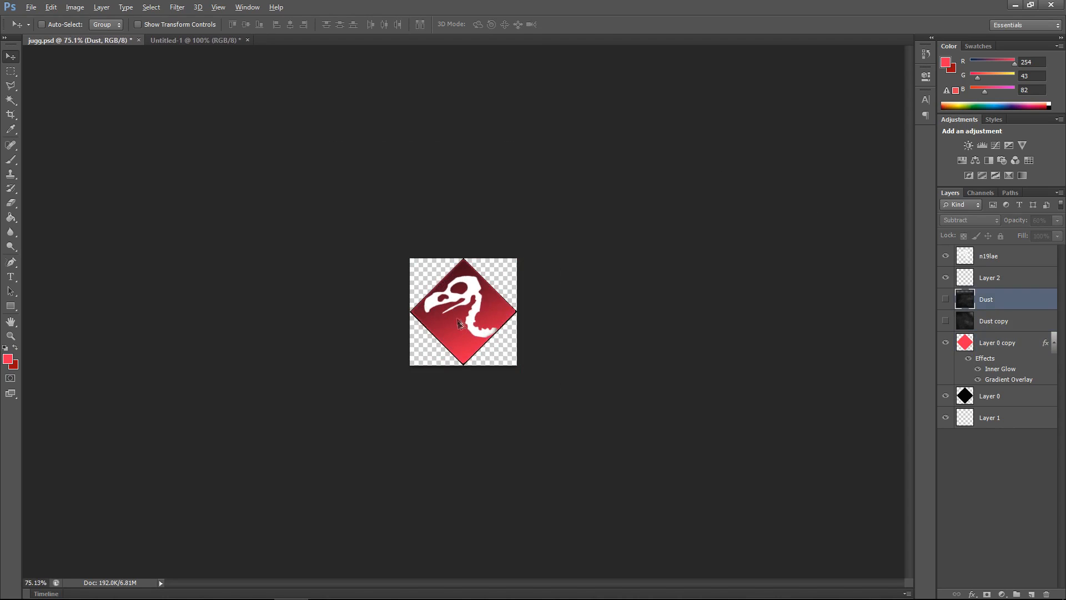
scroll(459, 309, "up", 4)
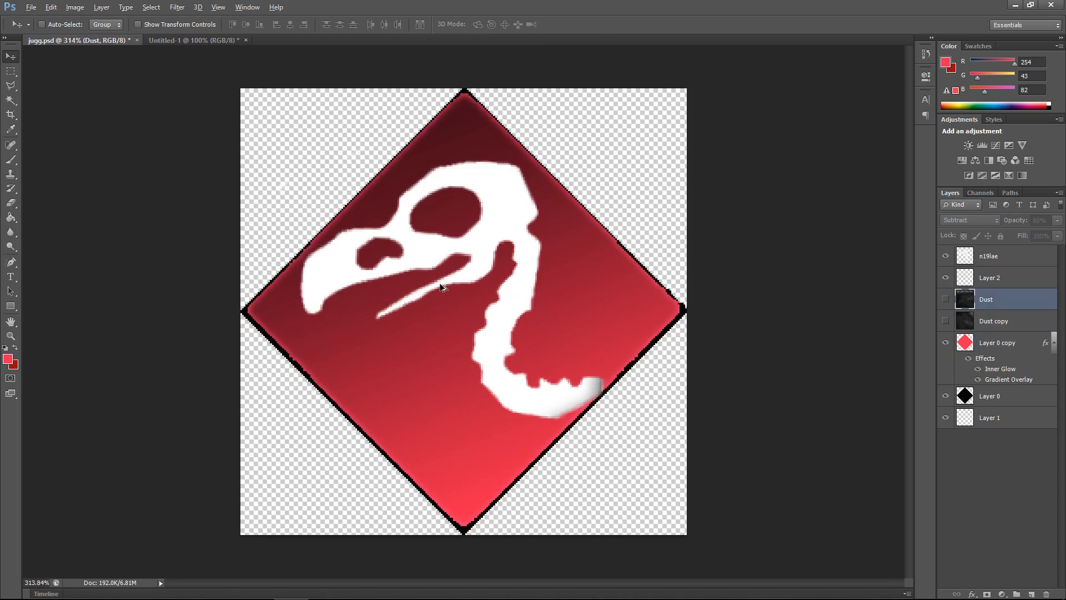
scroll(483, 253, "down", 7)
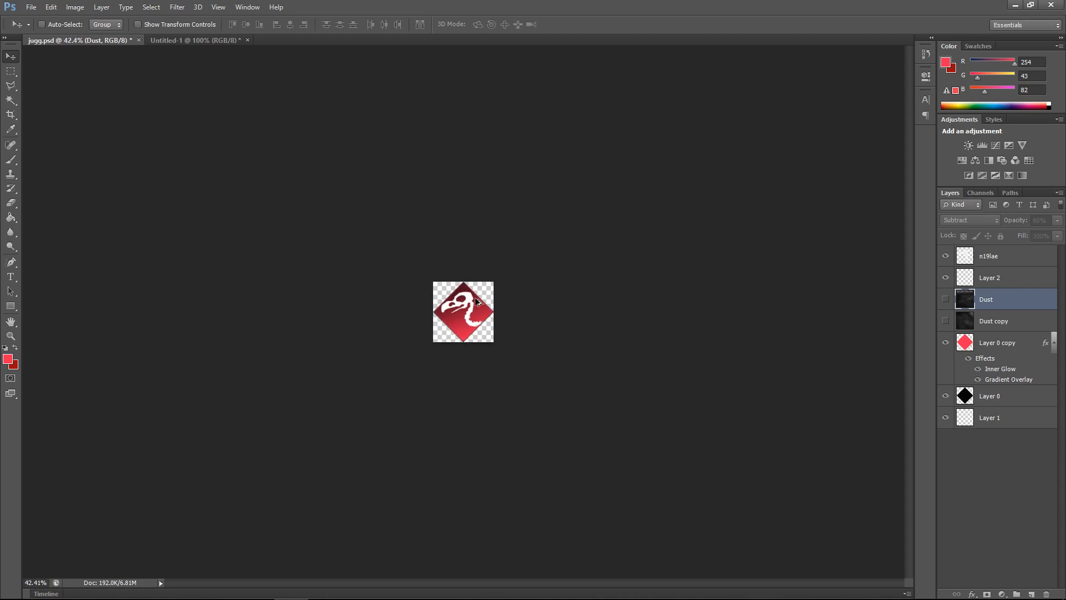
scroll(463, 315, "down", 1)
scroll(465, 319, "down", 1)
scroll(461, 302, "up", 8)
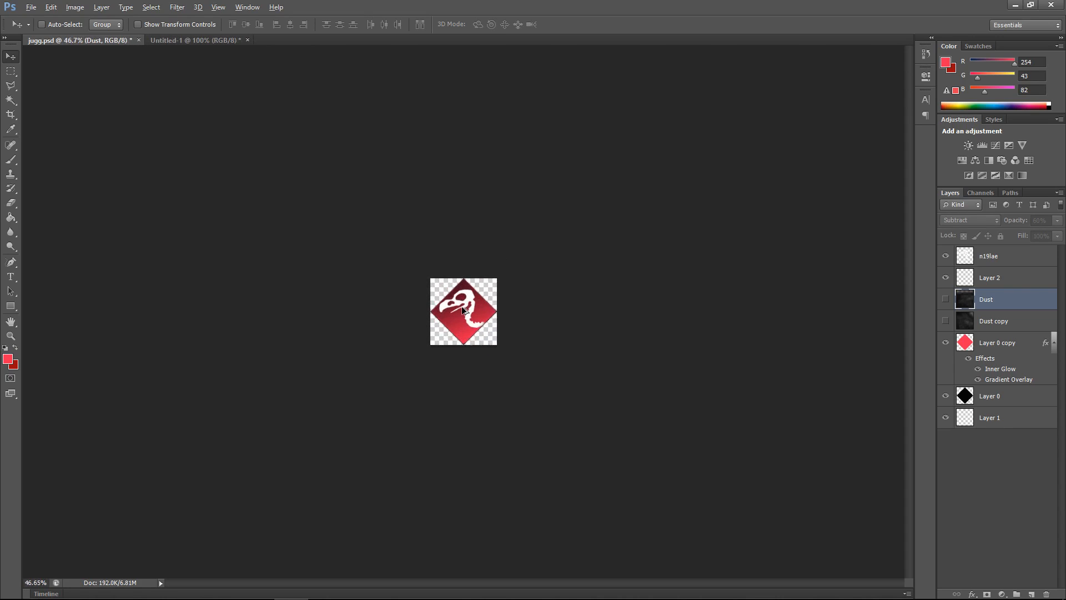
scroll(465, 311, "up", 1)
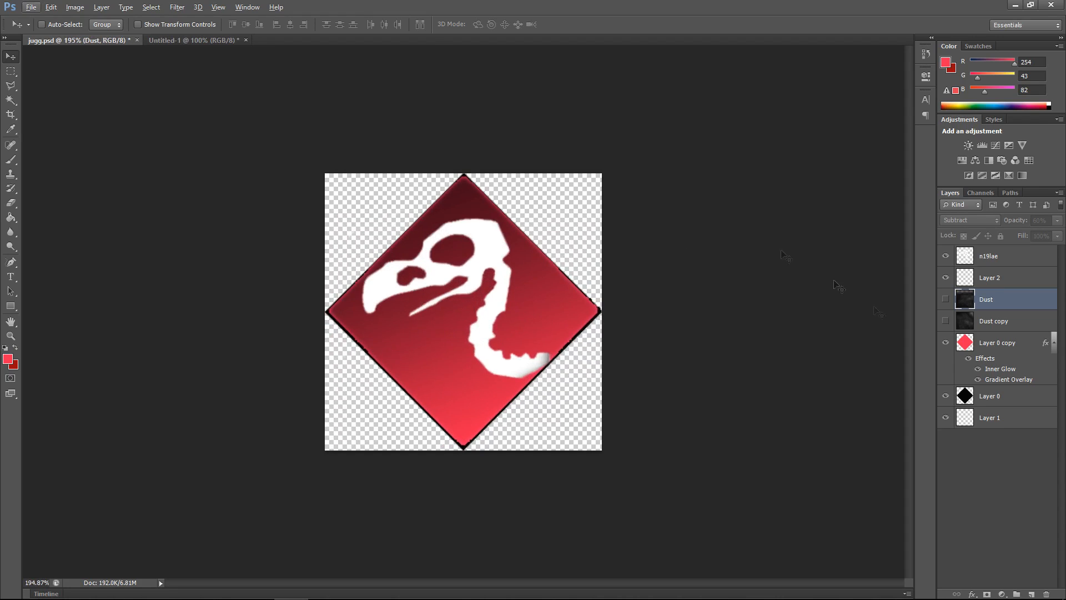
left_click(946, 321)
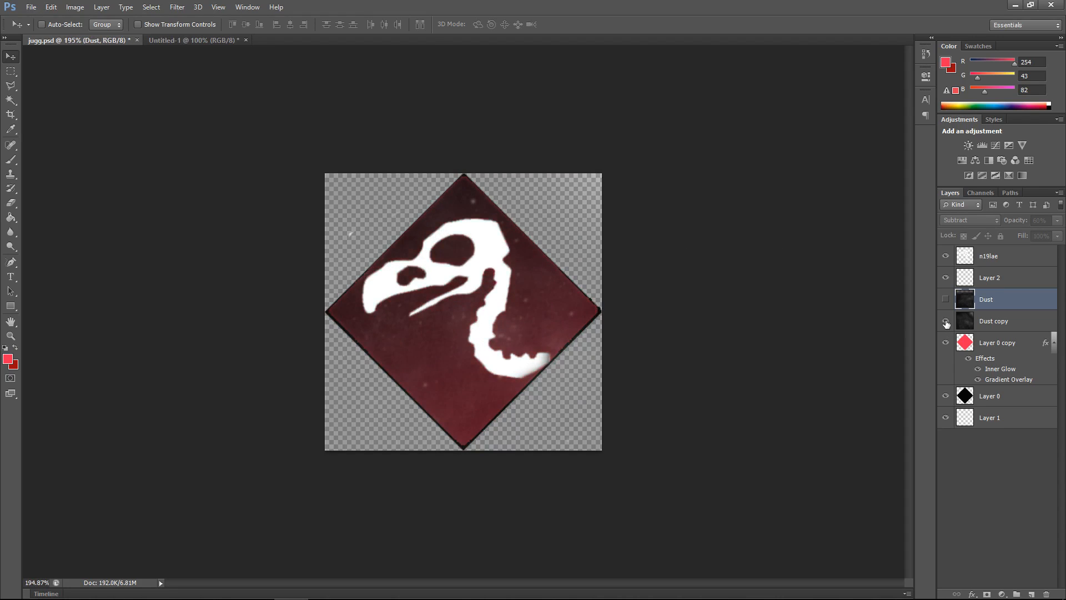
left_click(987, 325)
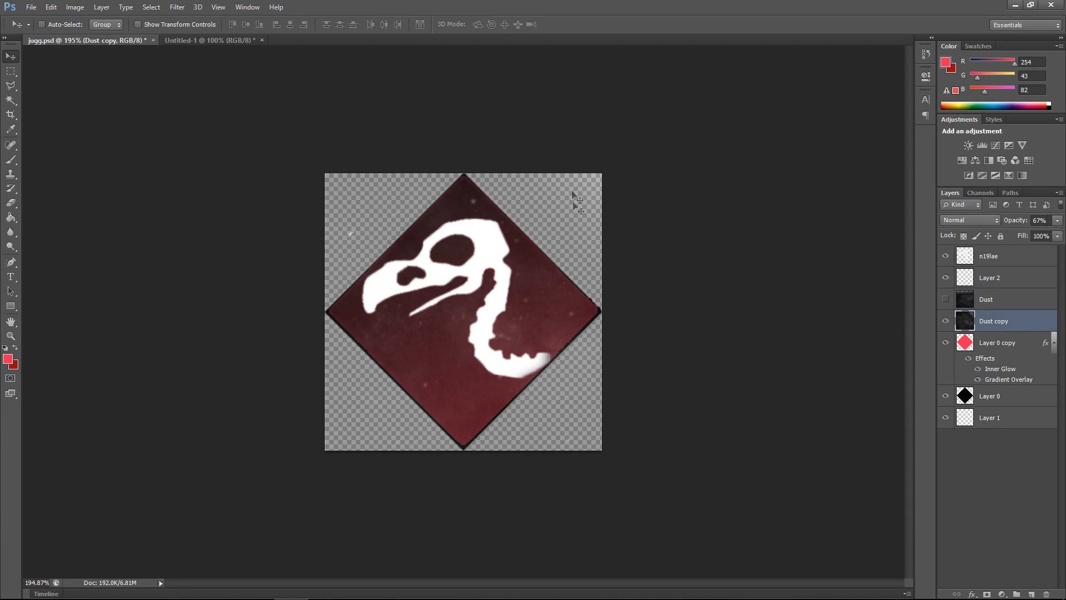
Step: Clip the Dust copy layer to the diamond layer beneath it with a clipping mask
left_click(993, 256)
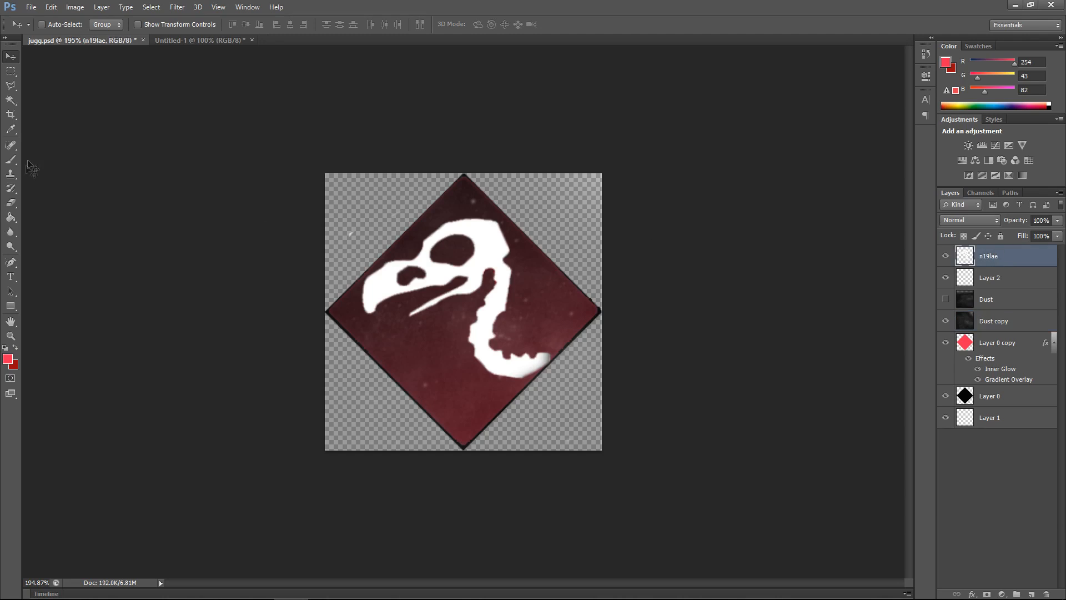
left_click(10, 202)
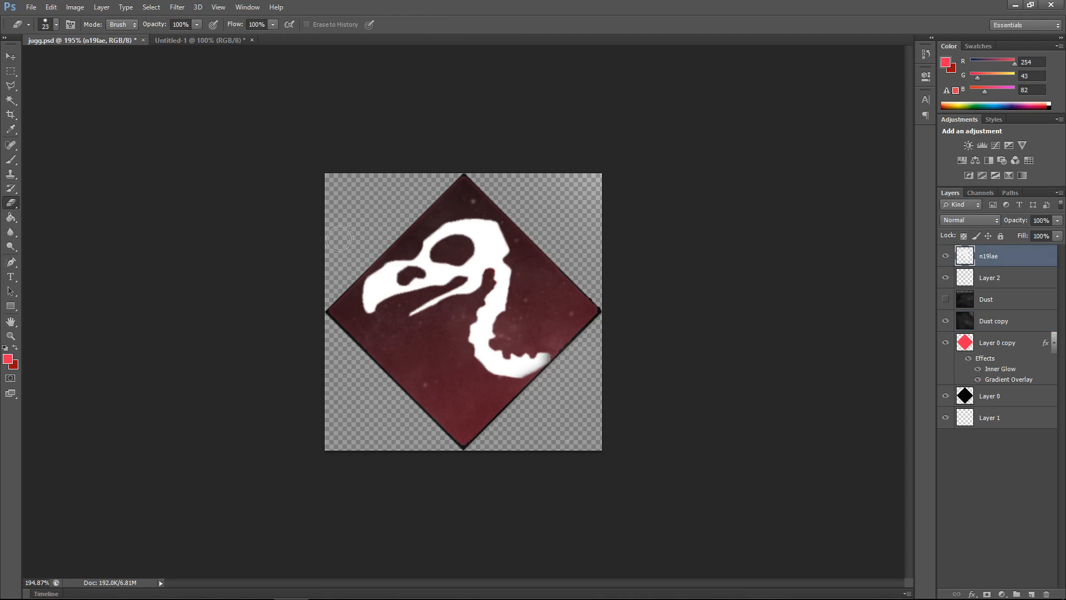
left_click(11, 56)
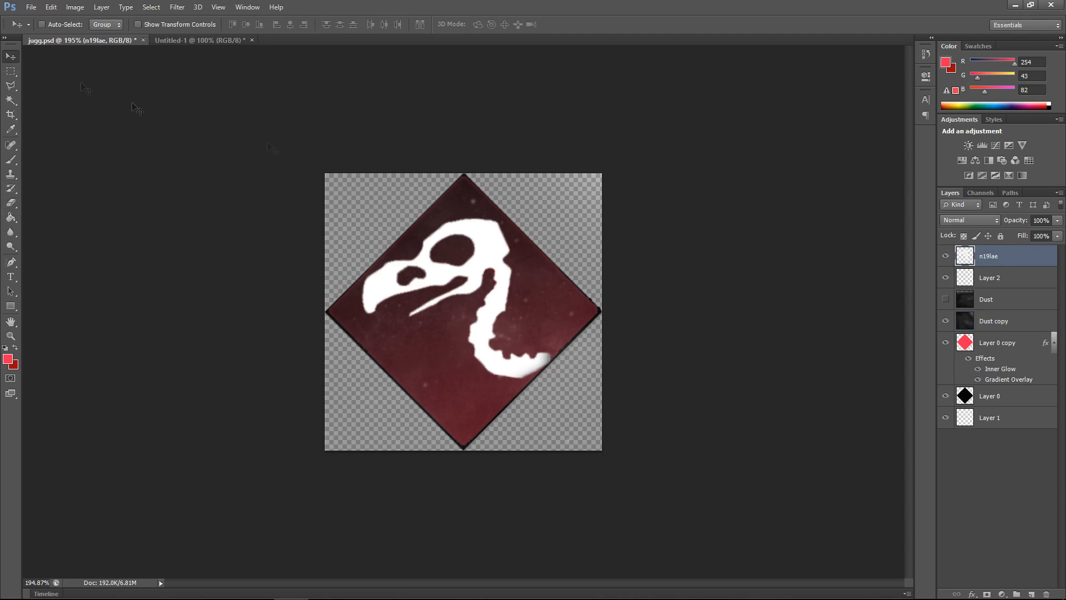
right_click(994, 327)
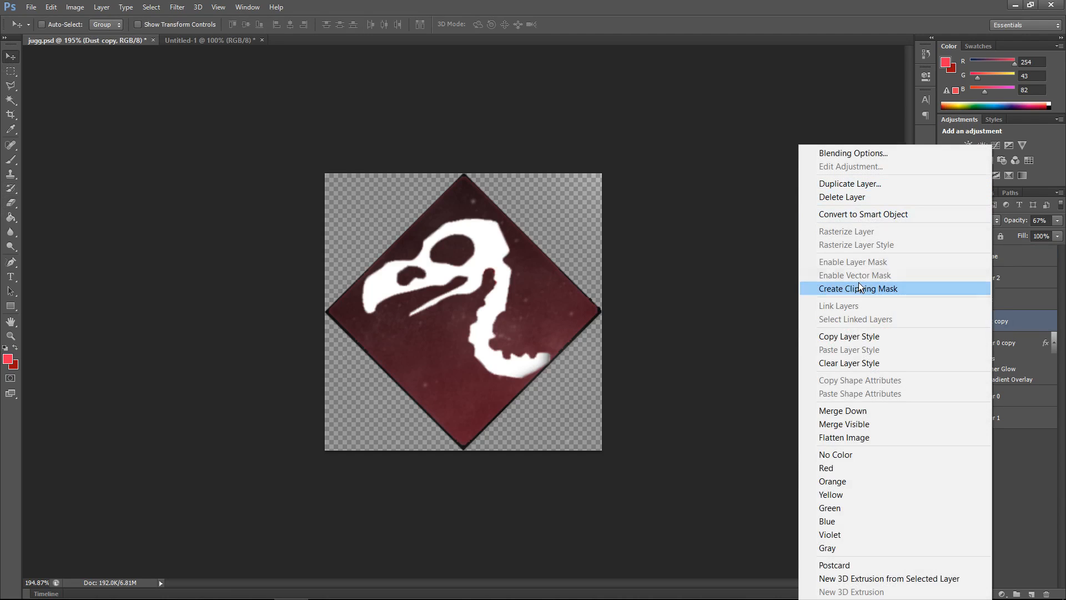
left_click(999, 322)
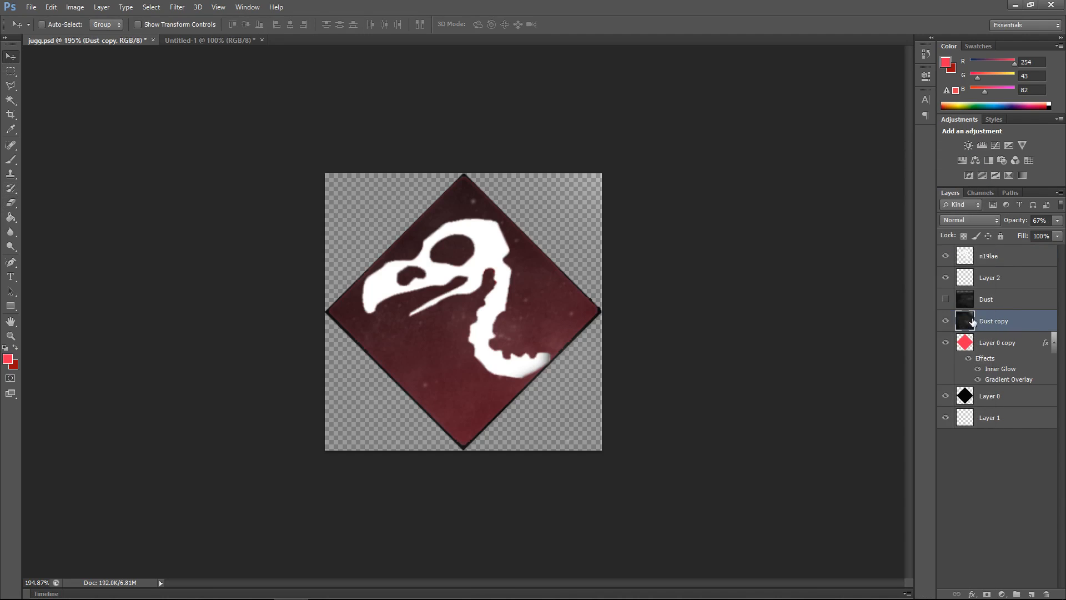
left_click(976, 343)
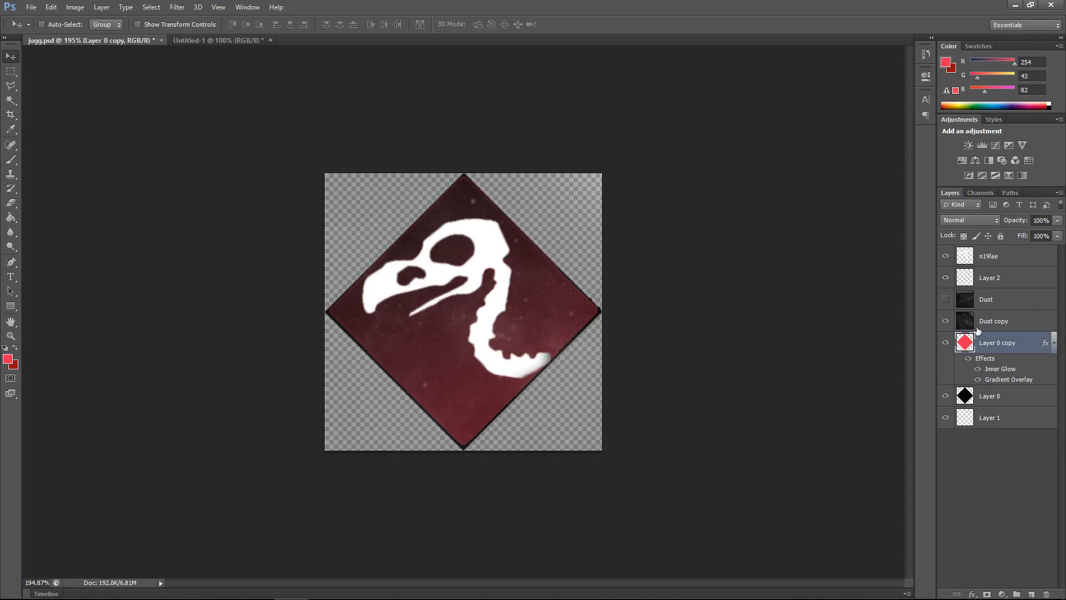
left_click(978, 324)
right_click(977, 324)
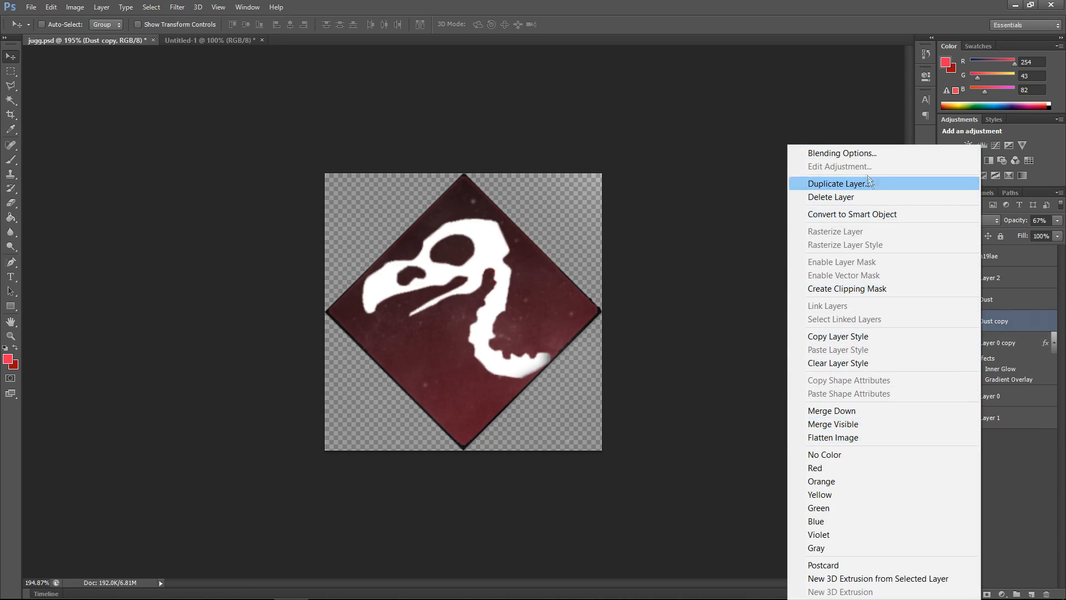
left_click(860, 288)
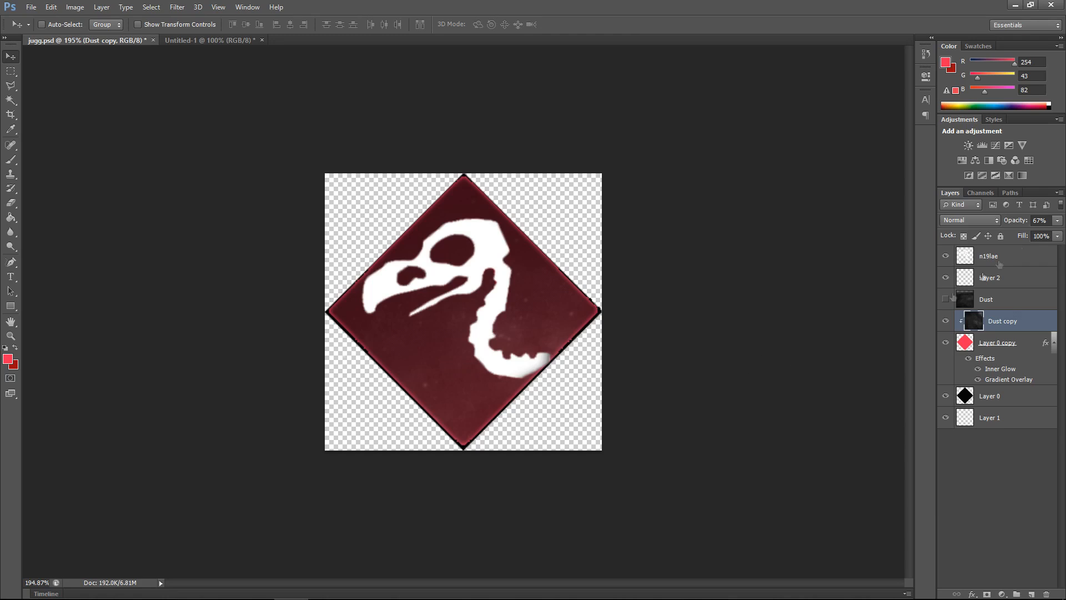
Step: Lower the Dust copy layer's opacity to 45%
left_click(1056, 222)
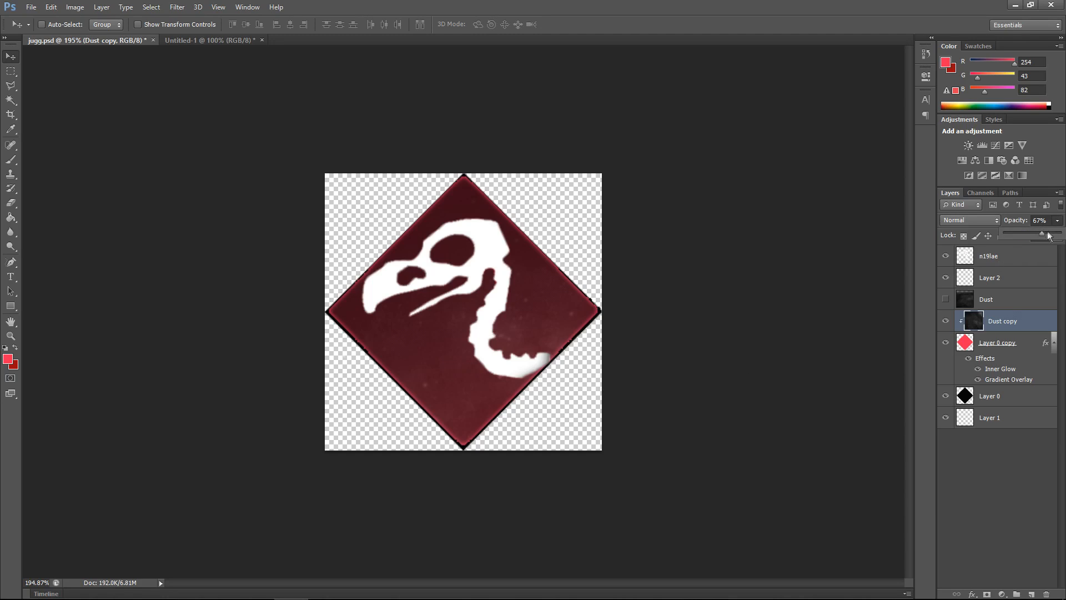
mouse_move(1038, 237)
left_mouse_down()
mouse_move(1020, 236)
mouse_move(1032, 235)
left_mouse_up()
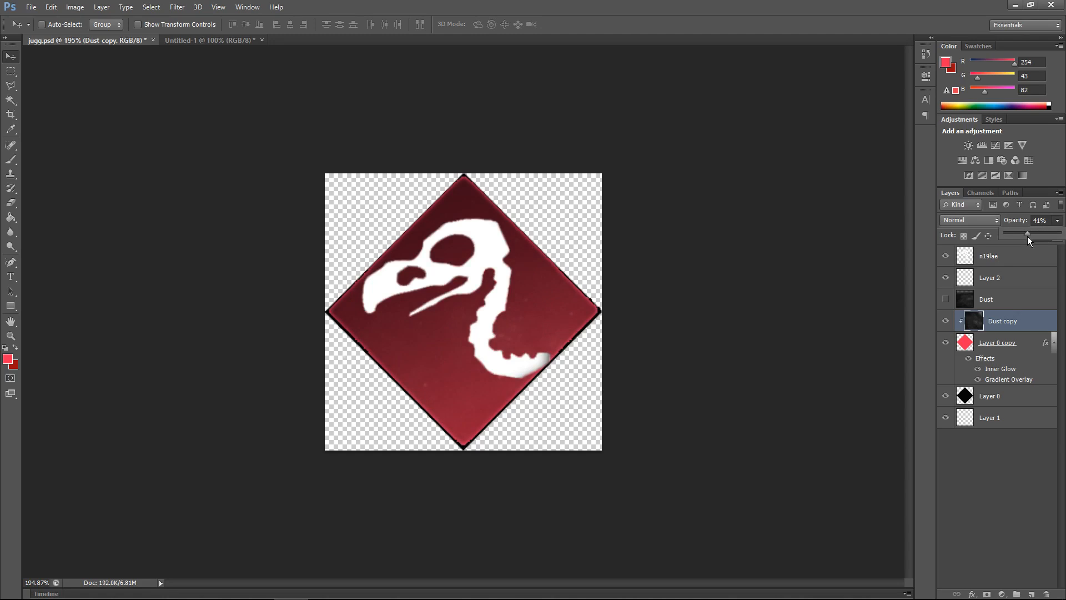
left_click_drag(1021, 235, 1029, 236)
left_click(1012, 433)
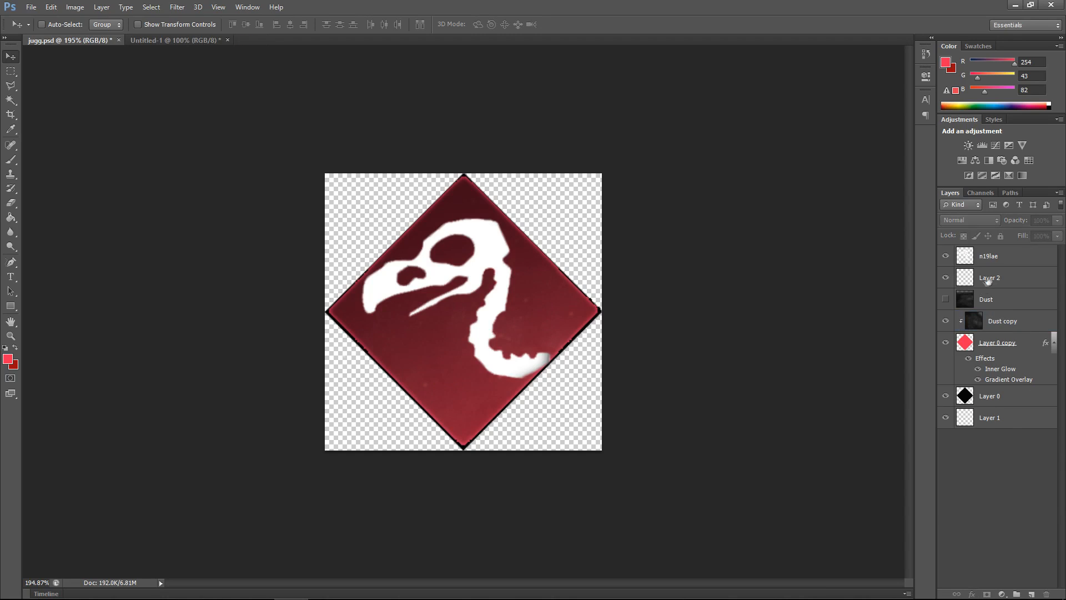
Step: Move the Dust layer to the top of the layer stack and delete Layer 2
left_click_drag(988, 303, 992, 254)
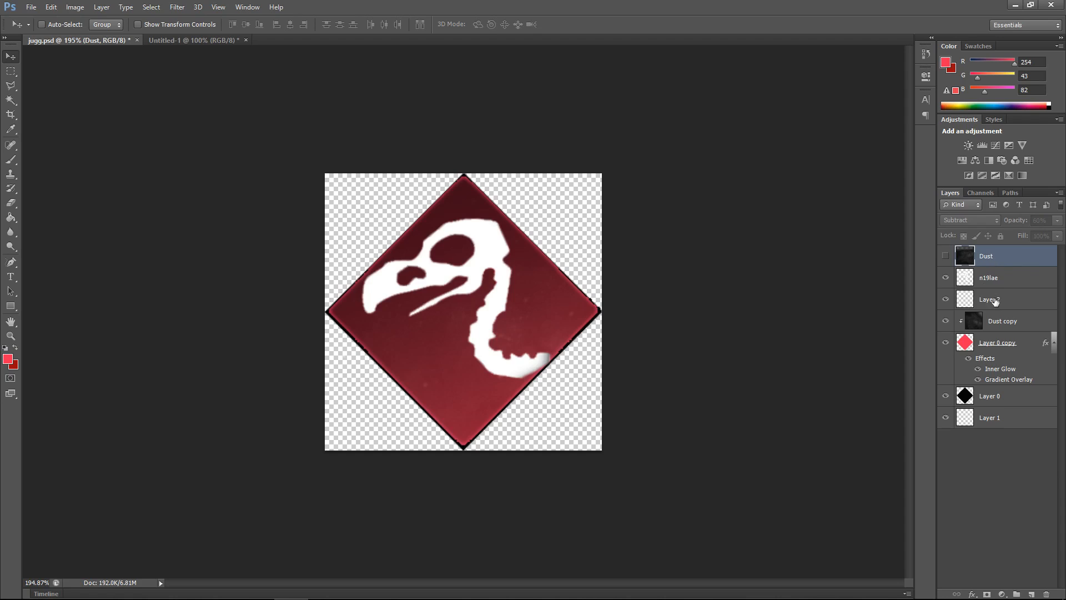
left_click(994, 300)
key("Delete")
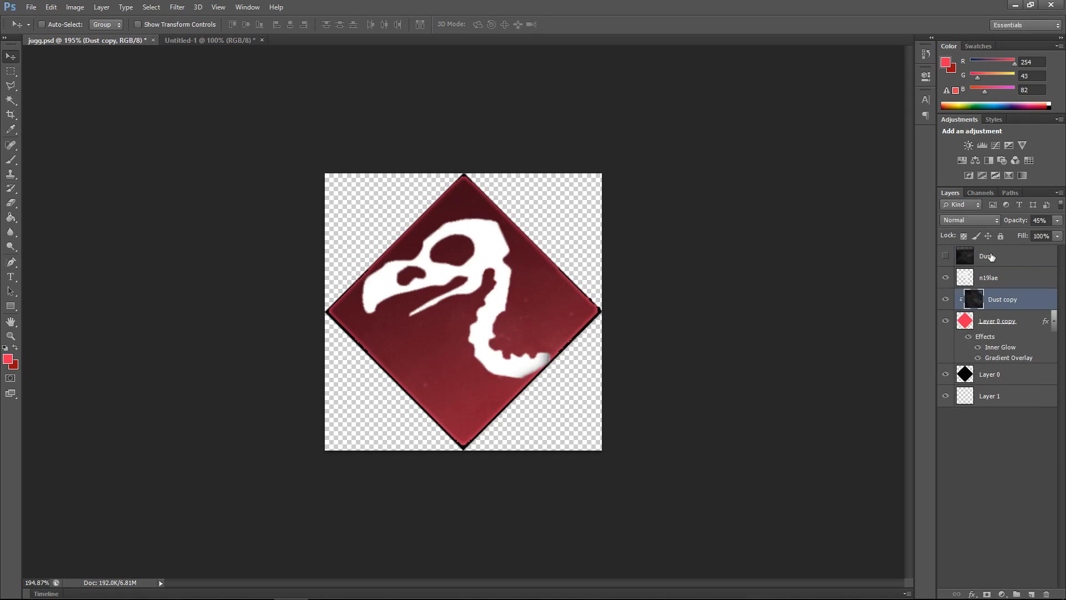
Step: Make the Dust layer visible and clip it to the vulture skull layer below
left_click(992, 256)
left_click(945, 256)
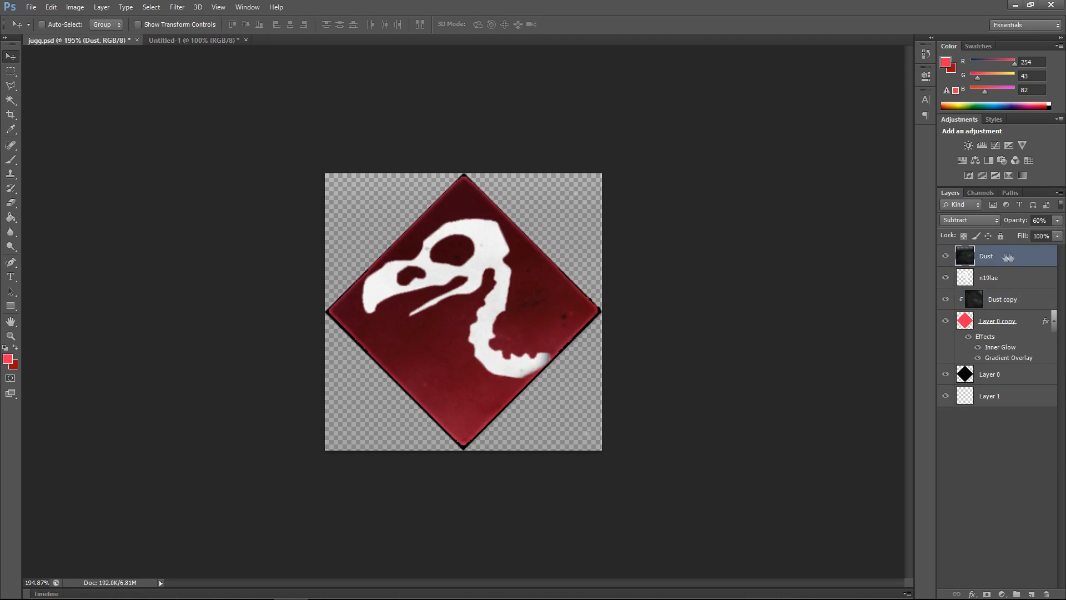
left_click(975, 220)
left_click(975, 220)
right_click(986, 257)
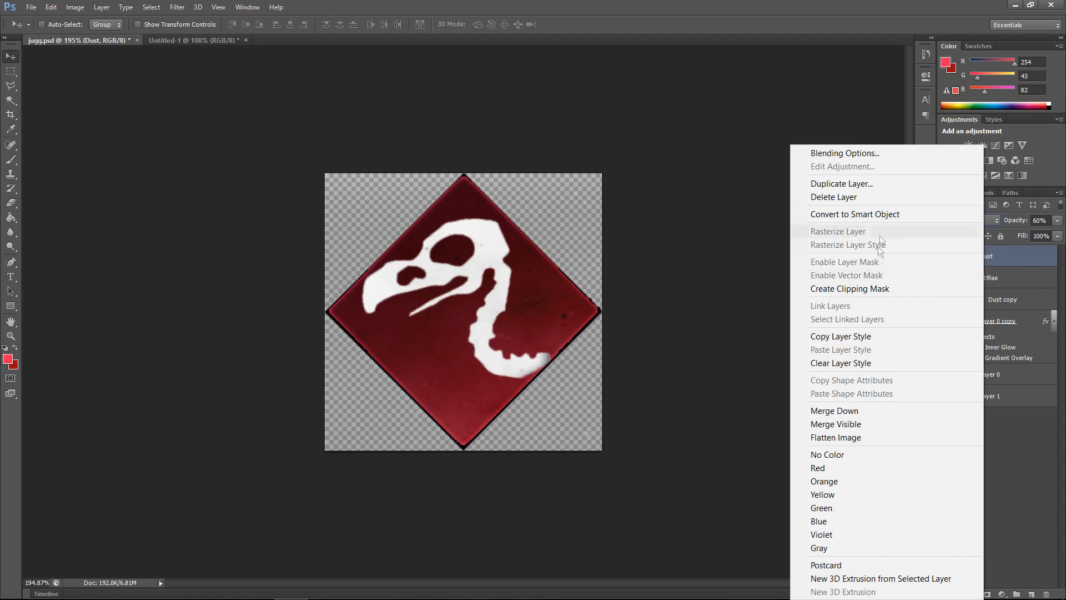
left_click(875, 290)
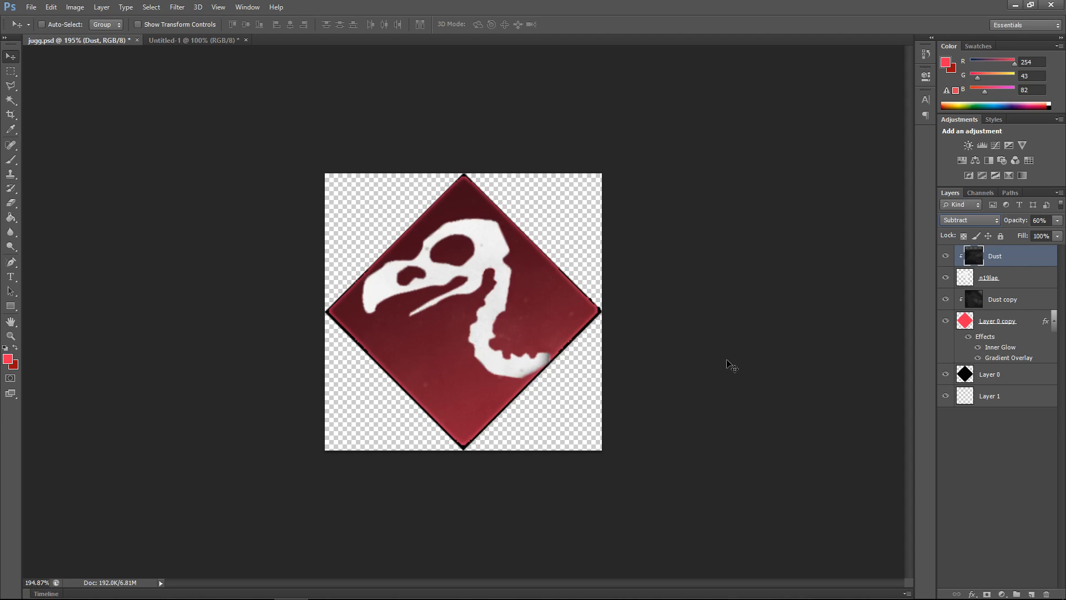
Step: Rotate the vulture skull layer n19lae by about -2.42 degrees with Free Transform and apply it
left_click(996, 286)
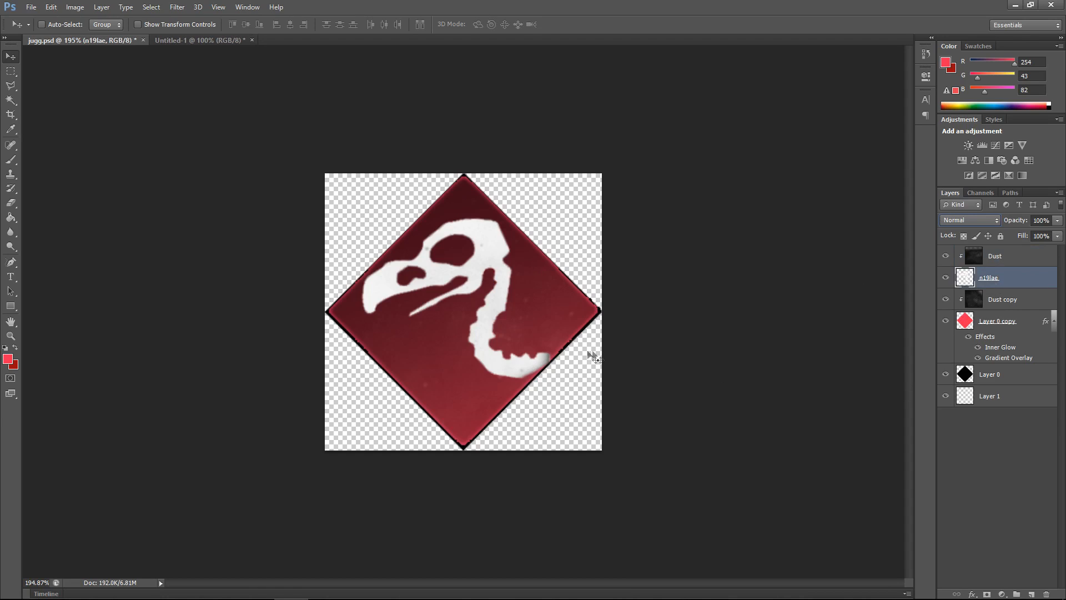
key("ctrl+t")
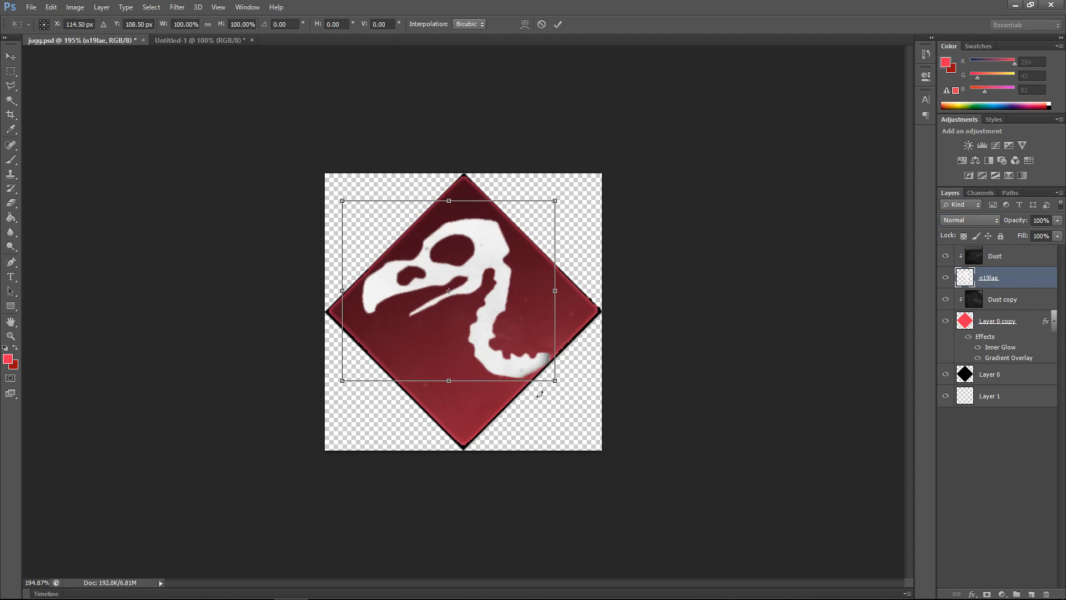
left_click_drag(537, 397, 558, 385)
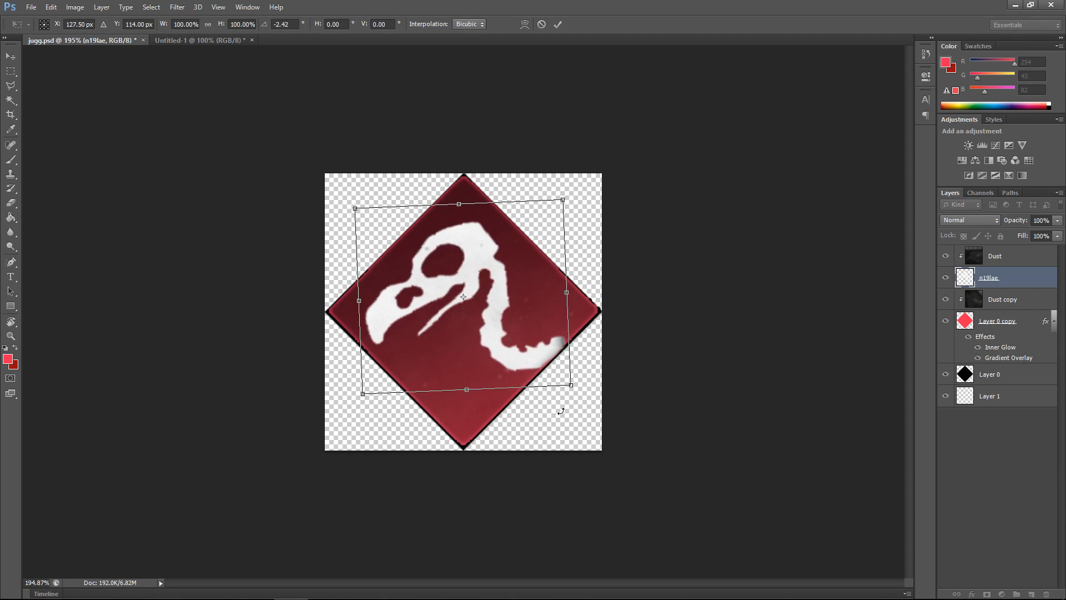
key("Return")
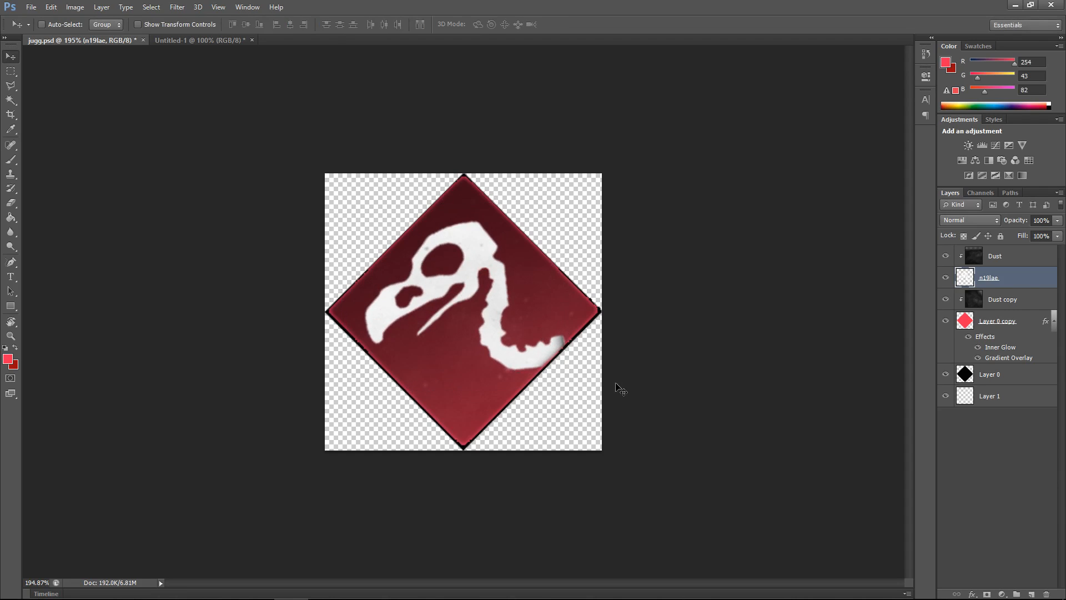
key("Down")
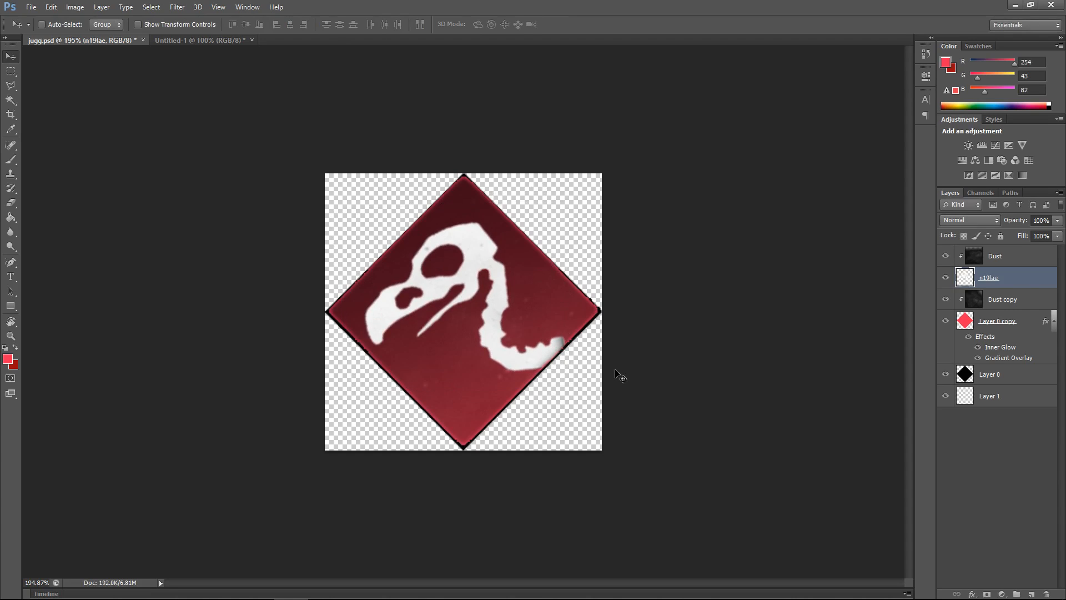
key("Up")
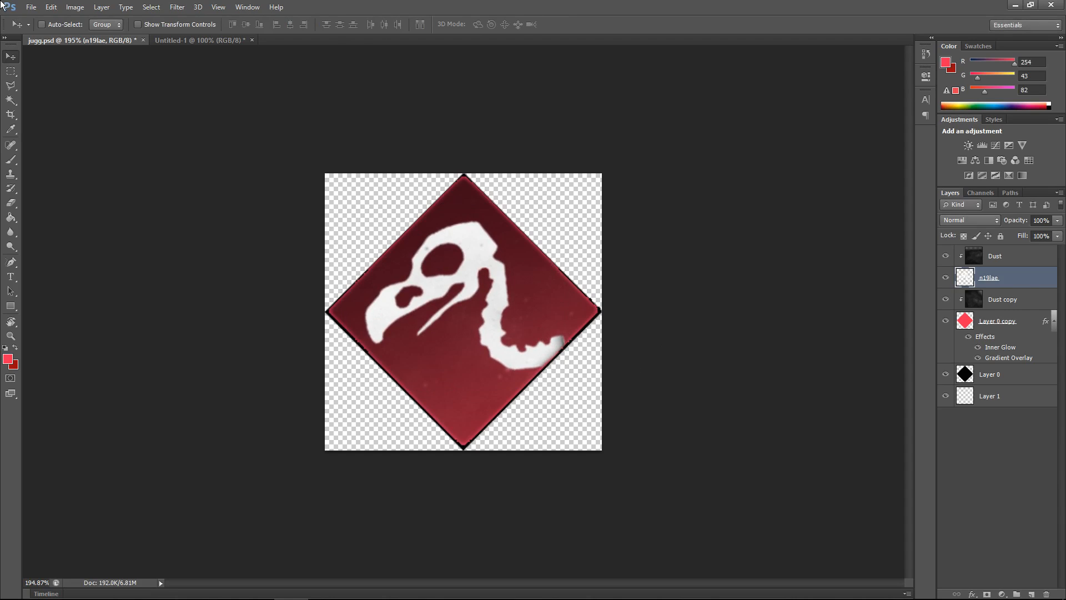
left_click(983, 459)
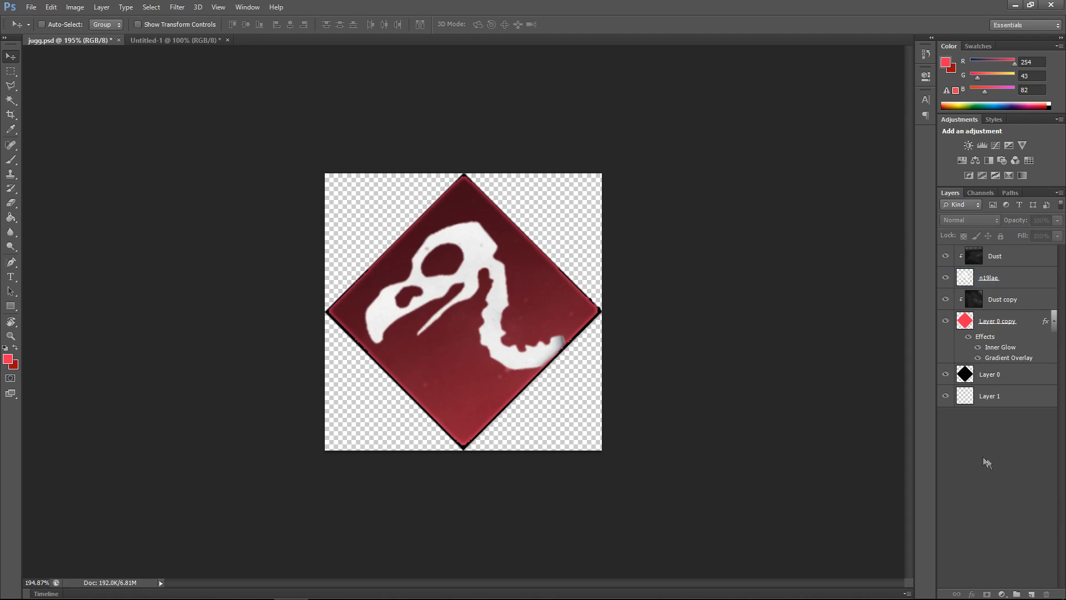
scroll(533, 360, "down", 6)
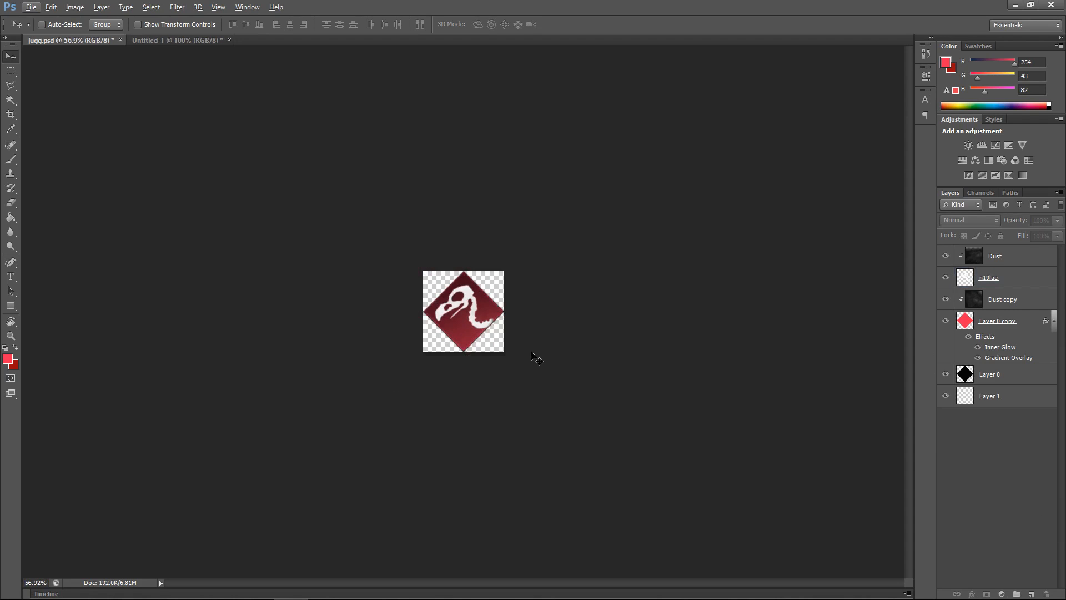
Step: Select all layers in the Jugg document and merge them into a single layer
scroll(472, 339, "down", 3)
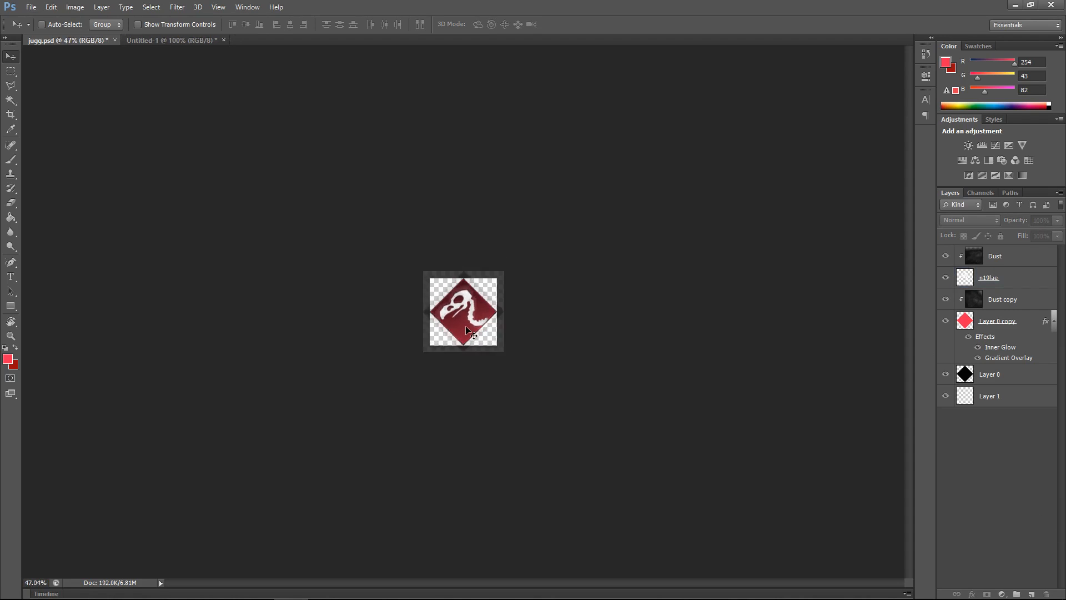
left_click(1014, 380)
left_click(998, 397)
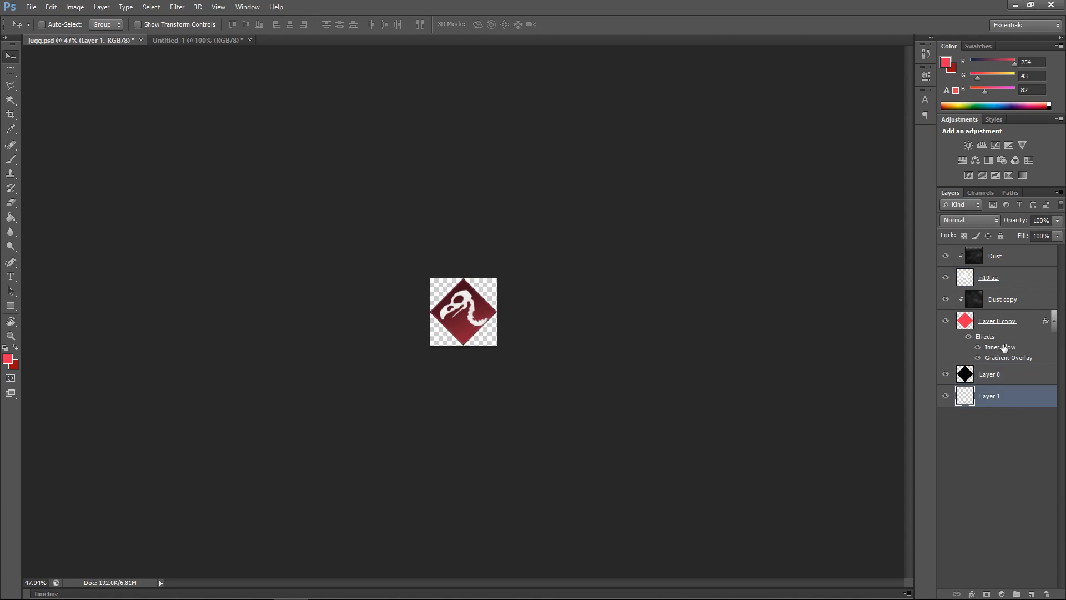
left_click(1000, 263, "shift")
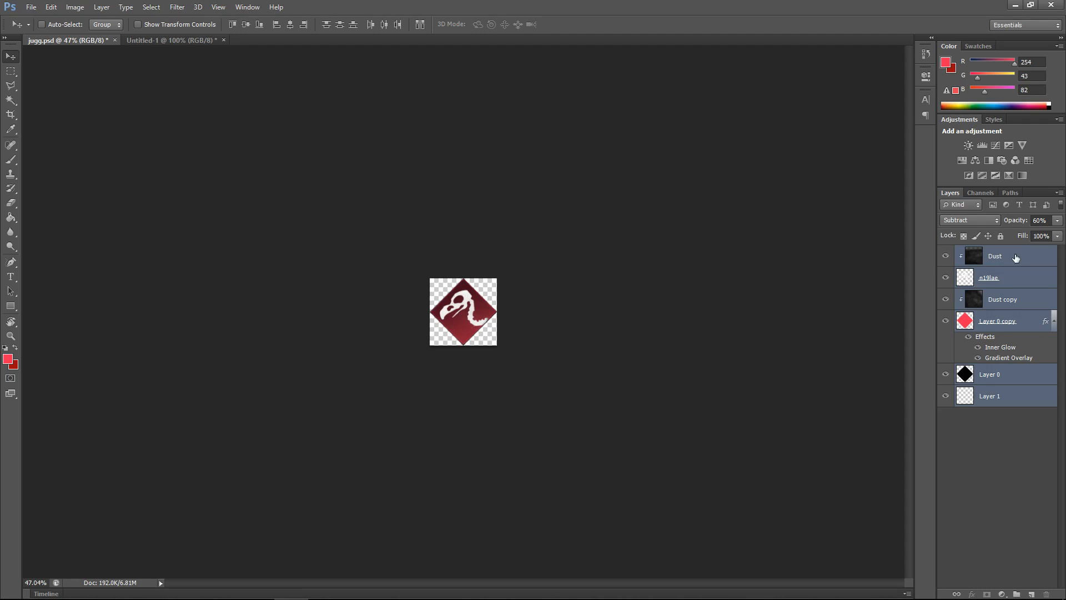
right_click(1025, 270)
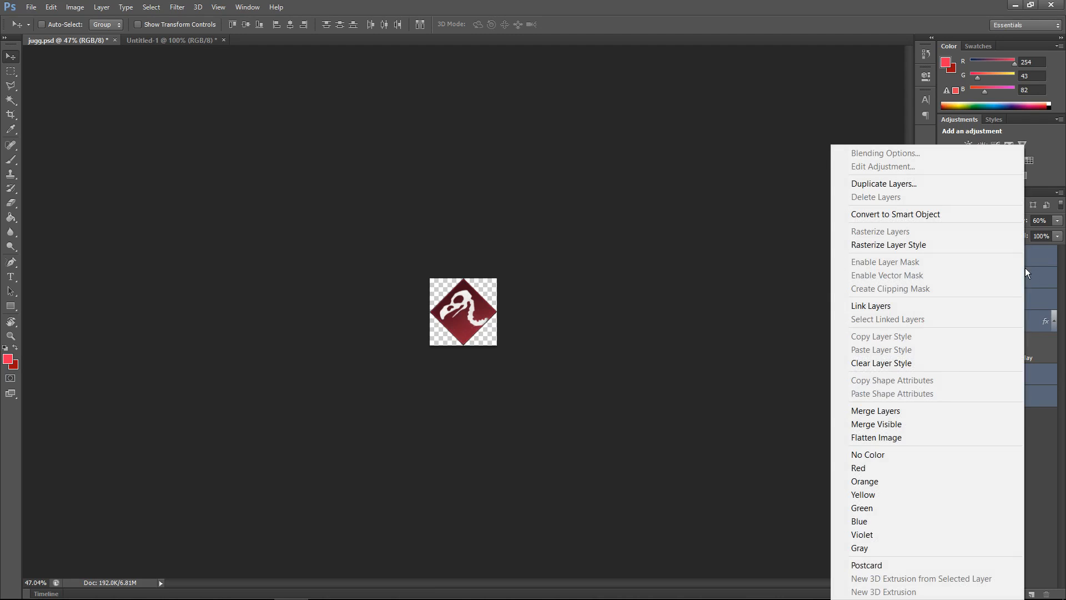
left_click(886, 411)
key("alt")
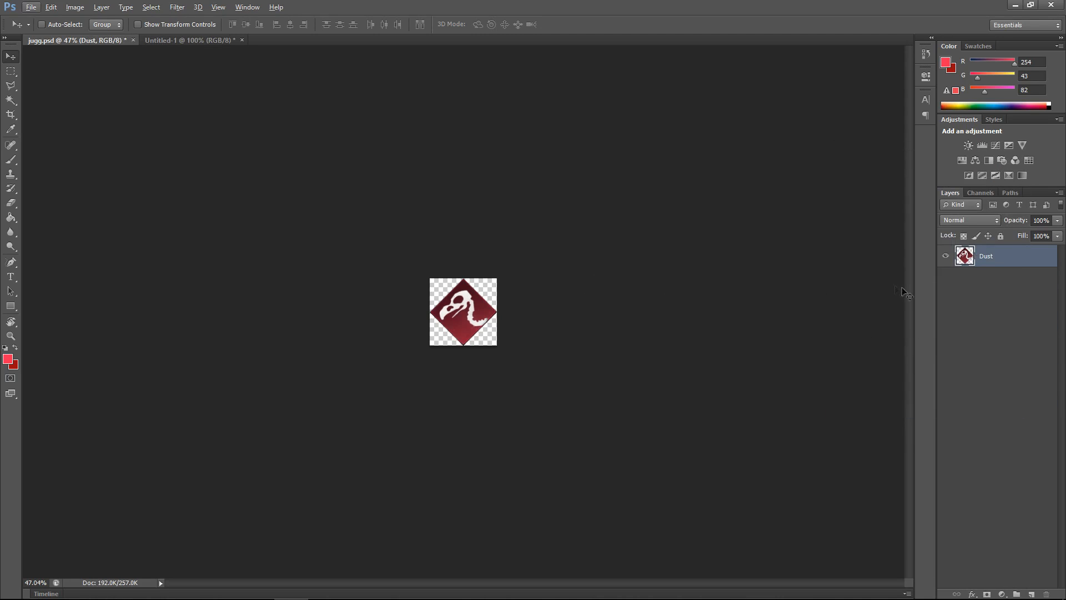
Step: Duplicate the merged Dust layer into the Untitled-1 document, then close that document without saving
right_click(979, 262)
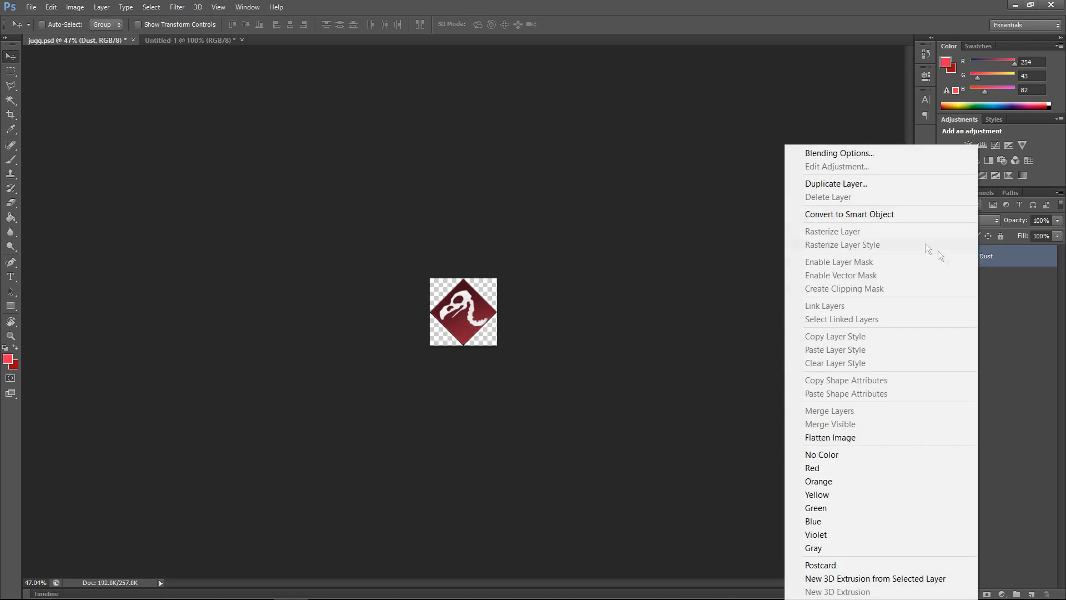
left_click(856, 186)
left_click(499, 190)
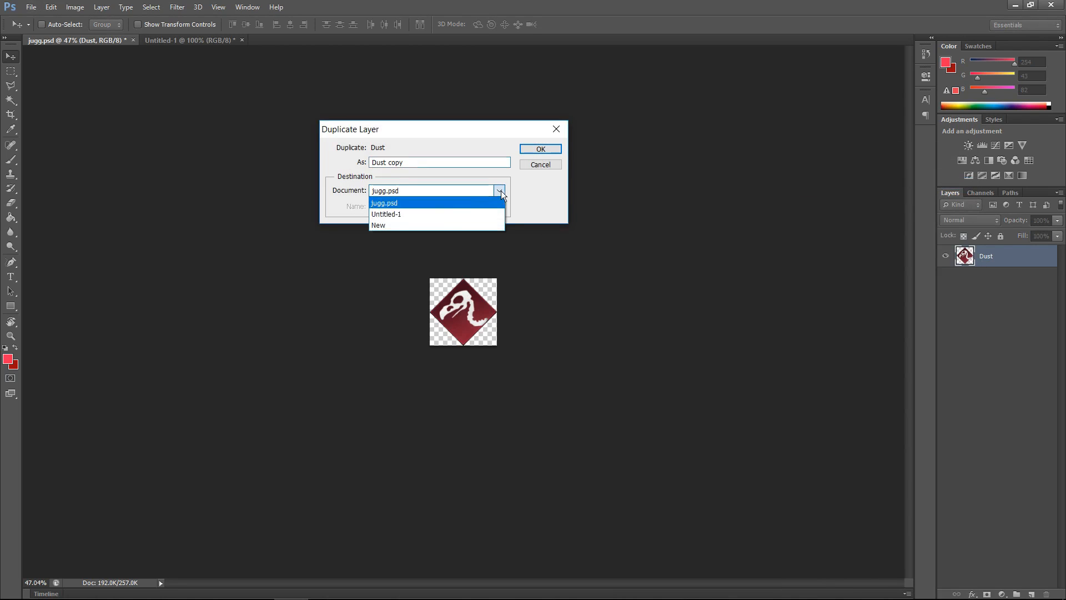
left_click(449, 216)
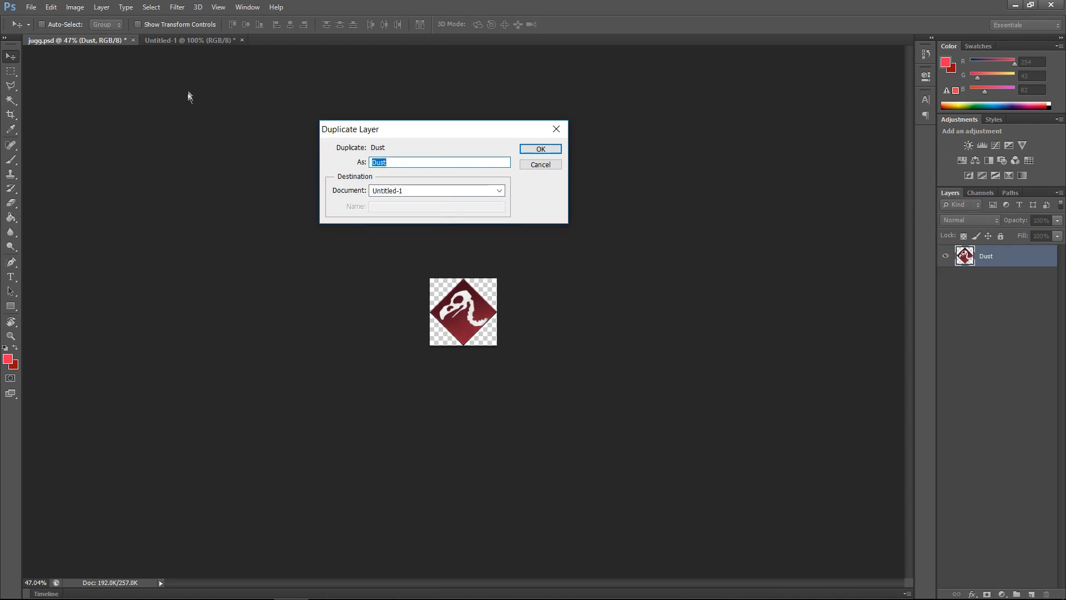
left_click(540, 149)
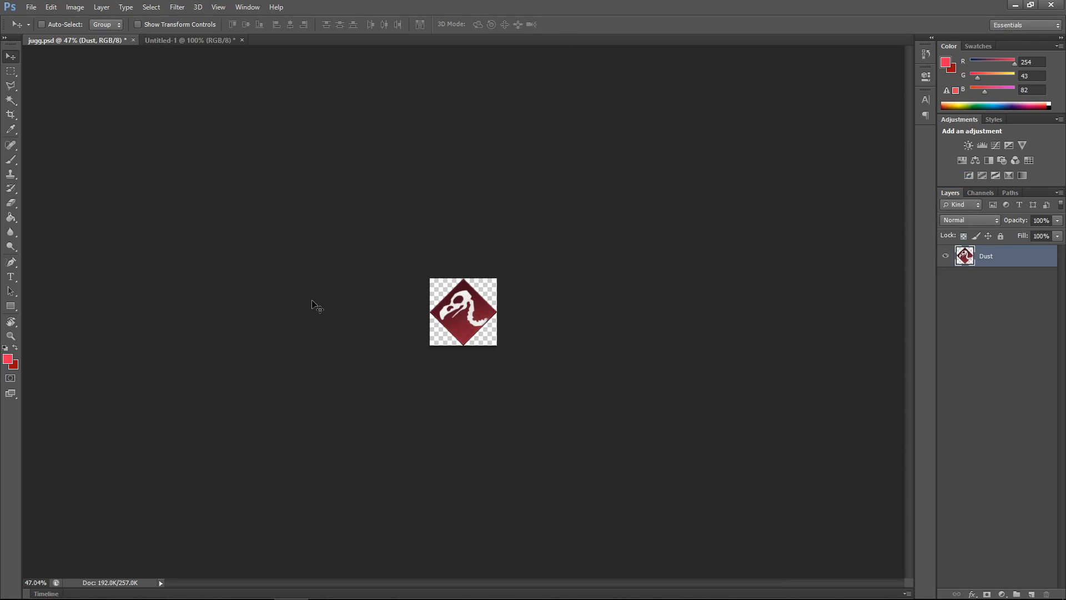
left_click(241, 40)
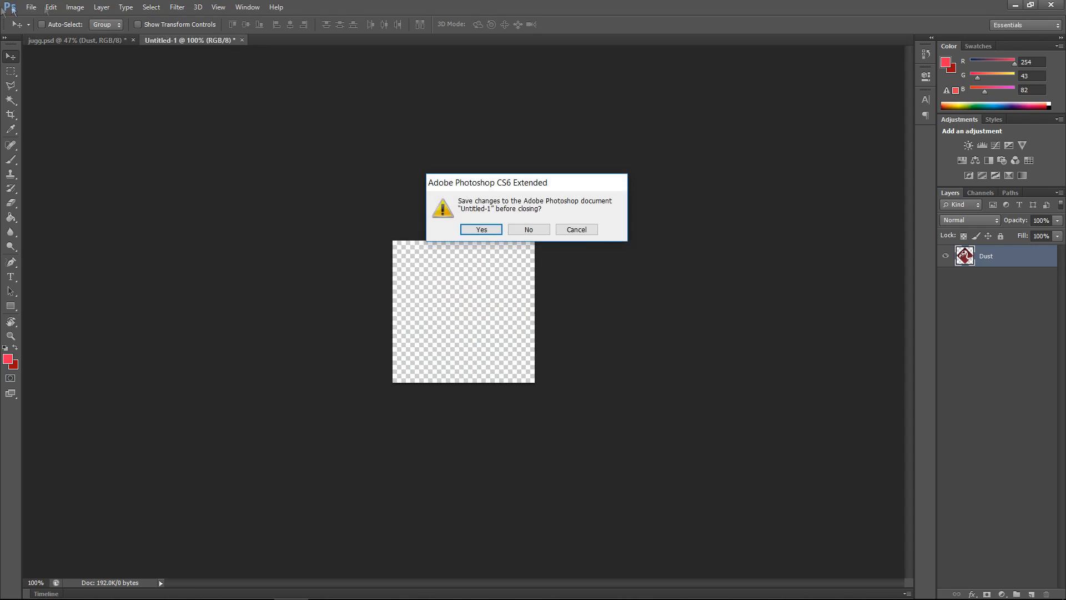
left_click(528, 229)
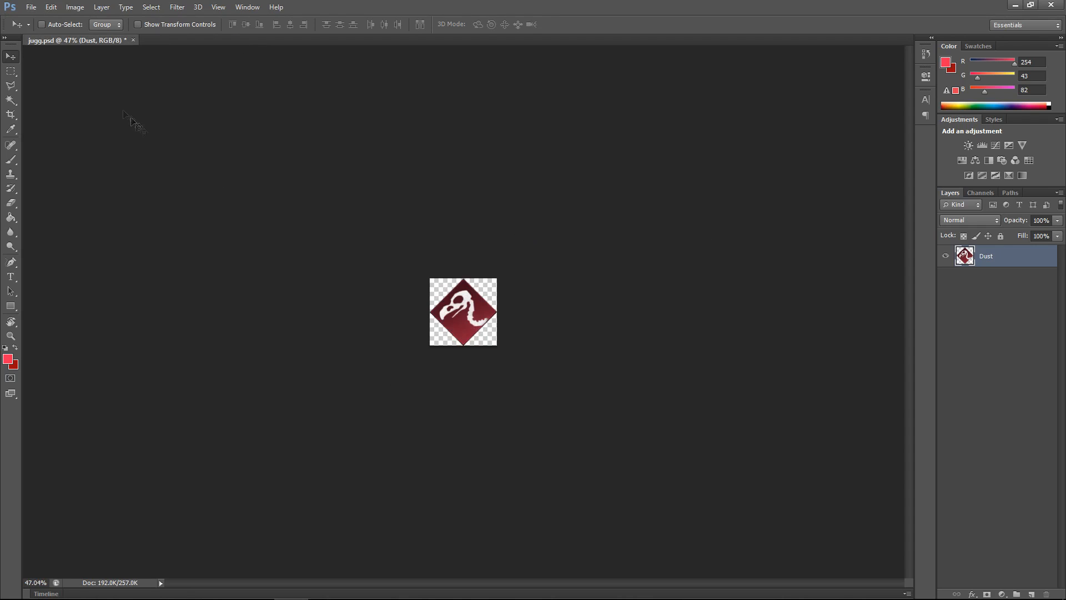
Step: Create a new document 64 by 64 pixels in size
left_click(34, 8)
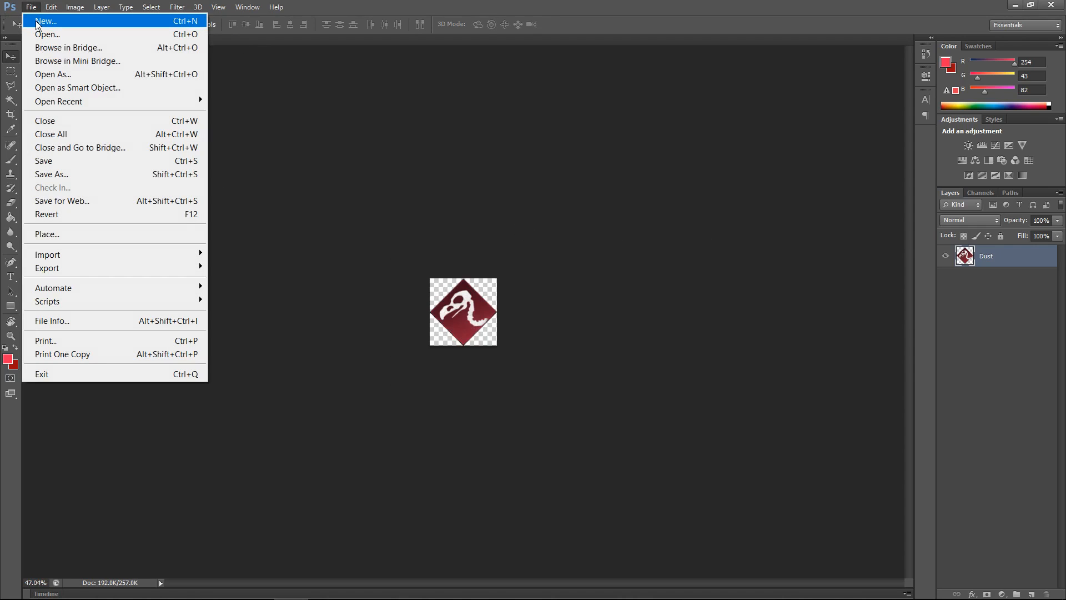
left_click(36, 21)
double_click(482, 202)
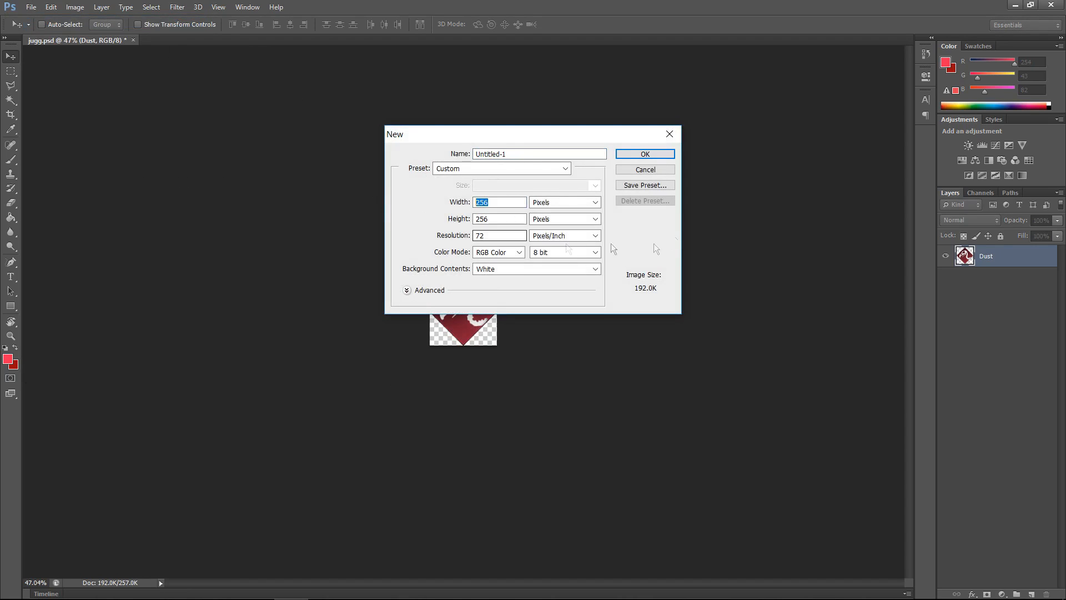
type("64")
double_click(499, 218)
key("BackSpace")
type("64")
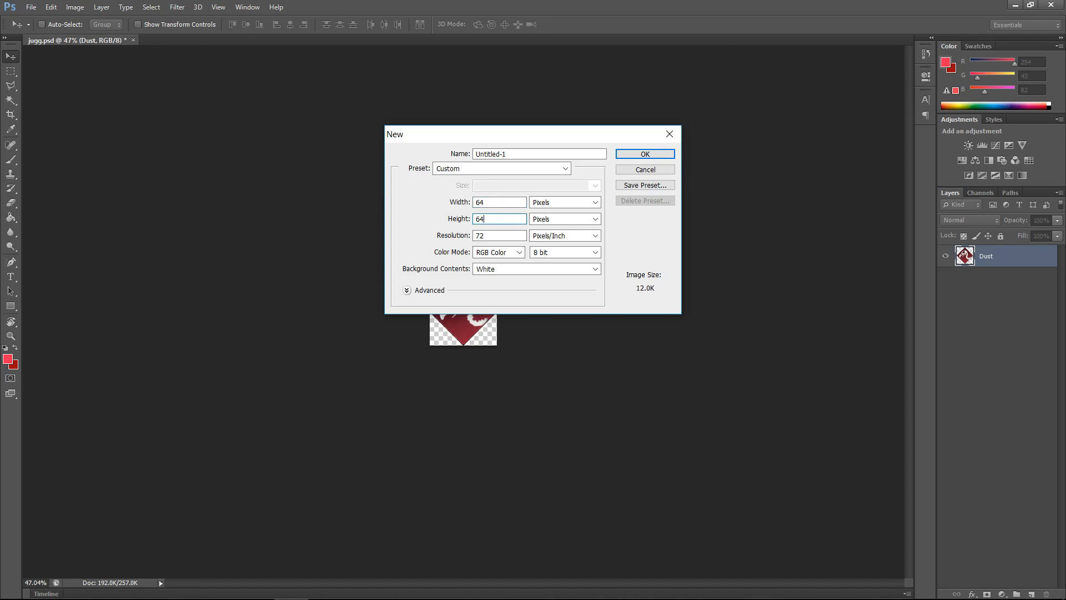
left_click(647, 157)
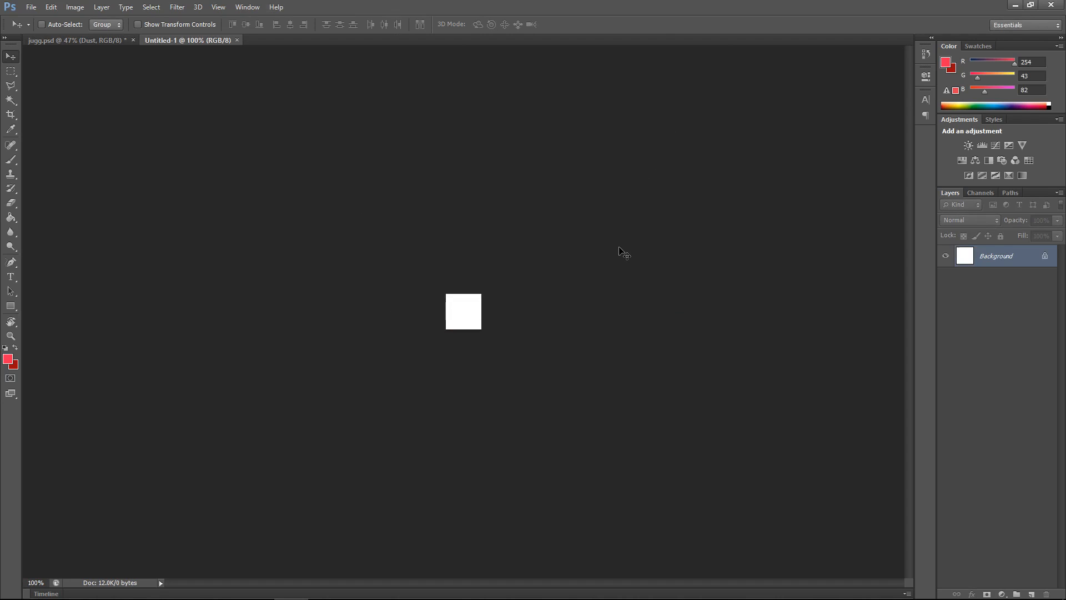
Step: Replace the new document's white background with an empty transparent layer
double_click(991, 259)
left_click(632, 188)
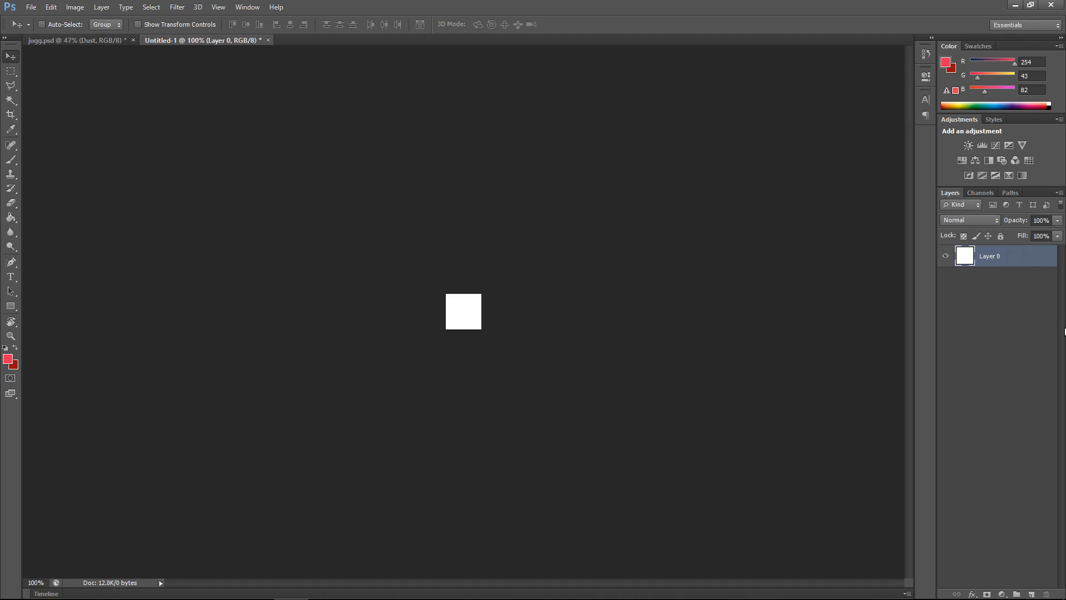
left_click(1031, 594)
left_click(993, 282, "shift")
left_click(994, 282)
key("Delete")
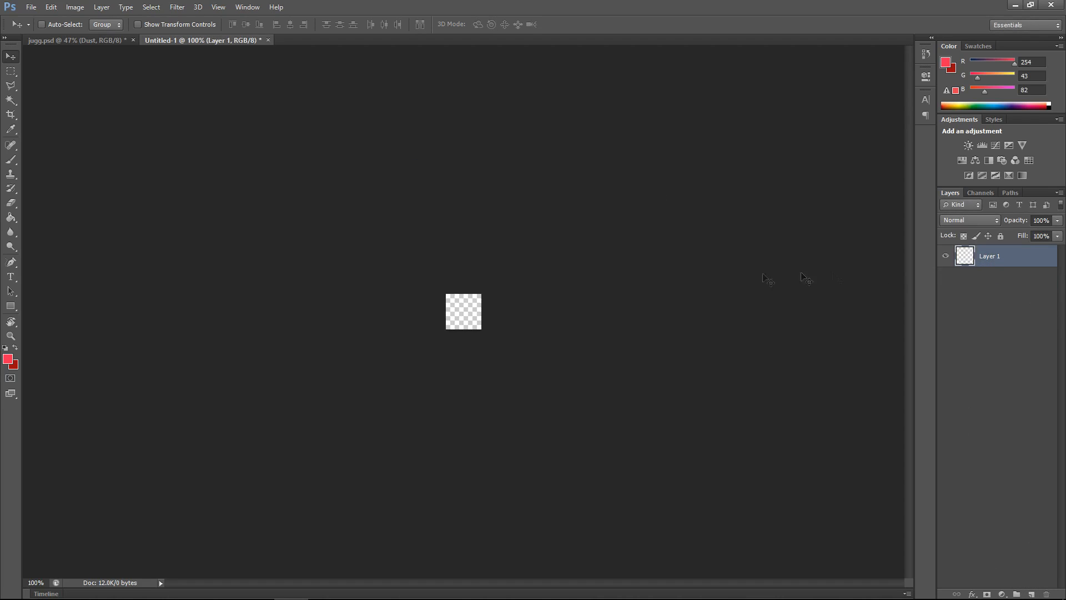
Step: Duplicate the merged Dust layer from Jugg.psd into the new Untitled-1 document and switch to it
scroll(476, 318, "up", 1)
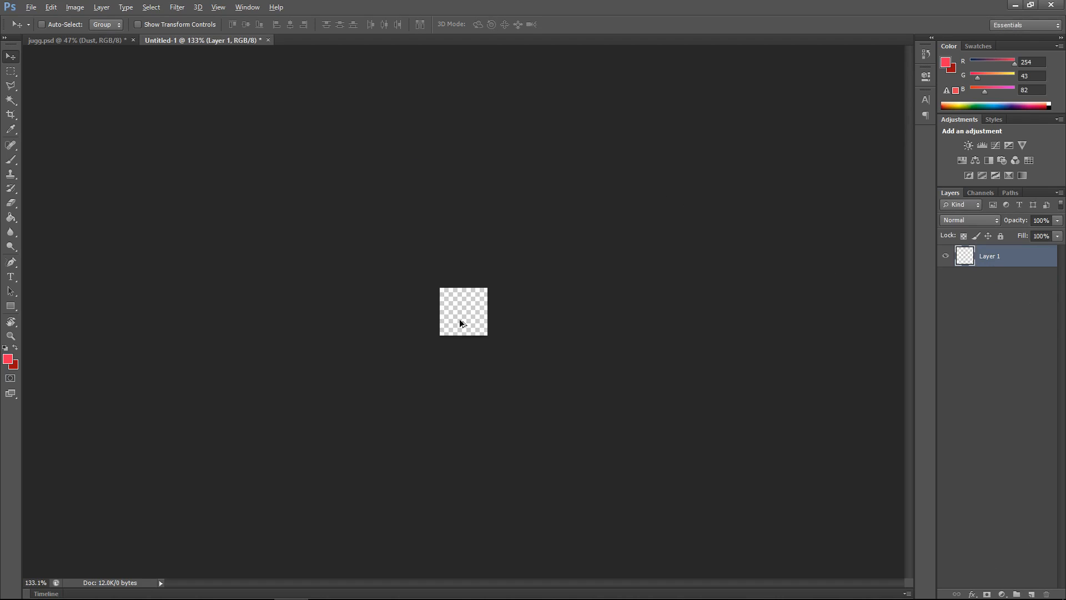
left_click(96, 42)
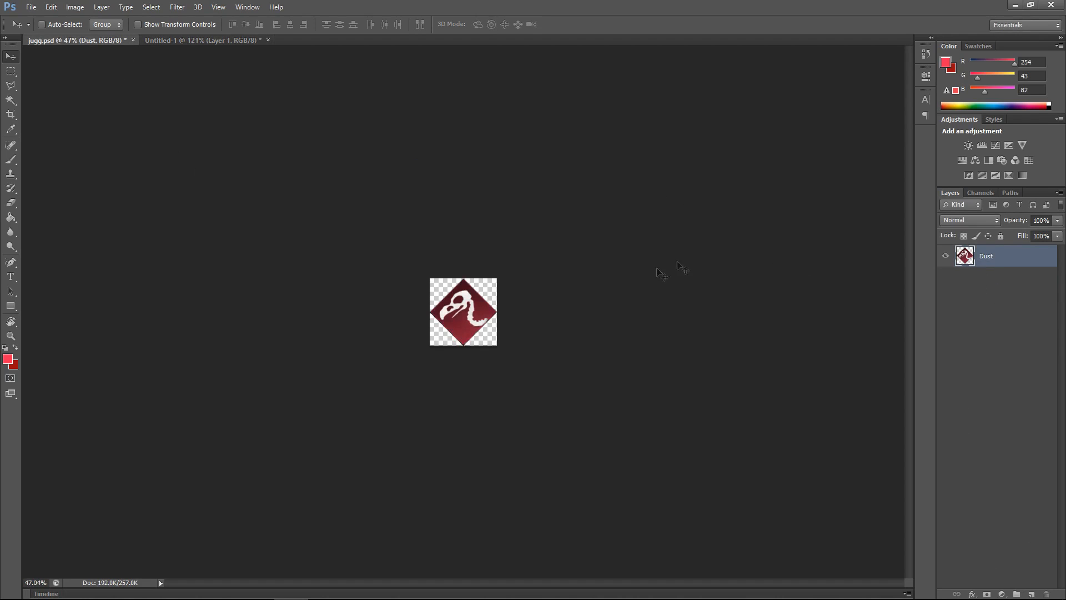
right_click(1003, 257)
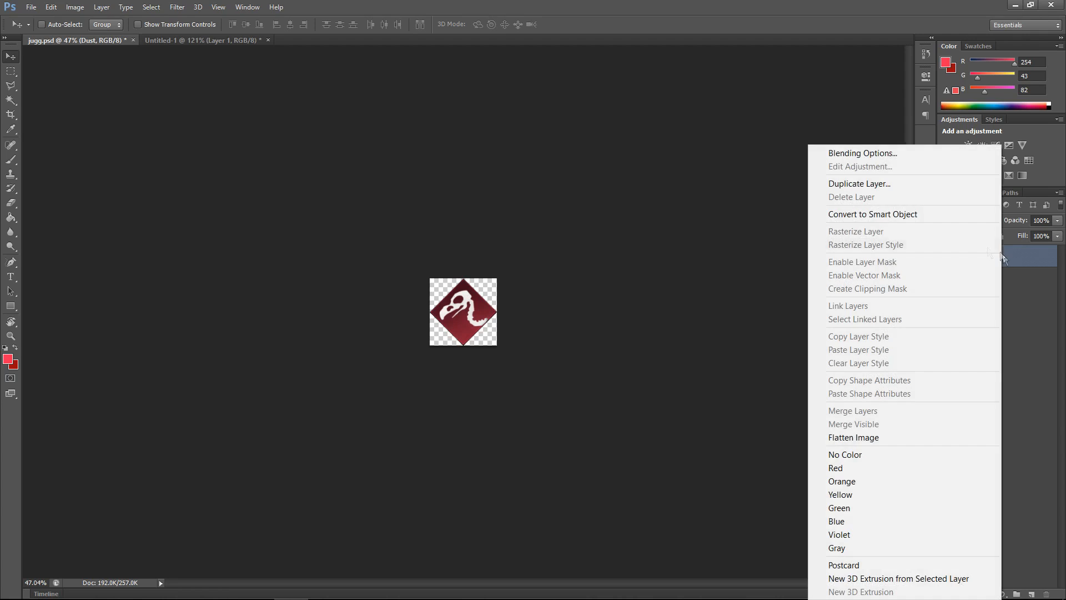
left_click(888, 189)
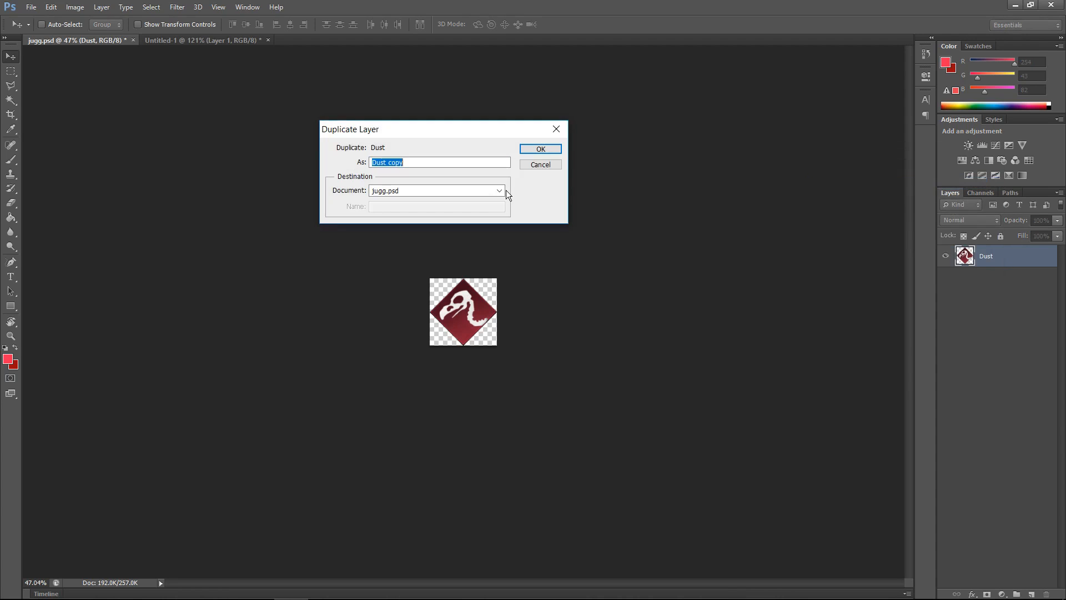
left_click(504, 189)
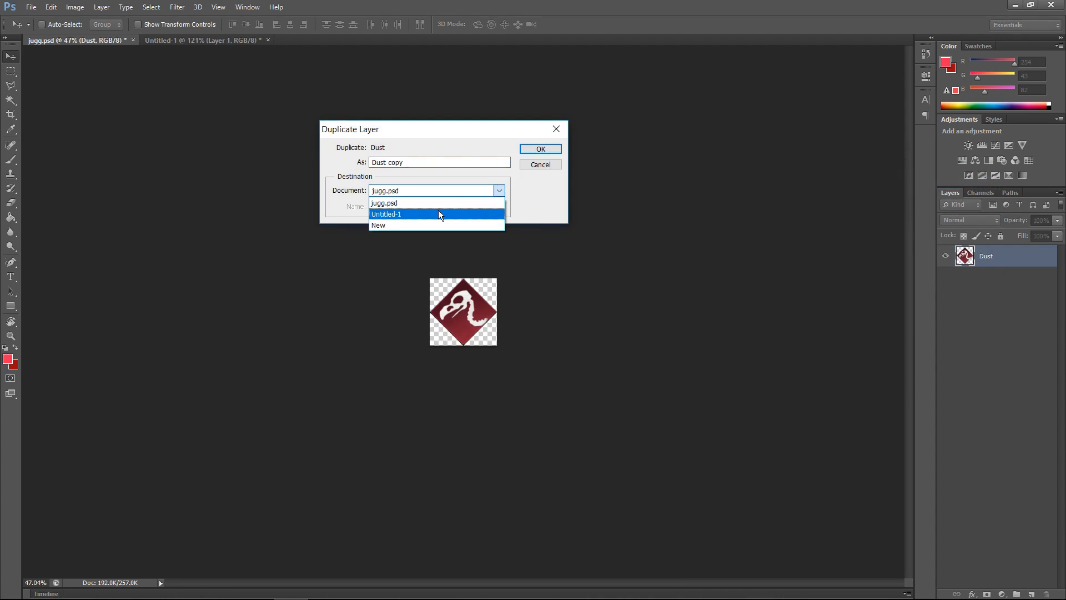
left_click(439, 214)
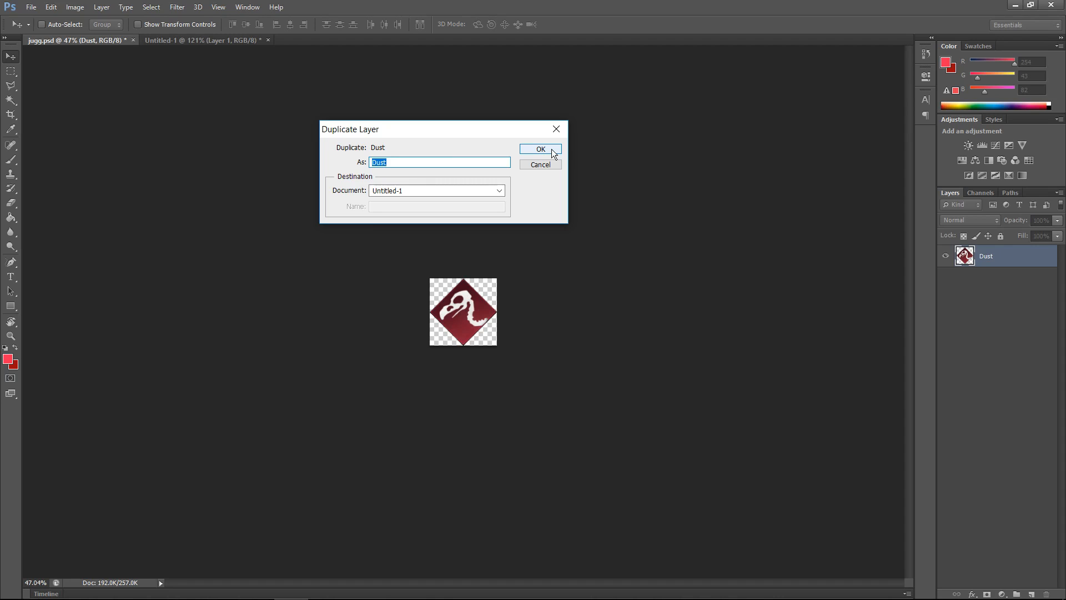
left_click(553, 150)
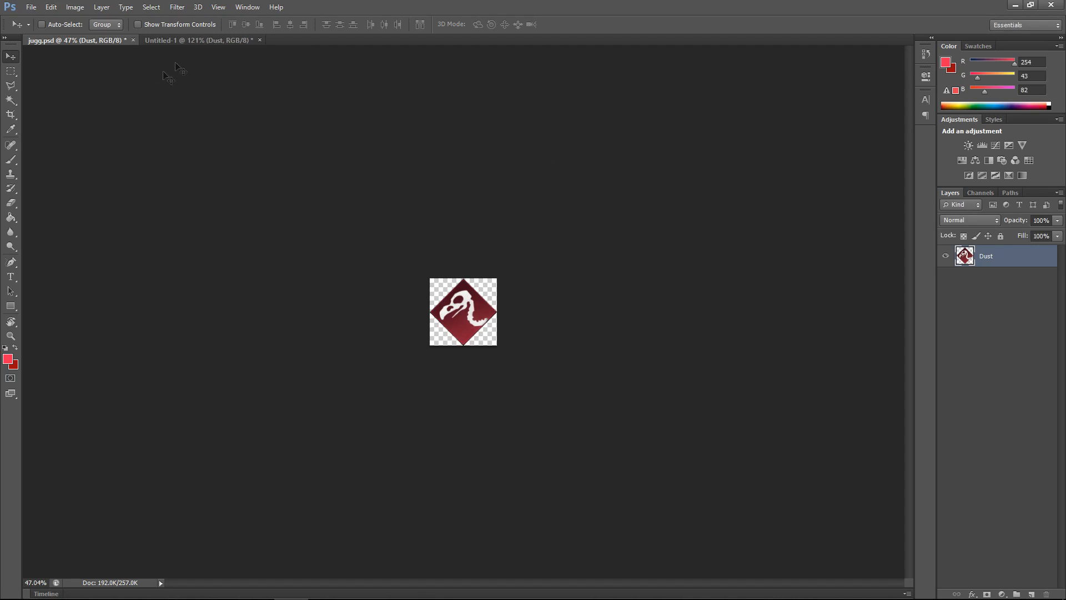
left_click(201, 42)
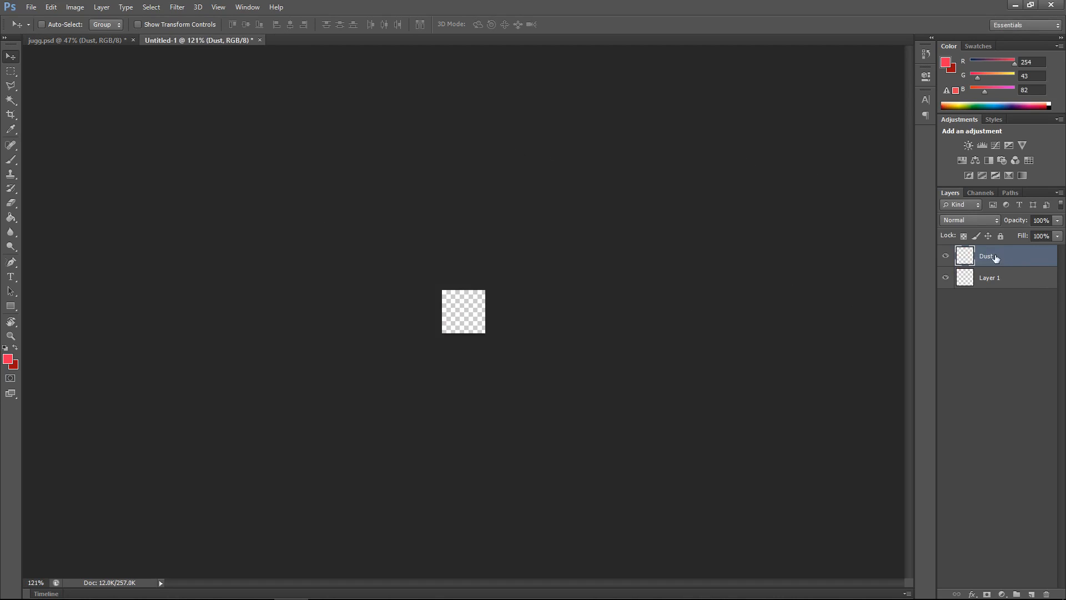
Step: Scale the Dust layer down to 25% with Free Transform so it fits the canvas, and apply it
key("ctrl+t")
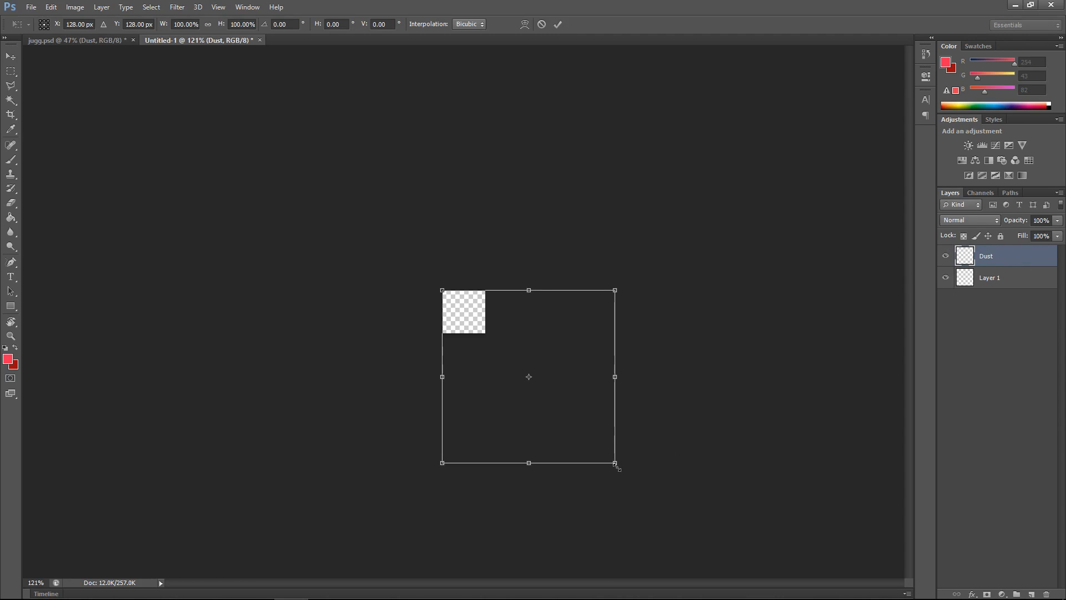
left_click_drag(615, 463, 484, 339)
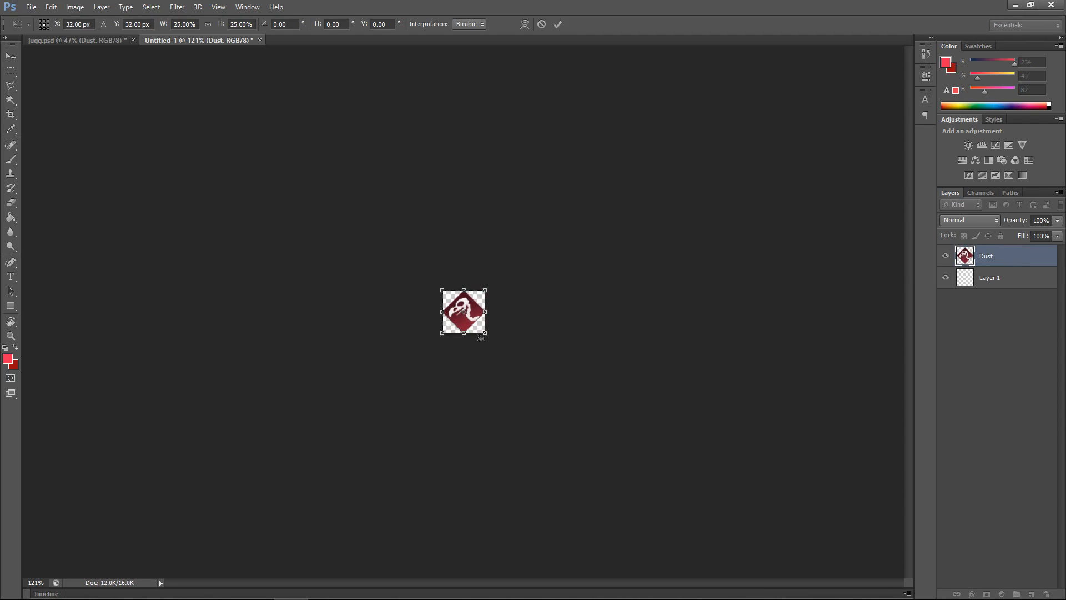
scroll(480, 338, "up", 20)
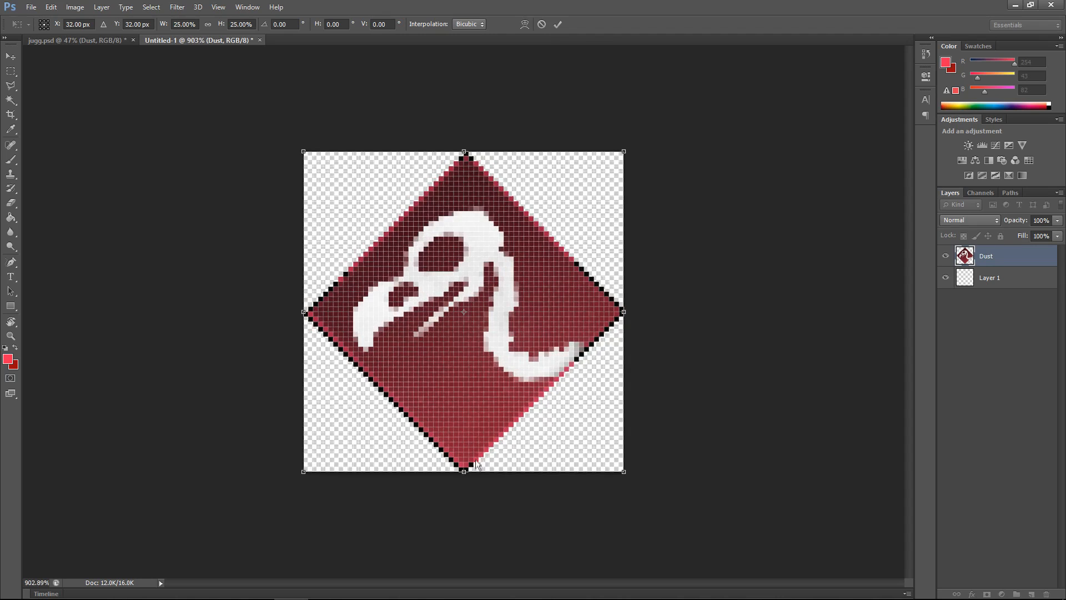
mouse_move(463, 472)
left_mouse_down()
mouse_move(465, 482)
mouse_move(465, 471)
left_mouse_up()
mouse_move(627, 311)
left_mouse_down()
mouse_move(613, 312)
mouse_move(627, 311)
left_mouse_up()
left_click(558, 24)
Step: Zoom in and out to inspect the scaled logo in the small document
scroll(536, 324, "down", 5)
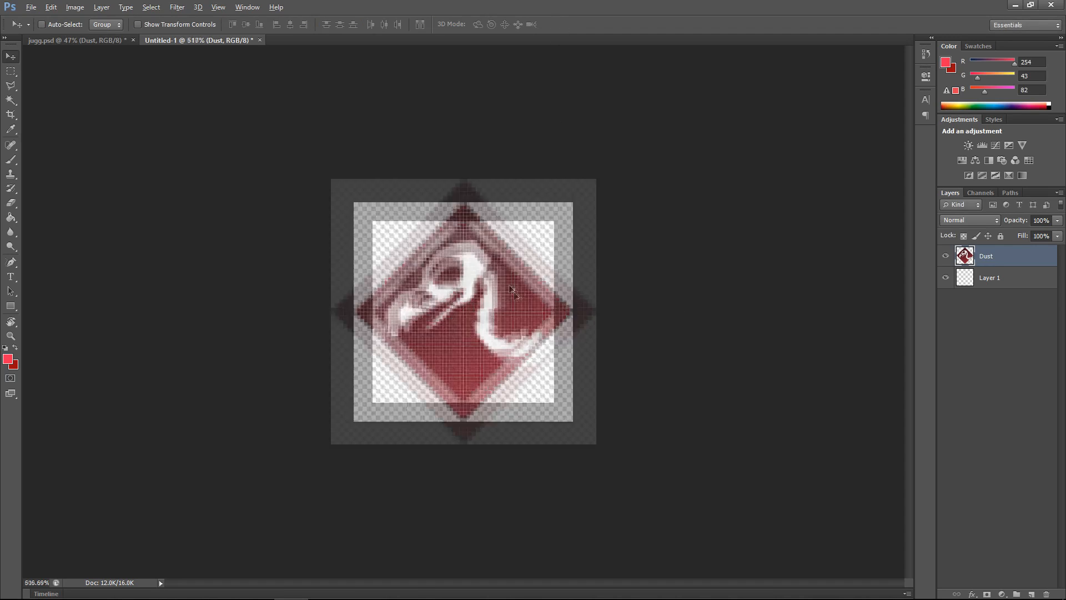
scroll(534, 325, "down", 4)
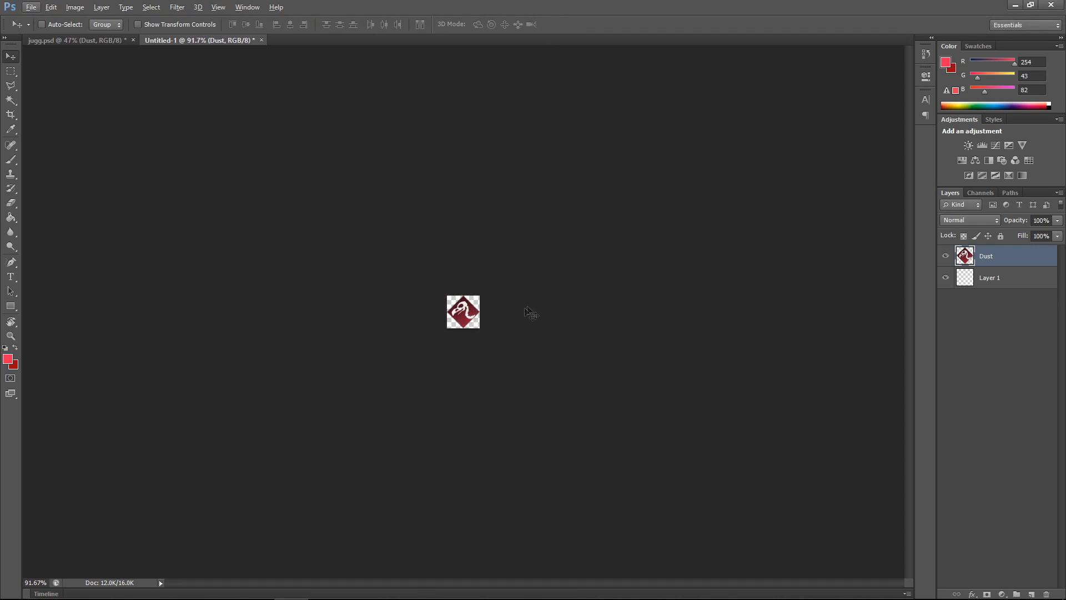
scroll(490, 314, "up", 5)
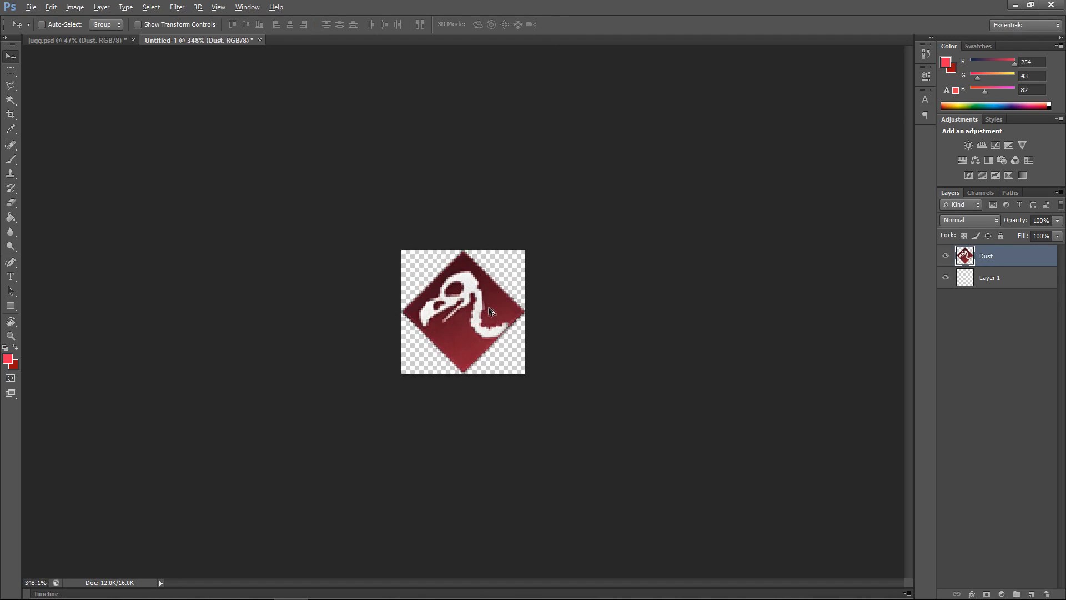
scroll(489, 309, "up", 3)
scroll(488, 306, "down", 2)
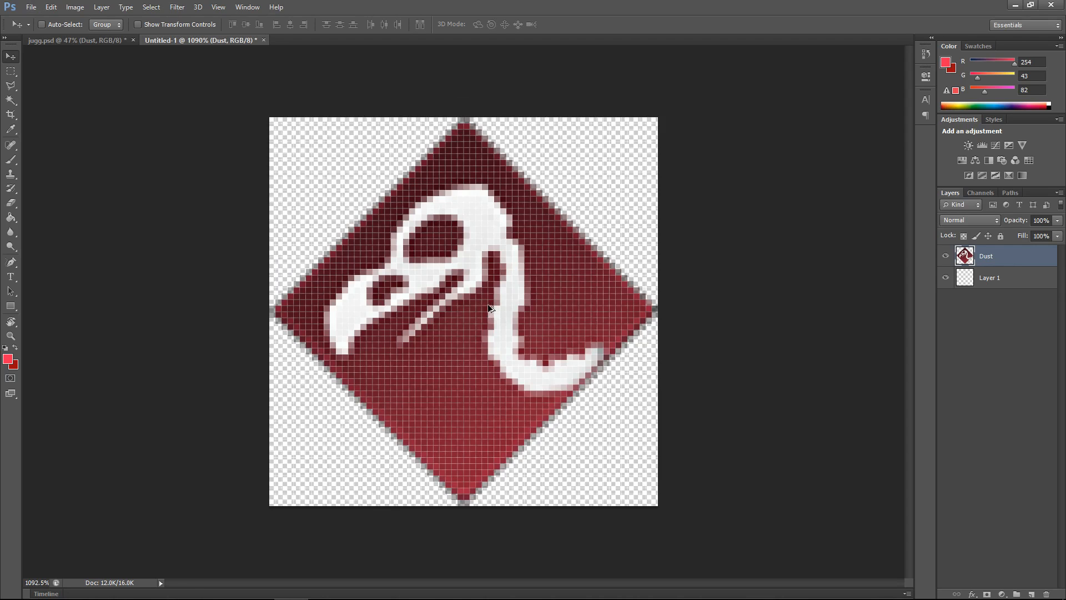
scroll(489, 306, "down", 8)
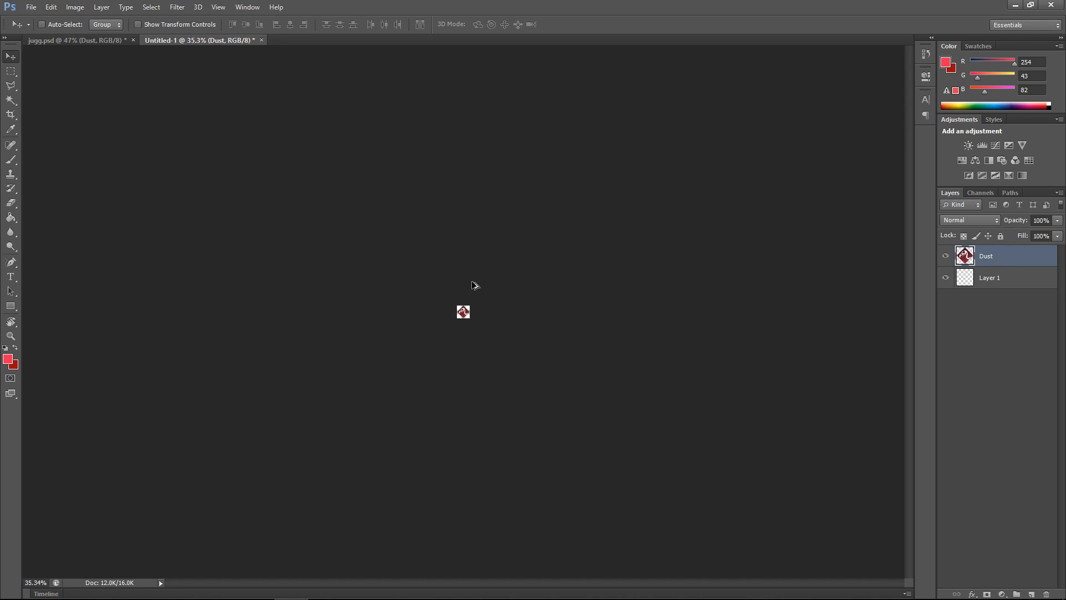
scroll(476, 317, "up", 3)
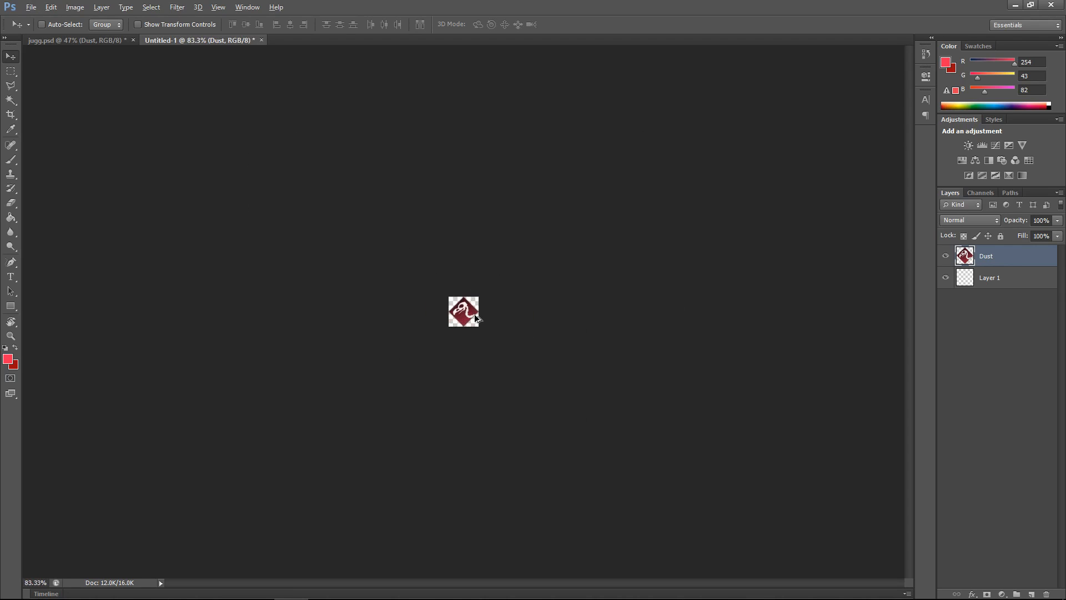
scroll(476, 316, "down", 1)
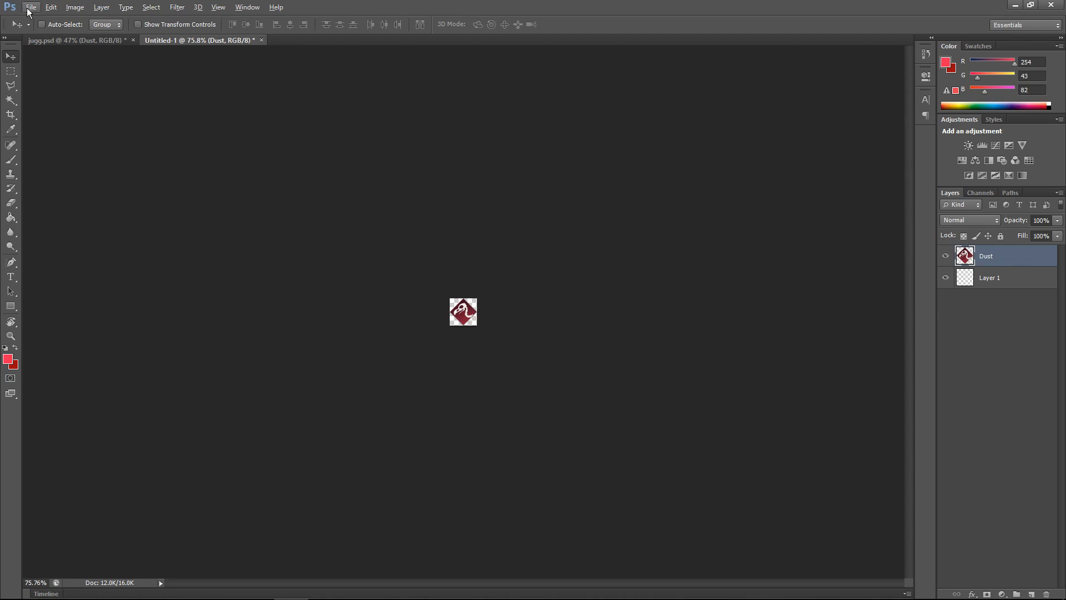
Step: Open Save As for the small document and browse from the Desktop into the Call of Duty Black Ops III folder
left_click(31, 7)
left_click(108, 174)
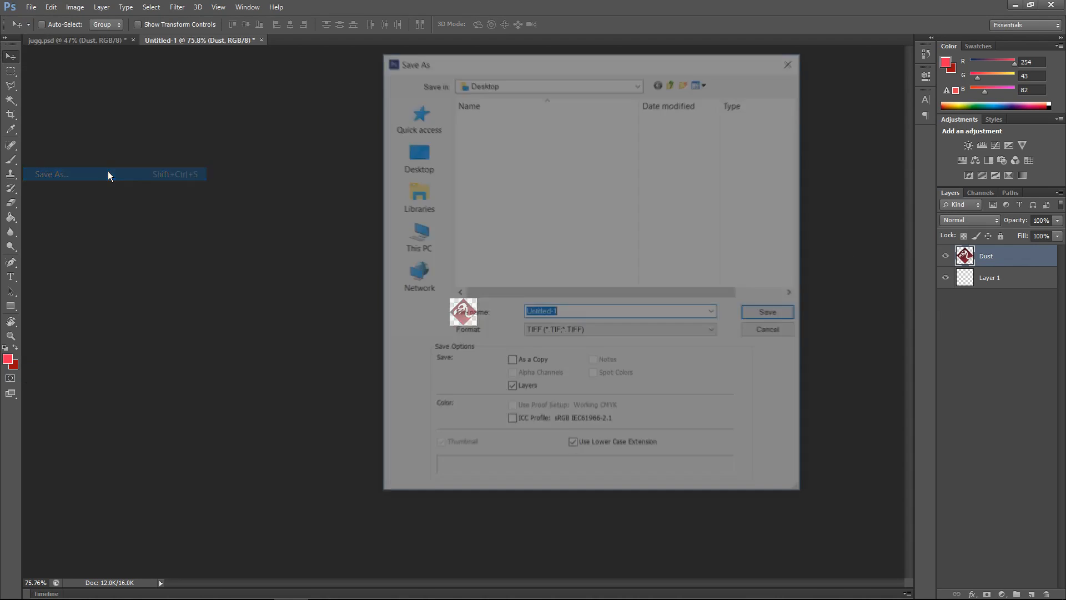
left_click(537, 336)
left_click(537, 335)
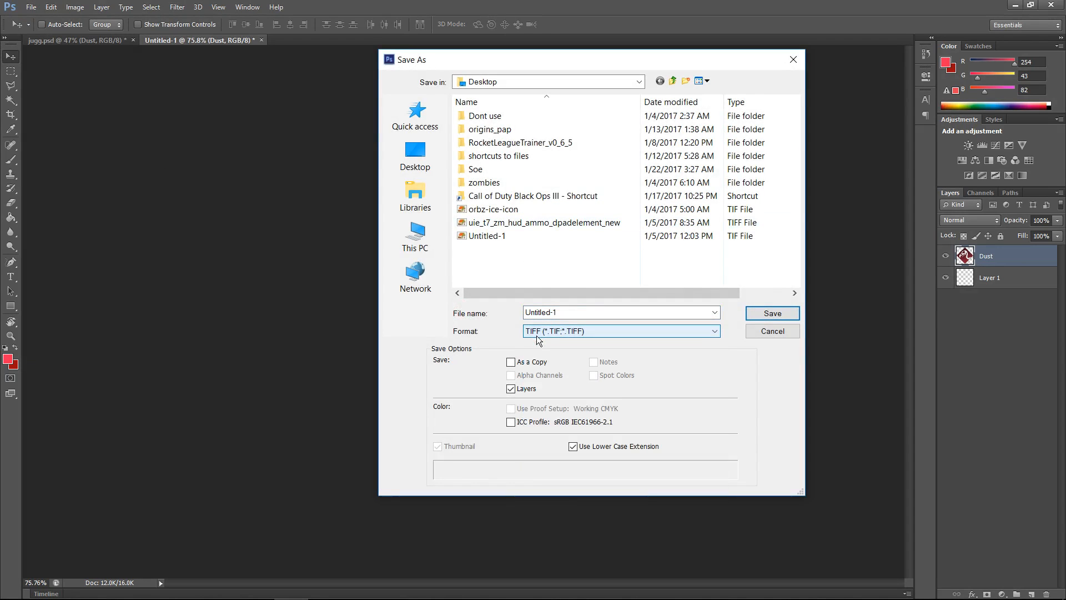
left_click(433, 154)
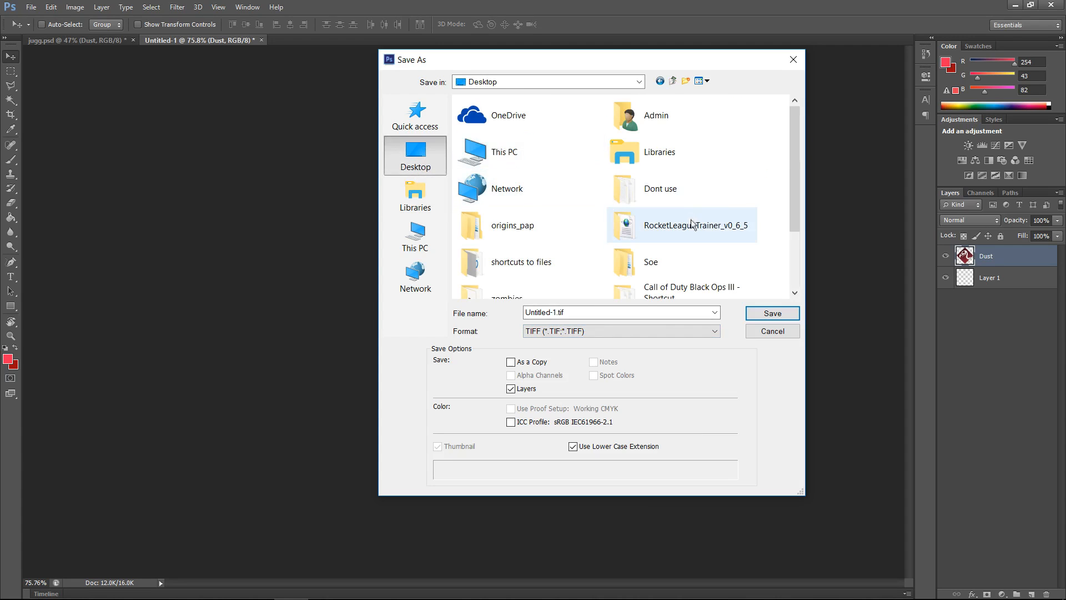
scroll(692, 223, "down", 2)
double_click(685, 211)
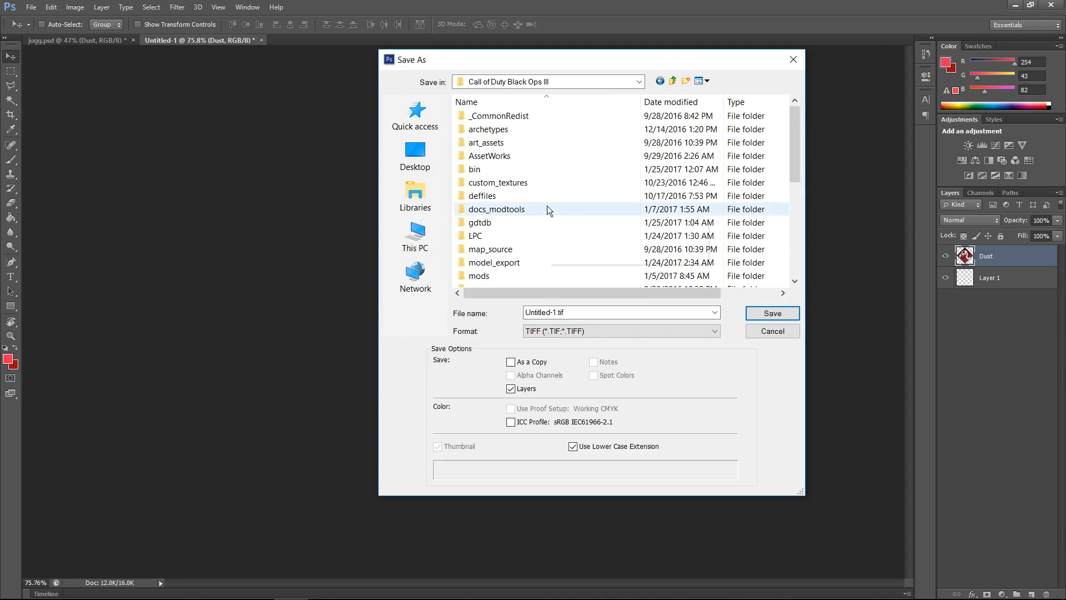
Step: Move the dialog and navigate into the texture_assets\wardog\t7\perk folder
left_click_drag(581, 57, 554, 64)
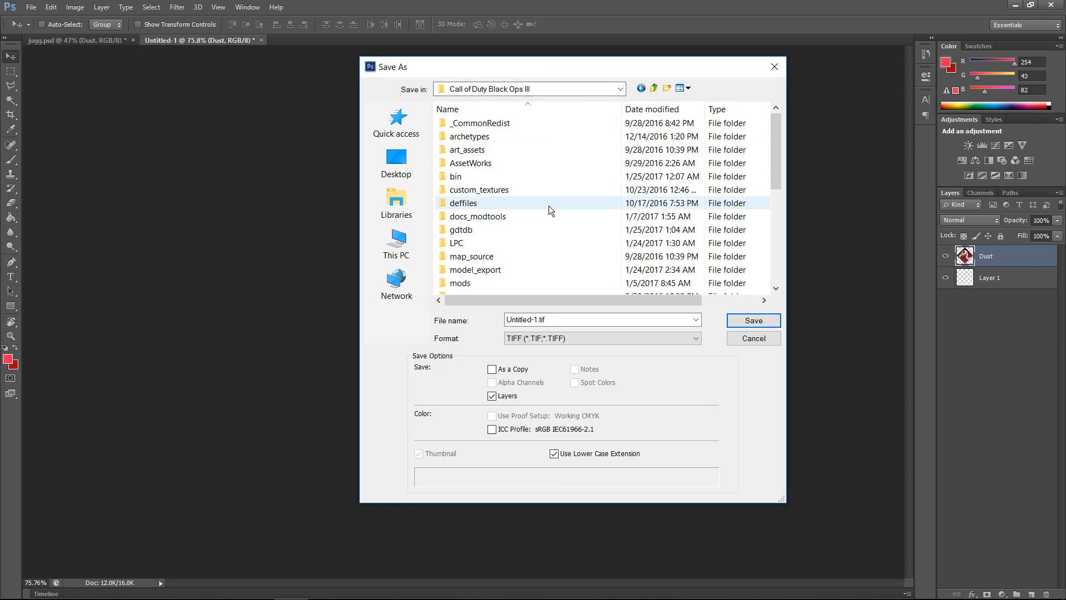
scroll(548, 229, "down", 2)
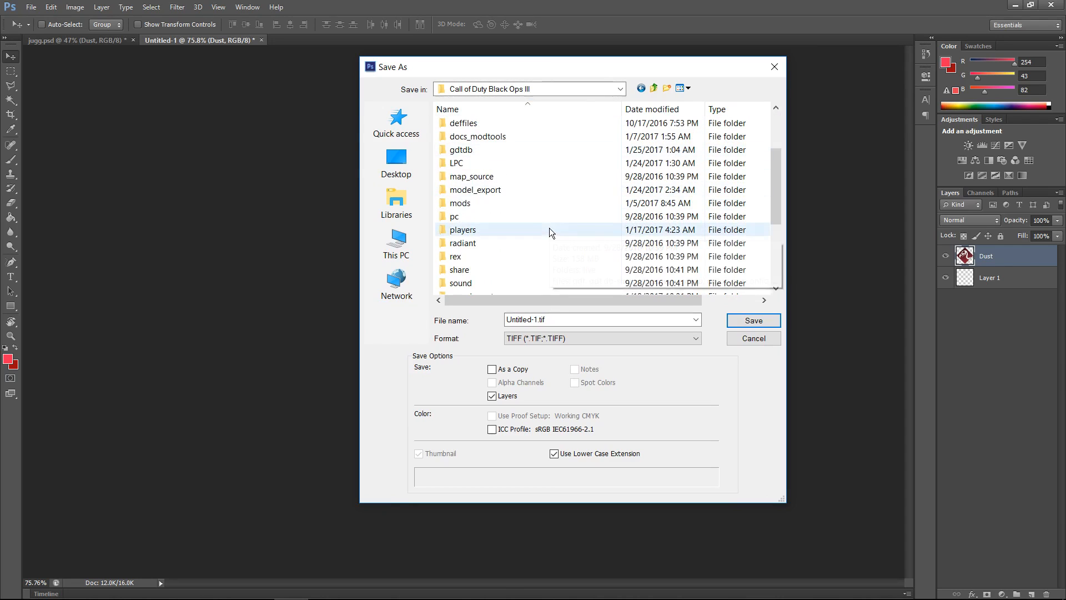
scroll(499, 245, "down", 2)
left_click(479, 257)
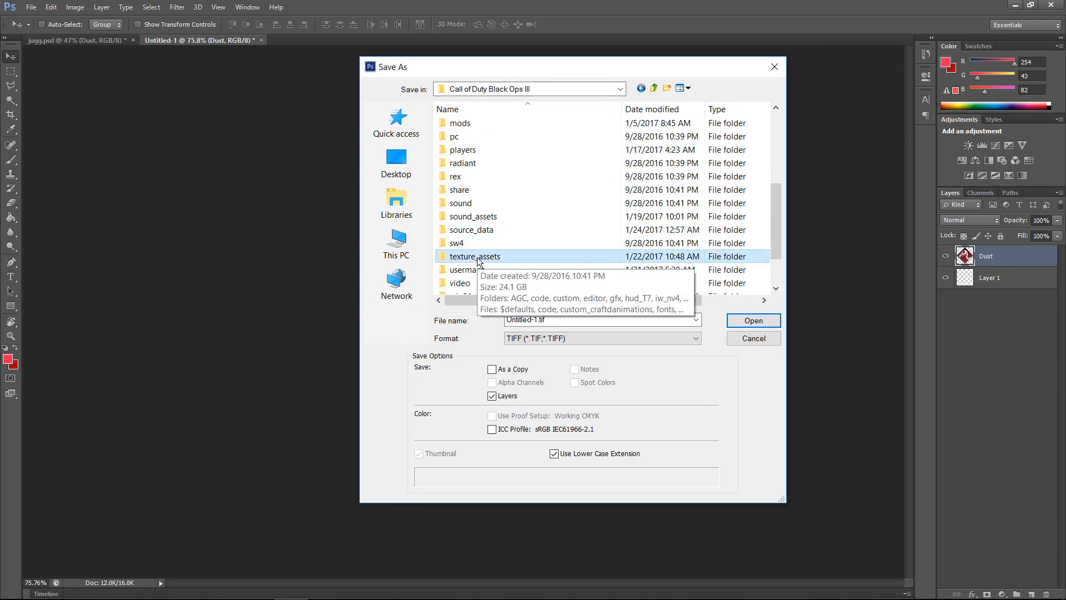
double_click(478, 257)
scroll(500, 222, "down", 3)
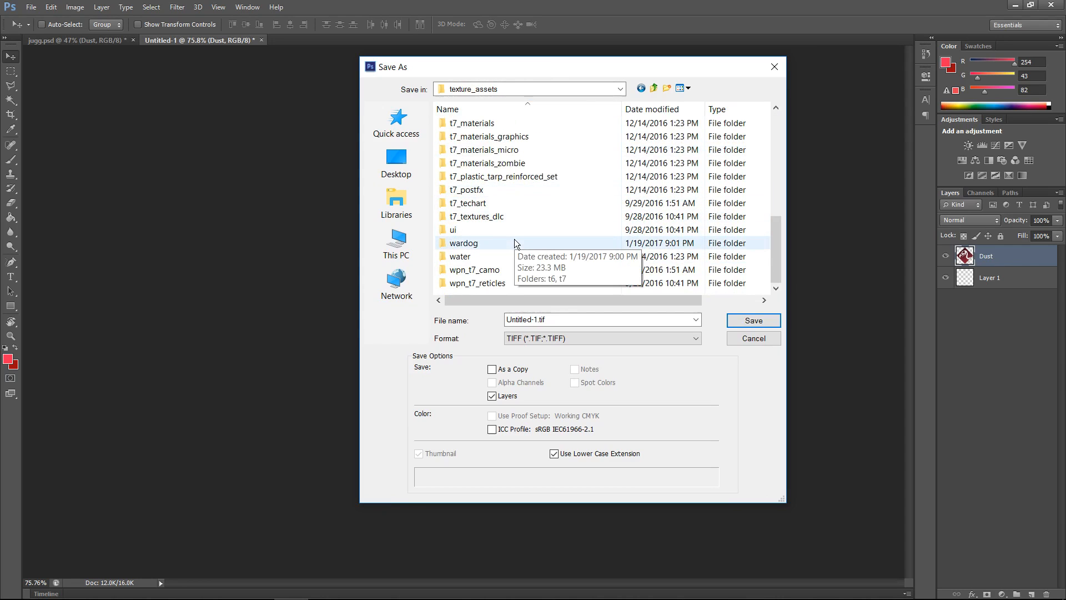
double_click(514, 240)
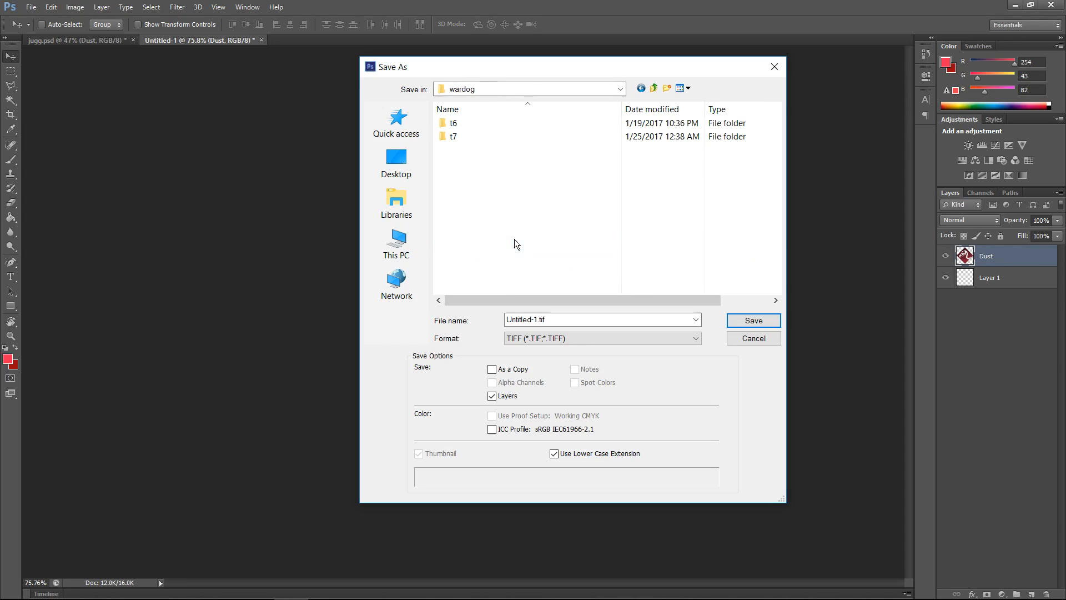
double_click(484, 136)
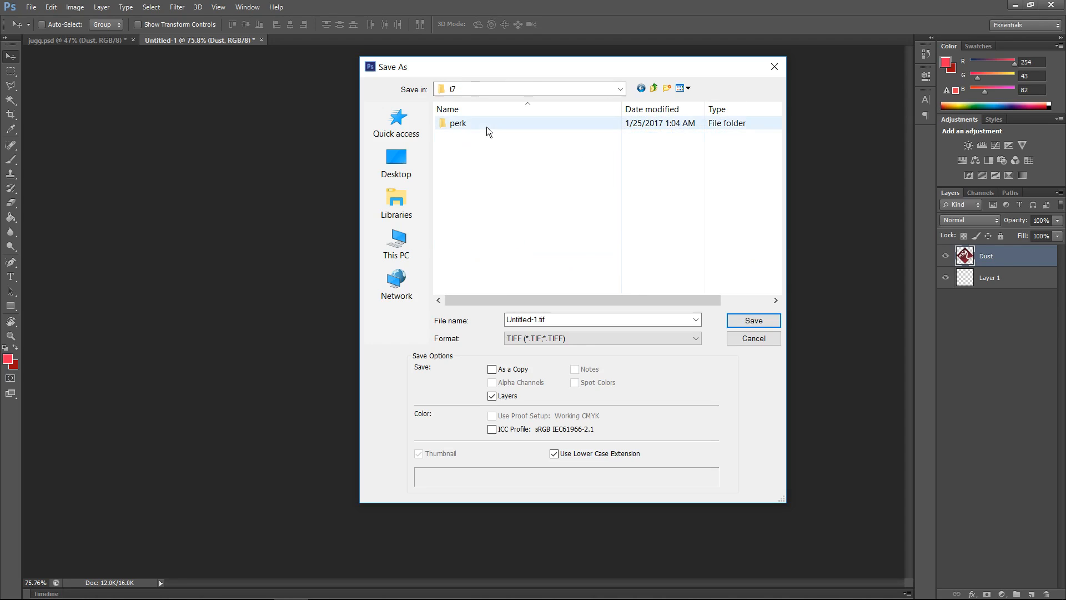
double_click(486, 125)
Step: Browse the existing perk icon files in the folder to compare their names and sizes
left_click(468, 154)
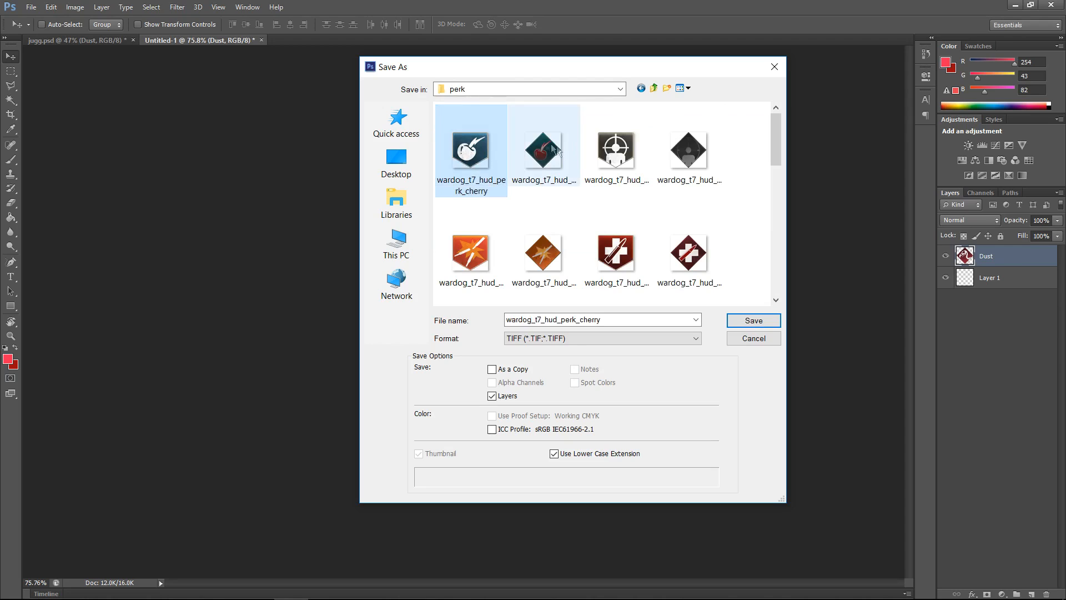
left_click(584, 161)
left_click(494, 166)
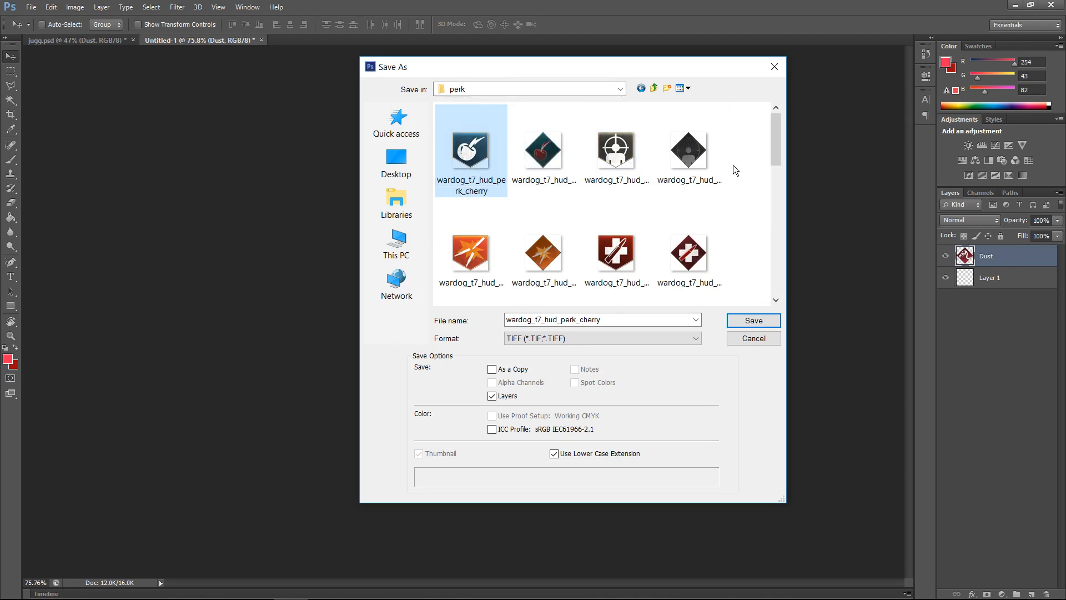
left_click(569, 159)
left_click(706, 162)
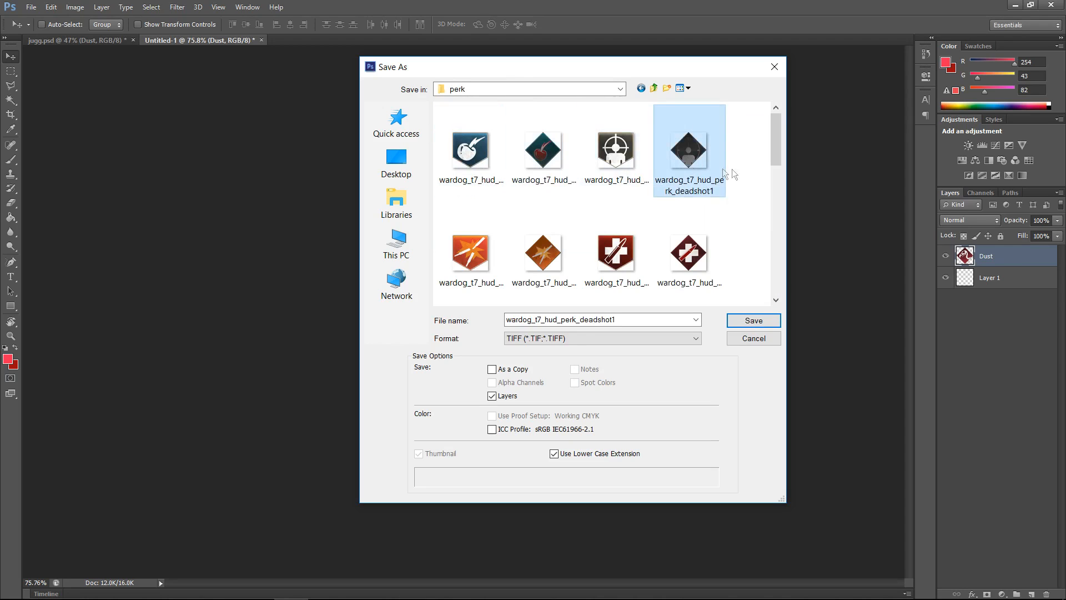
left_click(549, 151)
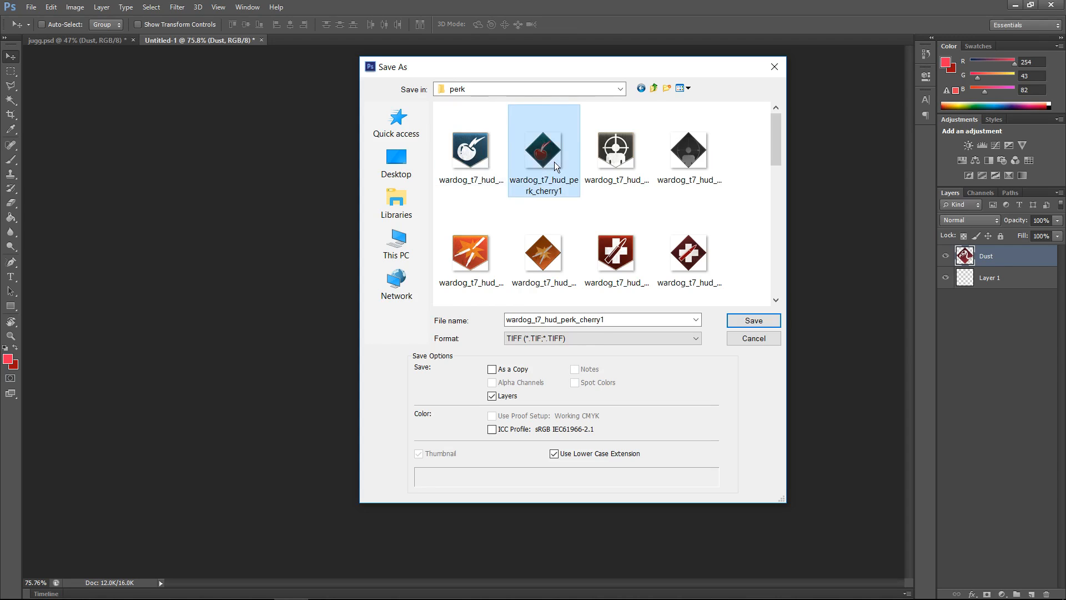
left_click(691, 161)
left_click(549, 260)
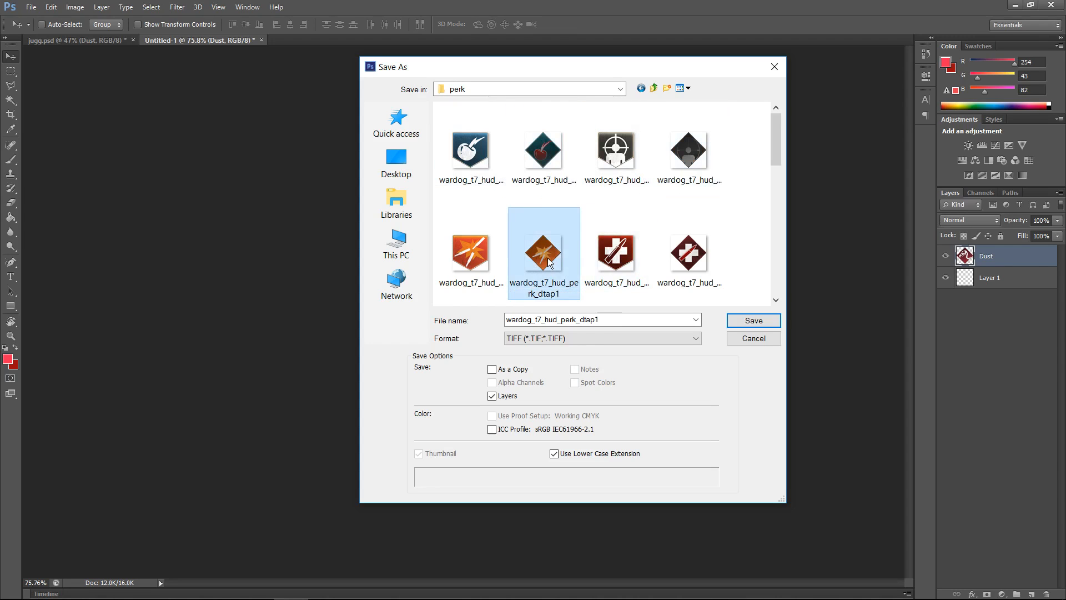
left_click(688, 252)
scroll(688, 252, "down", 1)
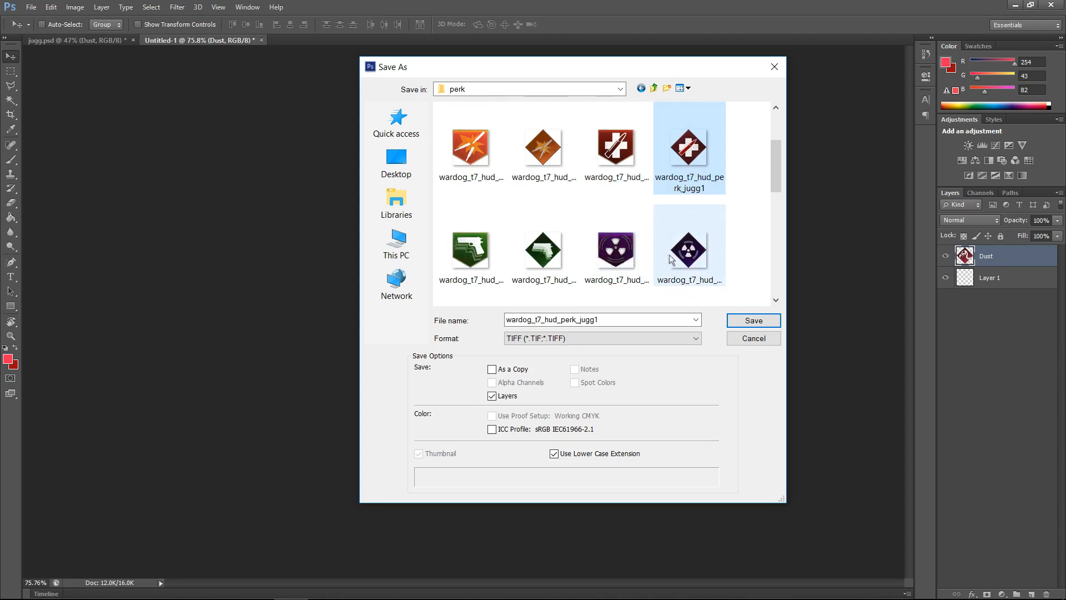
left_click(533, 249)
left_click(697, 251)
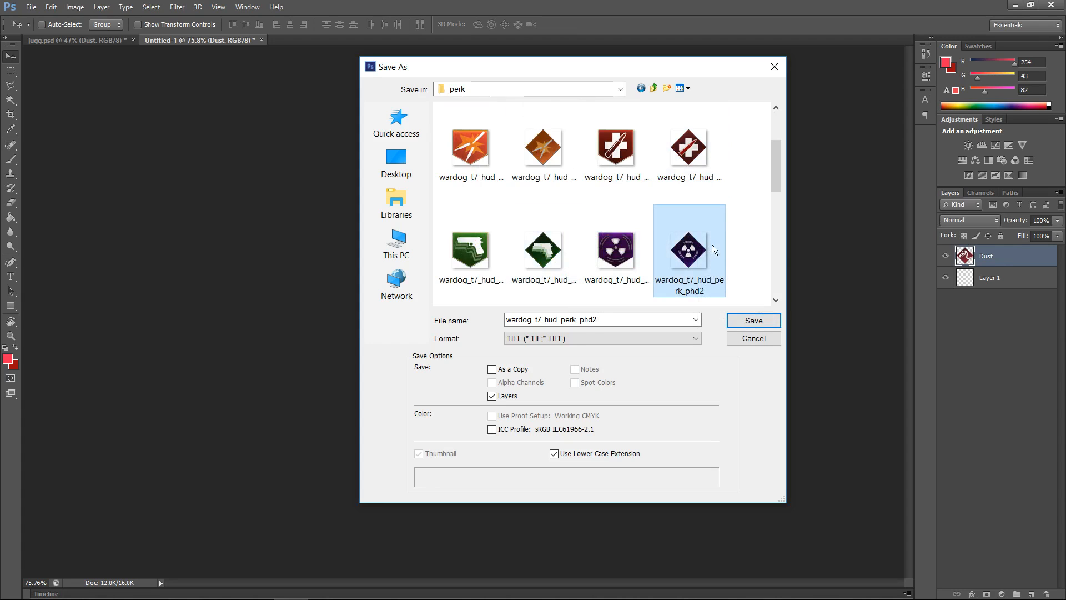
scroll(694, 251, "down", 3)
left_click(546, 151)
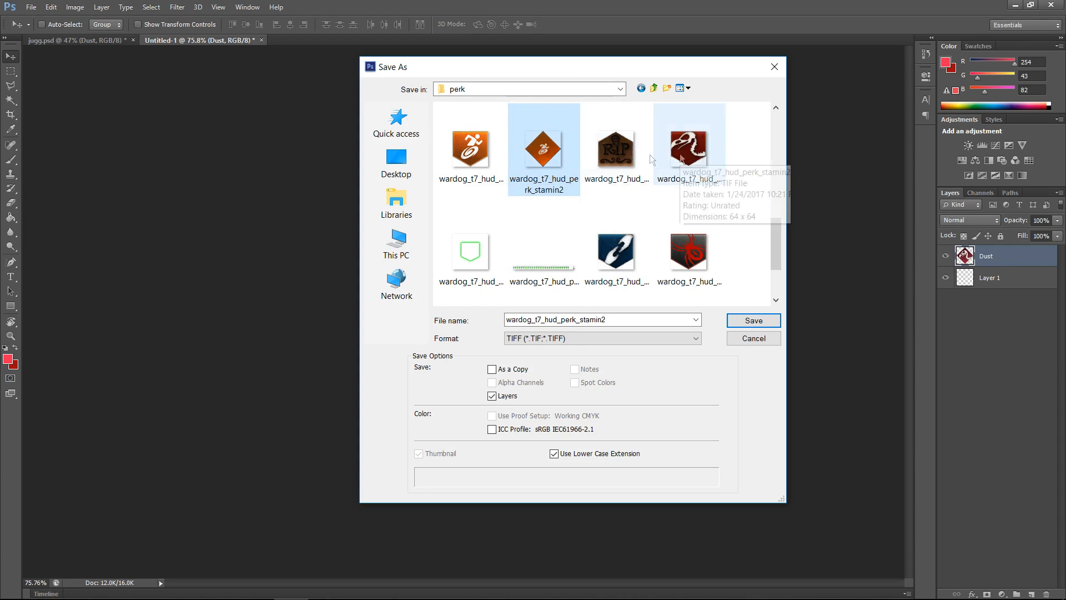
left_click(607, 152)
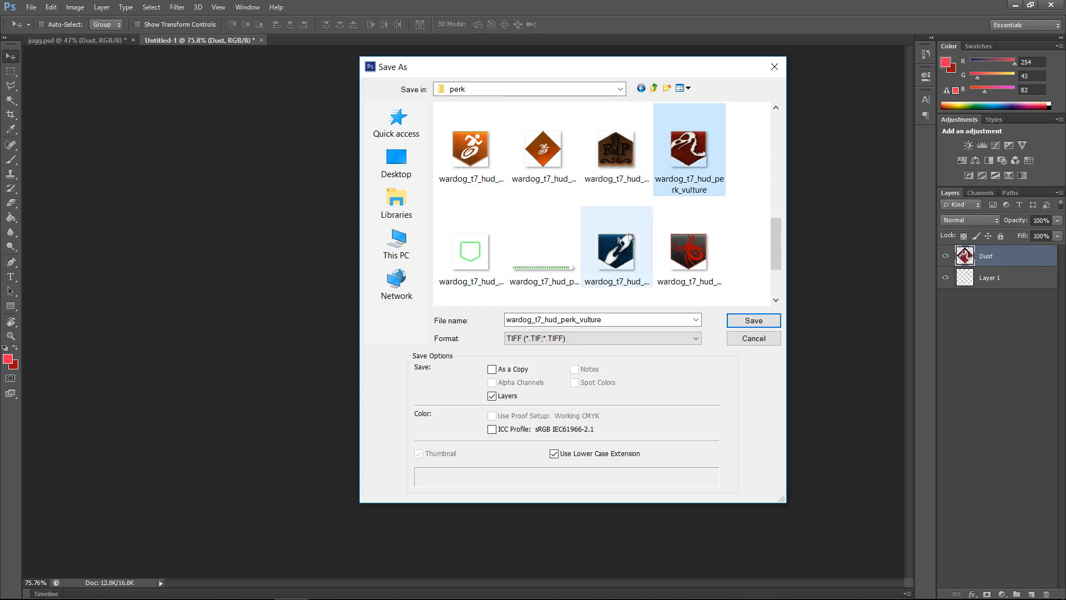
left_click(701, 149)
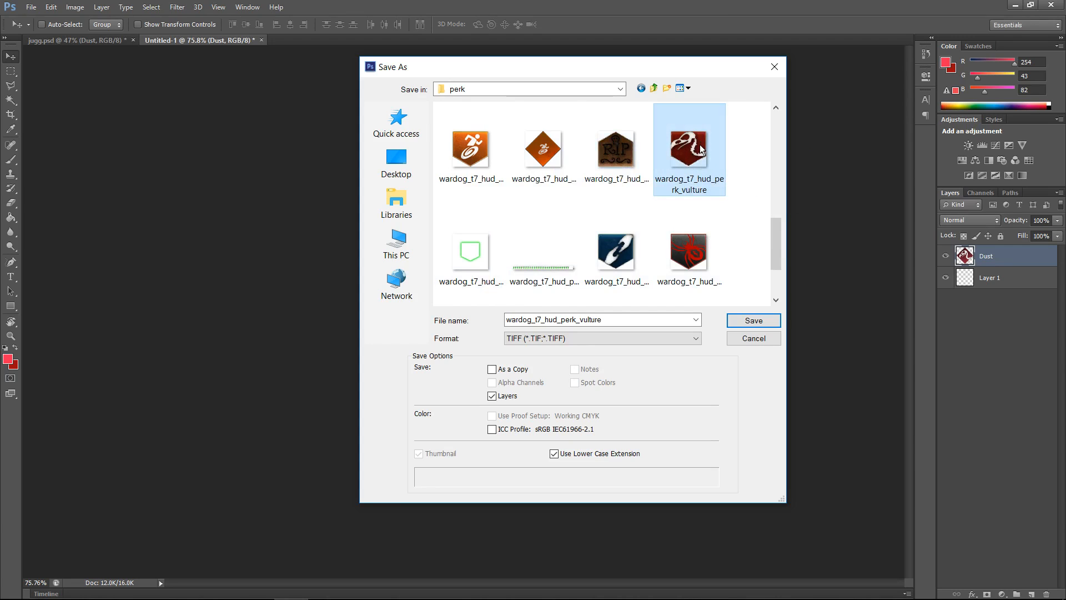
left_click(616, 255)
scroll(616, 255, "down", 1)
left_click(688, 158)
left_click(469, 272)
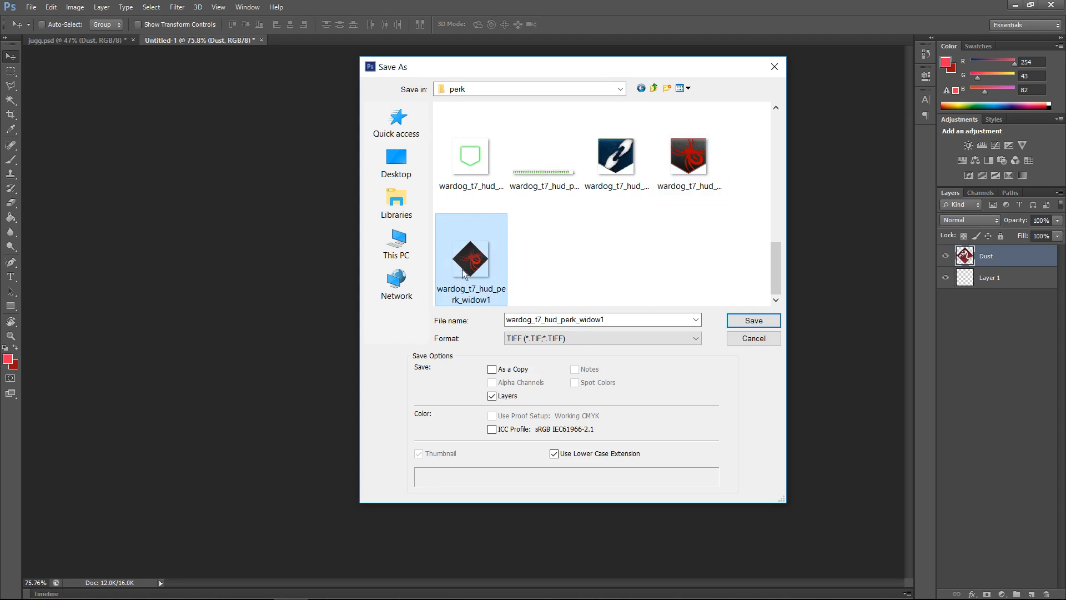
Step: Name the file wardog_t7_hud_perk_vulture1, keep the TIFF format, and save it
scroll(641, 262, "up", 2)
left_click(698, 205)
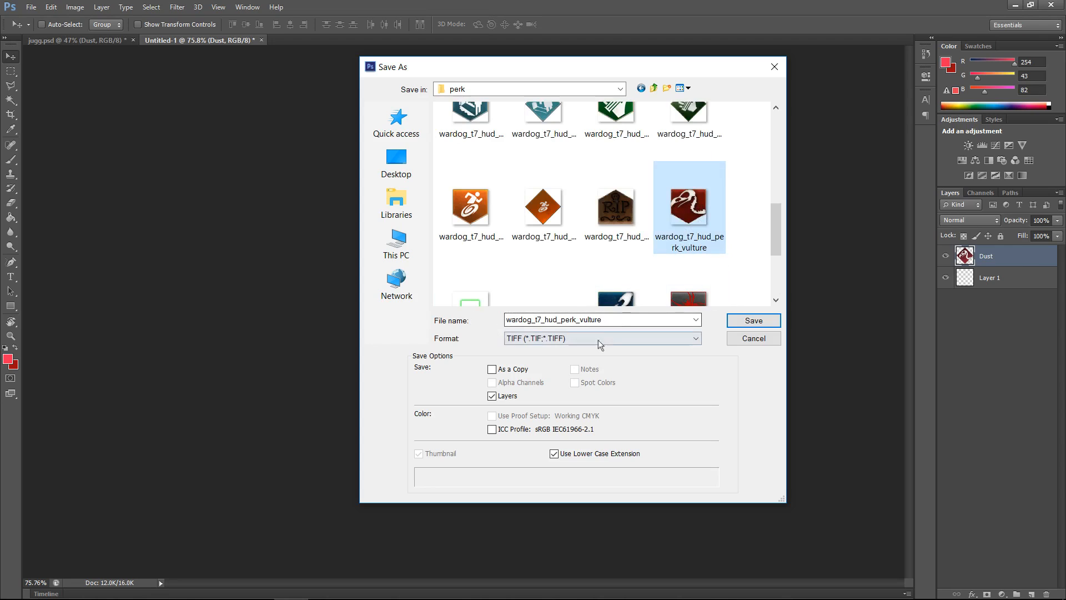
left_click(616, 319)
left_click(608, 320)
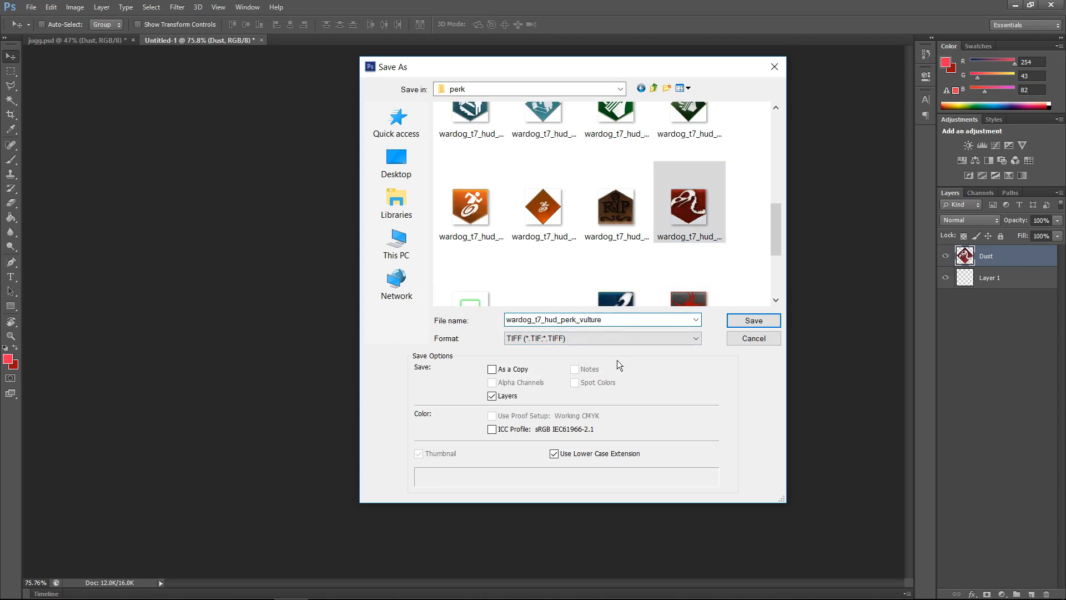
type("1")
left_click(509, 341)
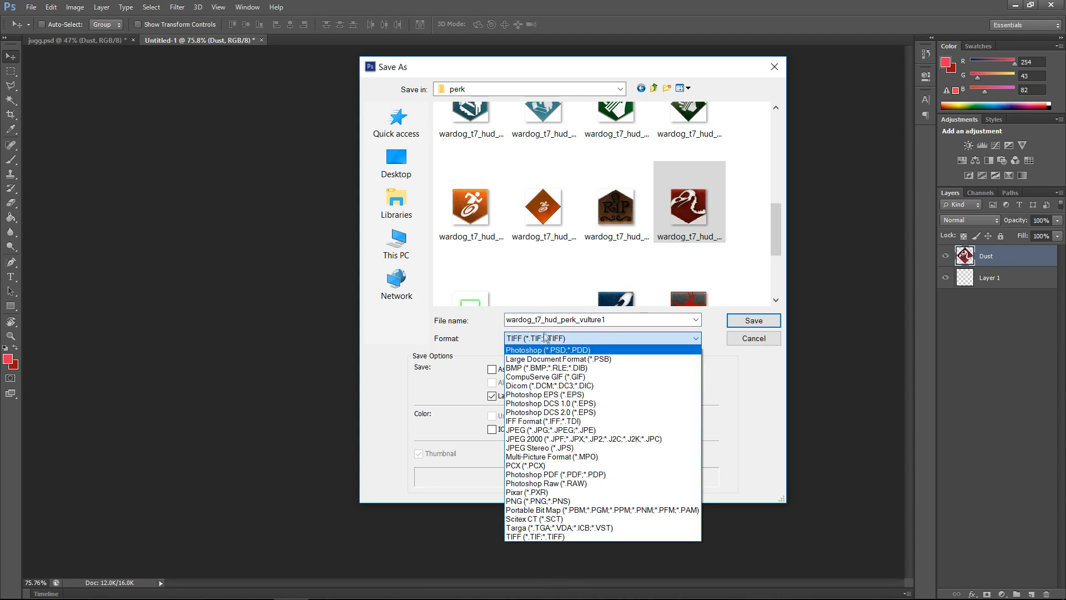
left_click(566, 337)
left_click(753, 324)
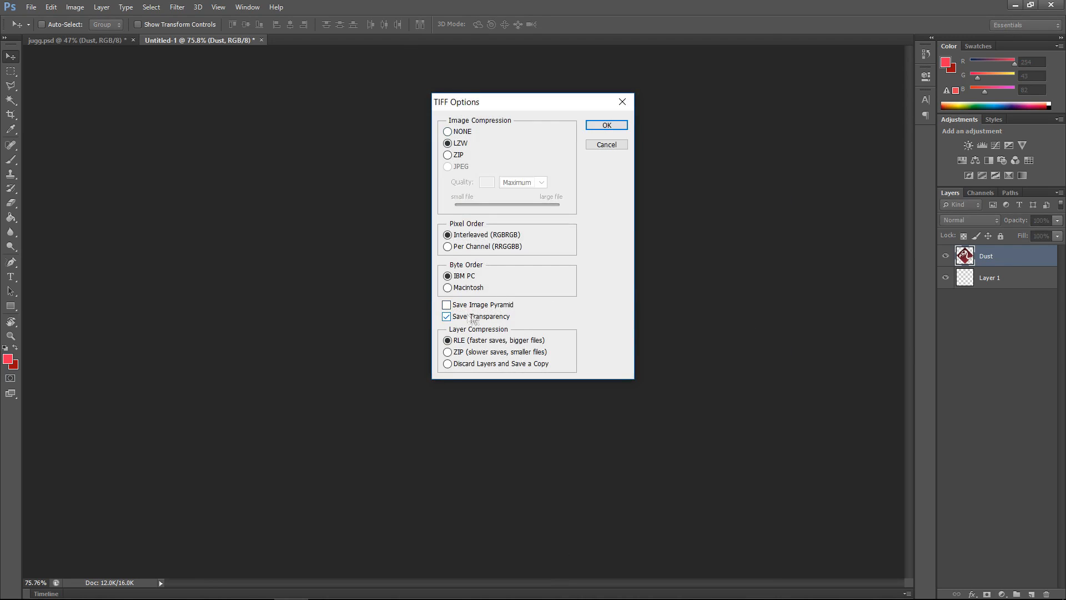
Step: Keep Save Transparency on with LZW compression and confirm the TIFF options and layer notice
left_click(446, 317)
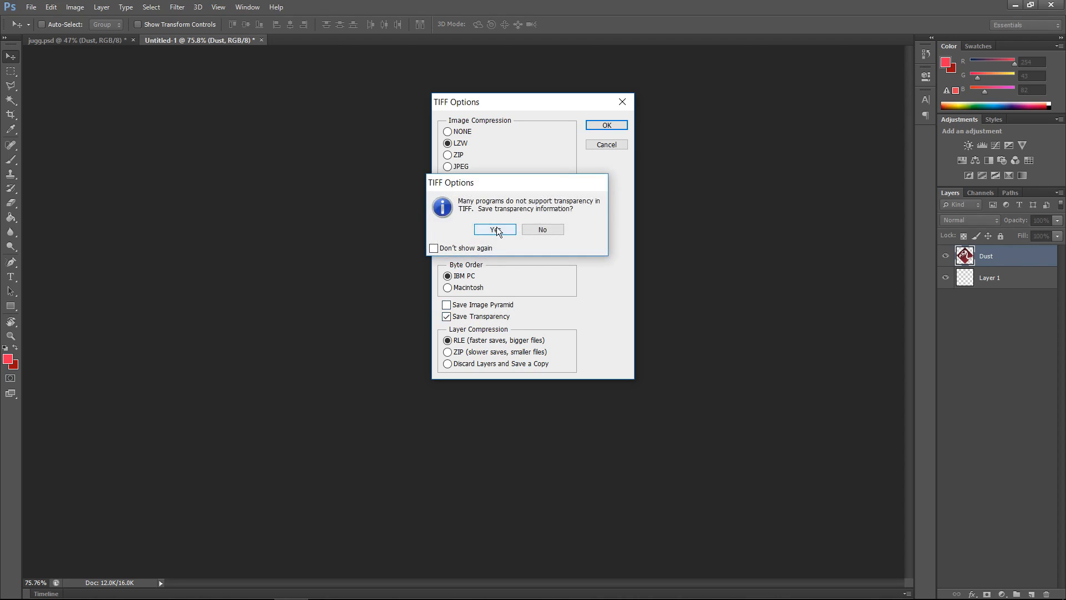
left_click(495, 229)
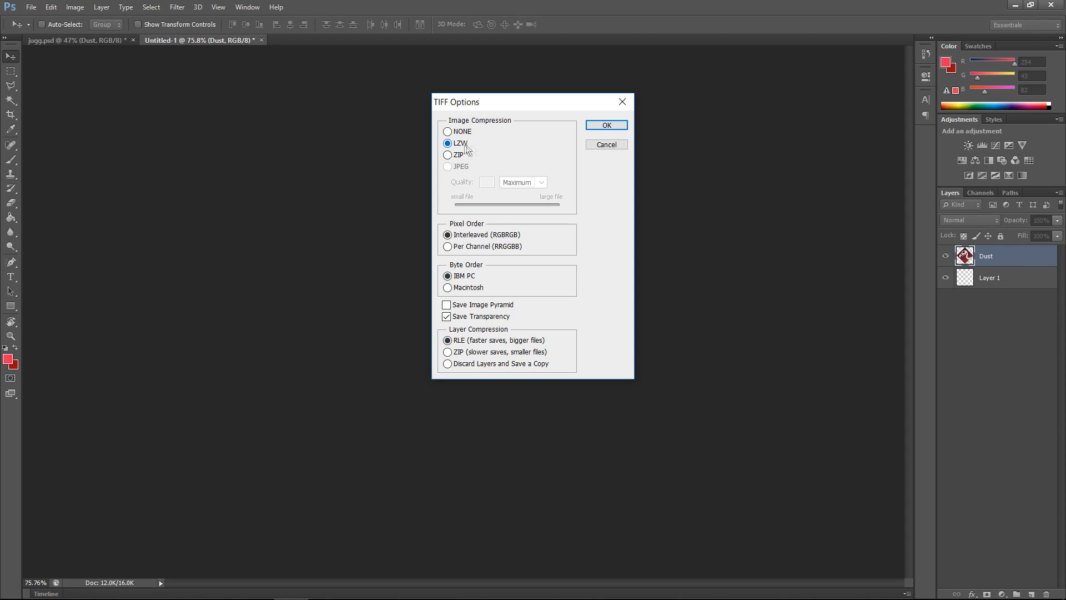
left_click(612, 127)
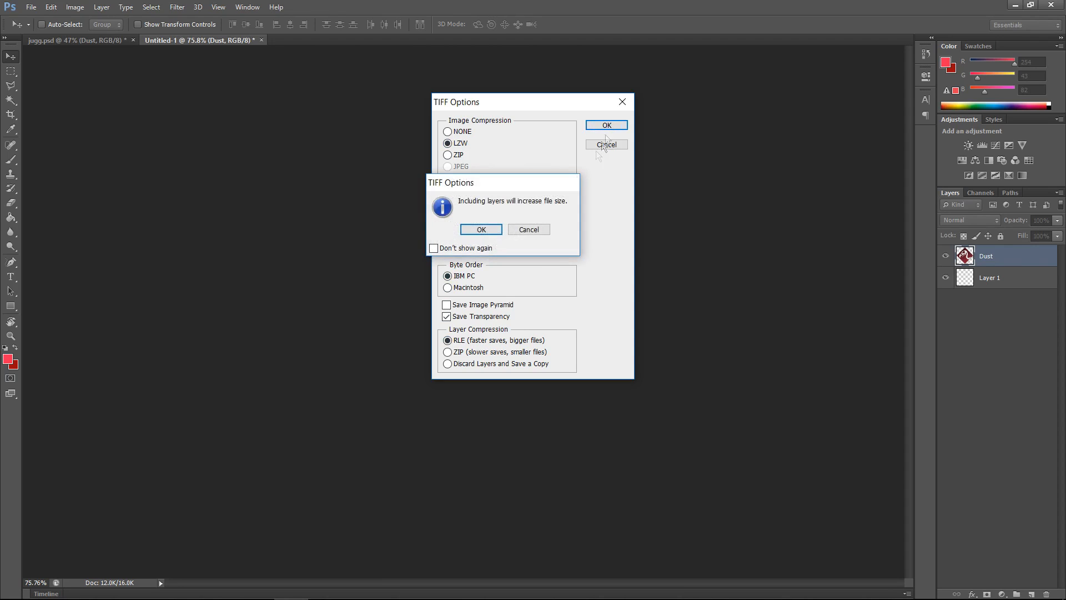
left_click(480, 229)
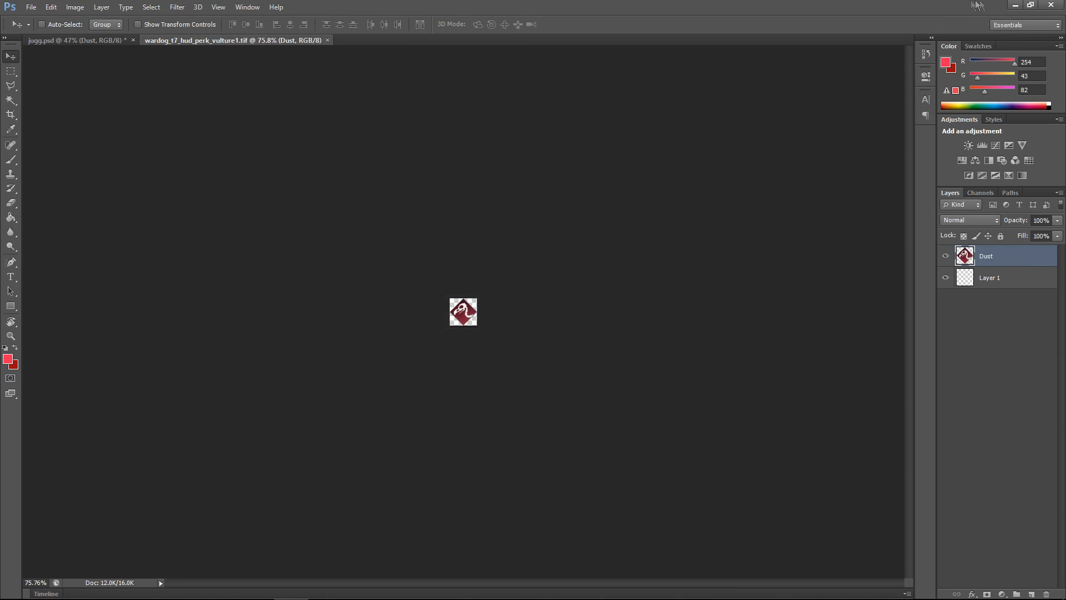
Step: Minimize Photoshop and switch to the Black Ops III Mod Tools Asset Property Editor
left_click(1014, 6)
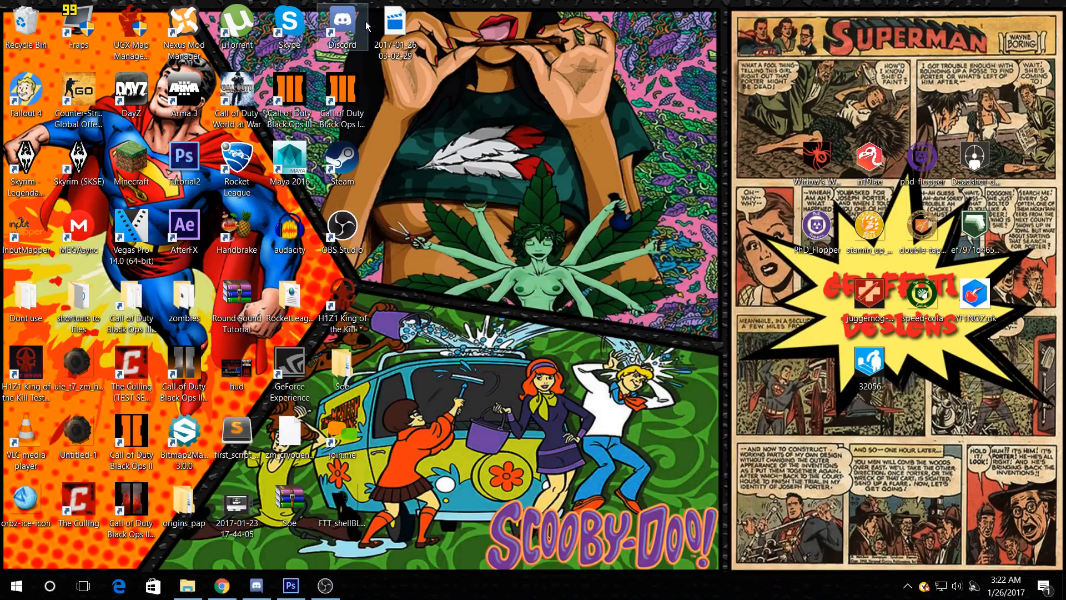
left_click(349, 105)
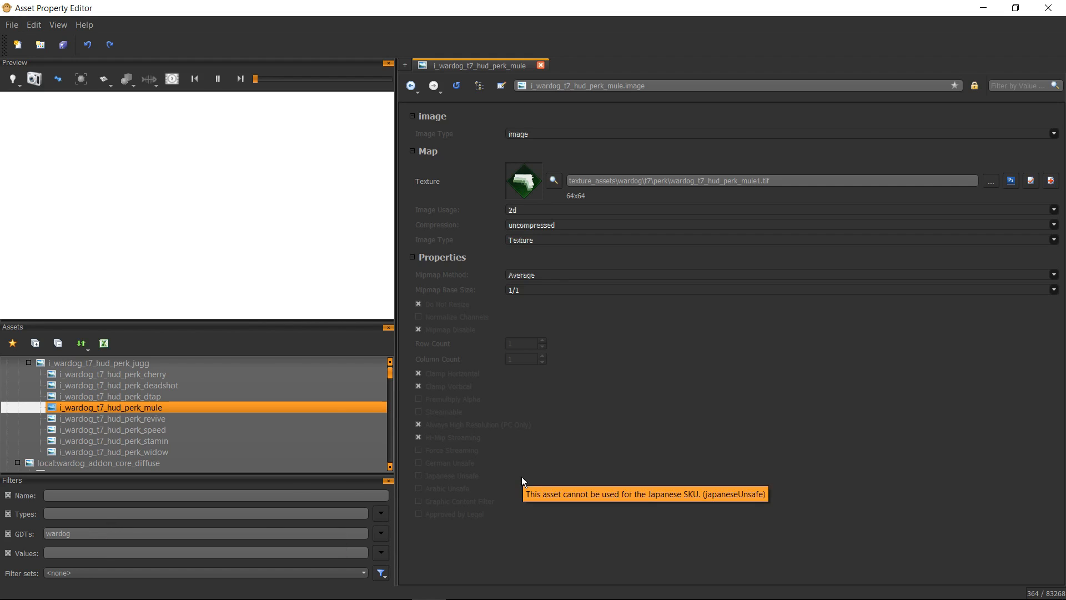
left_click(107, 429, "ctrl")
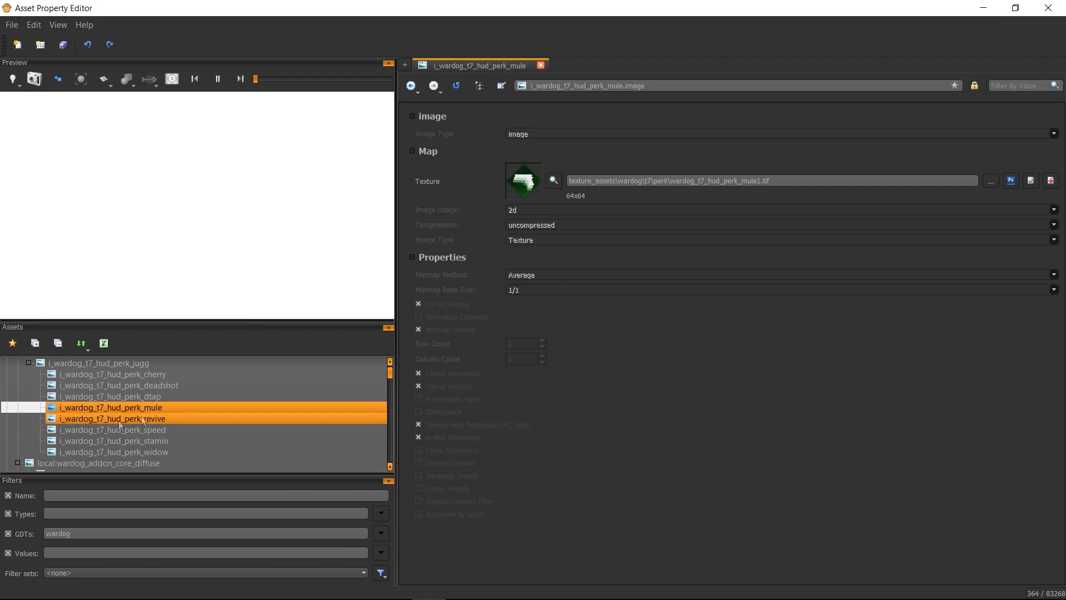
Step: Filter assets by the GDT name vult and open the i_wardog_t7_hud_perk_vulture image asset
left_click(82, 532)
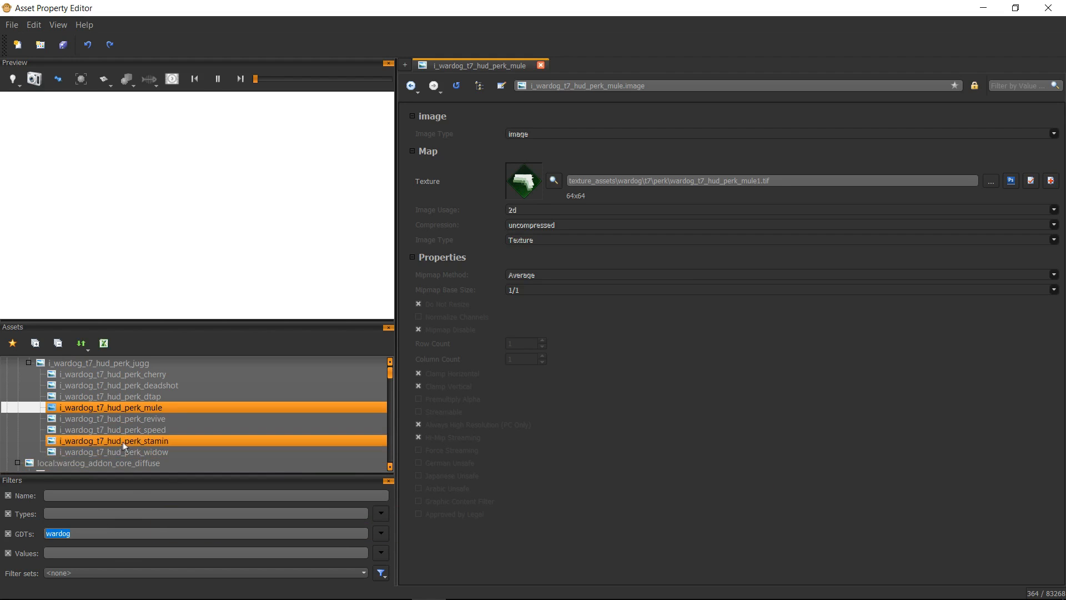
type("ward")
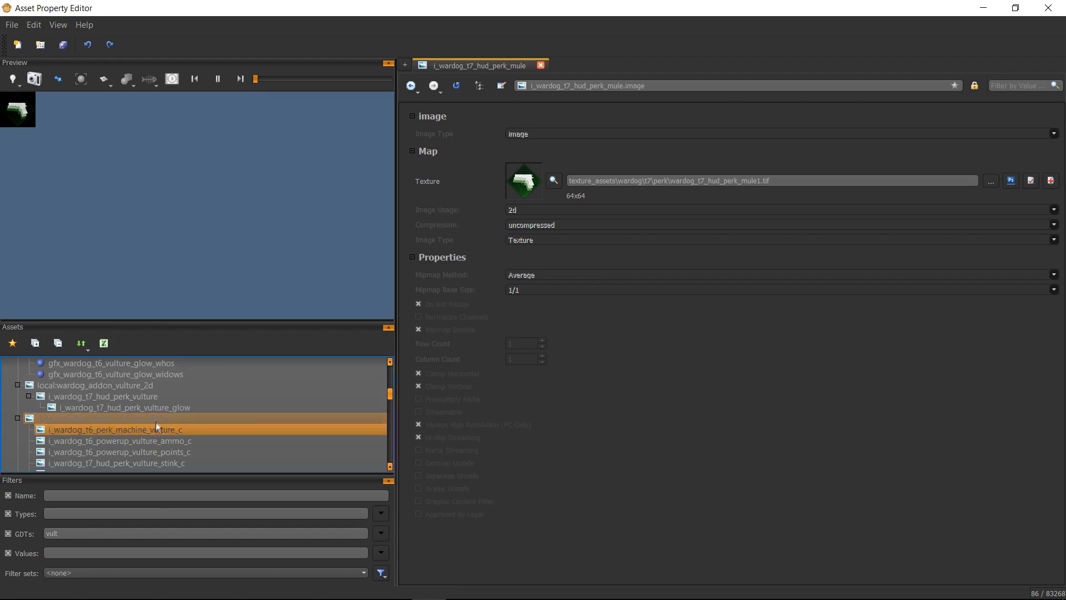
left_click(158, 396)
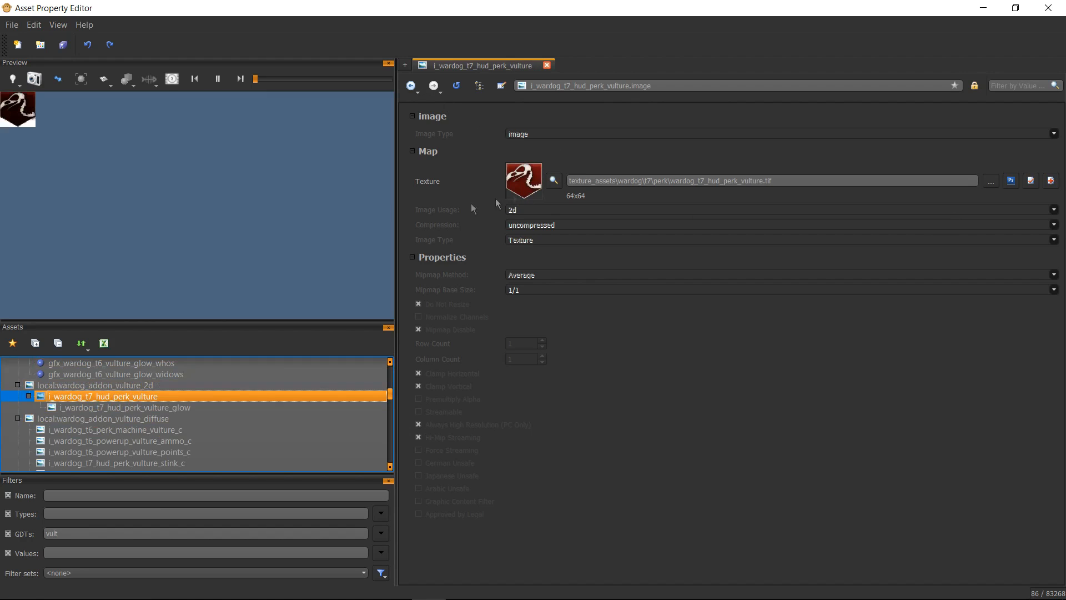
left_click(107, 387)
right_click(107, 387)
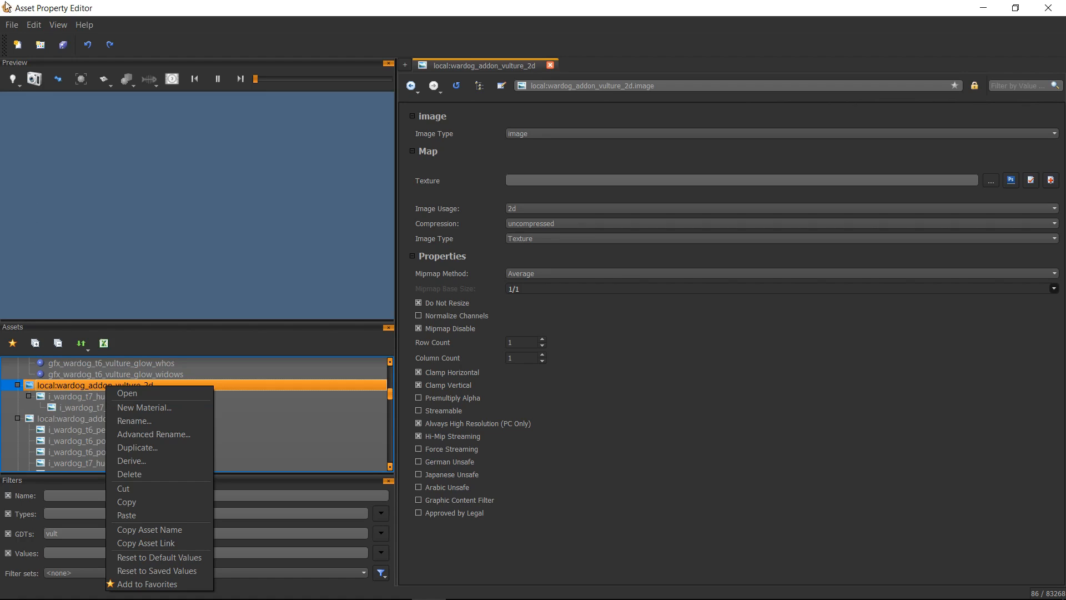
left_click(11, 25)
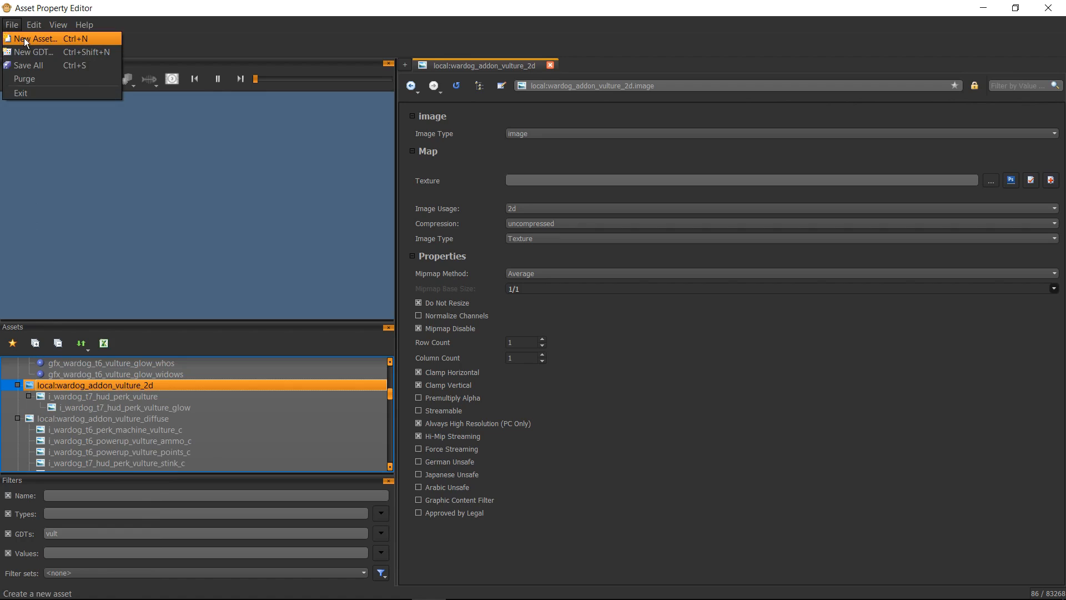
right_click(131, 381)
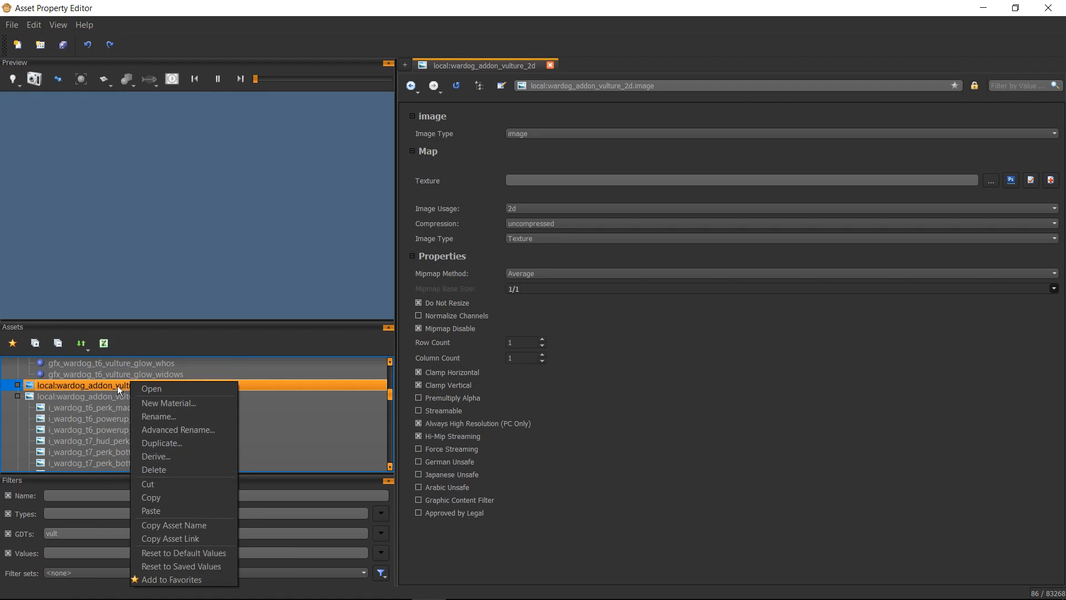
left_click(117, 386)
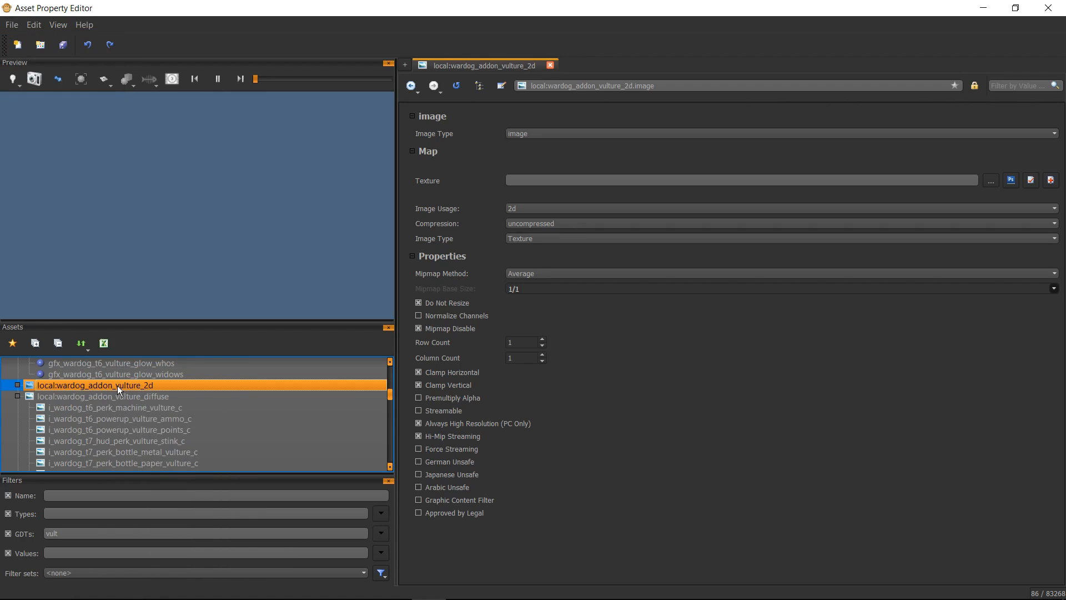
right_click(117, 385)
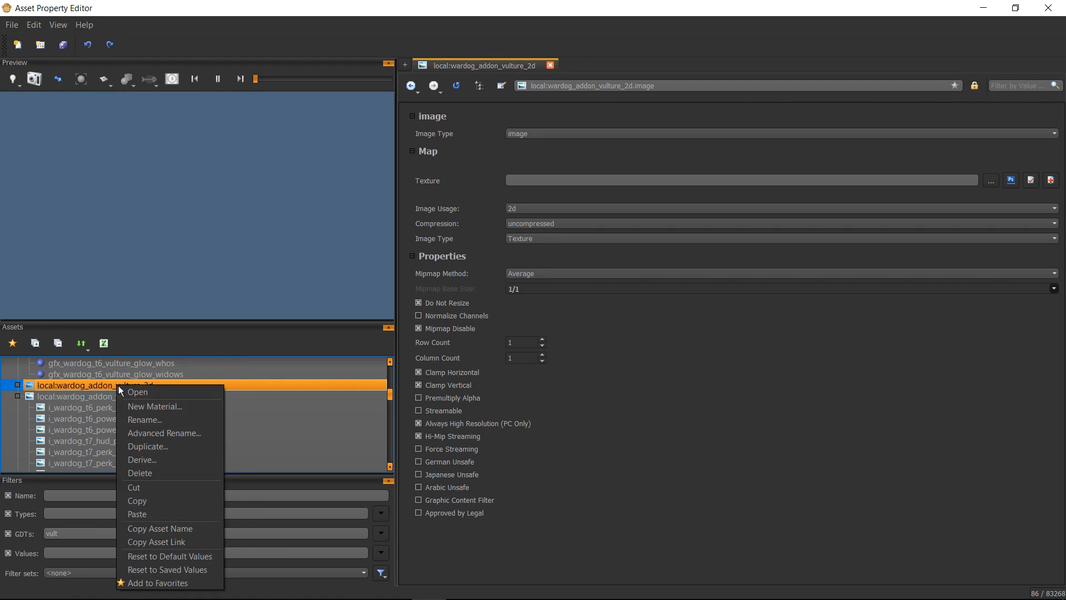
left_click(19, 387)
left_click(20, 385)
left_click(148, 409)
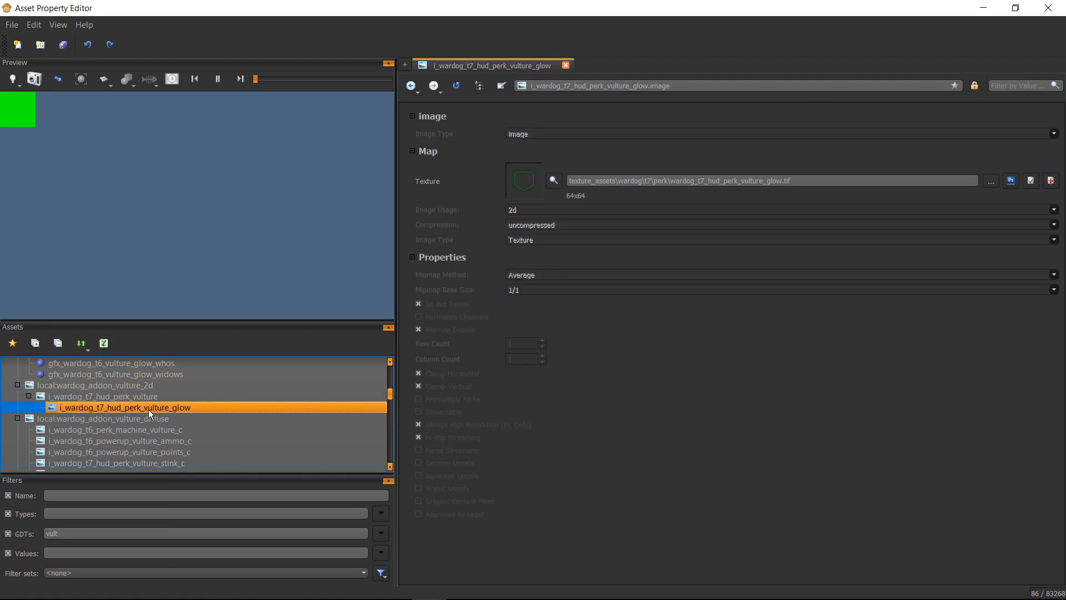
left_click(156, 385)
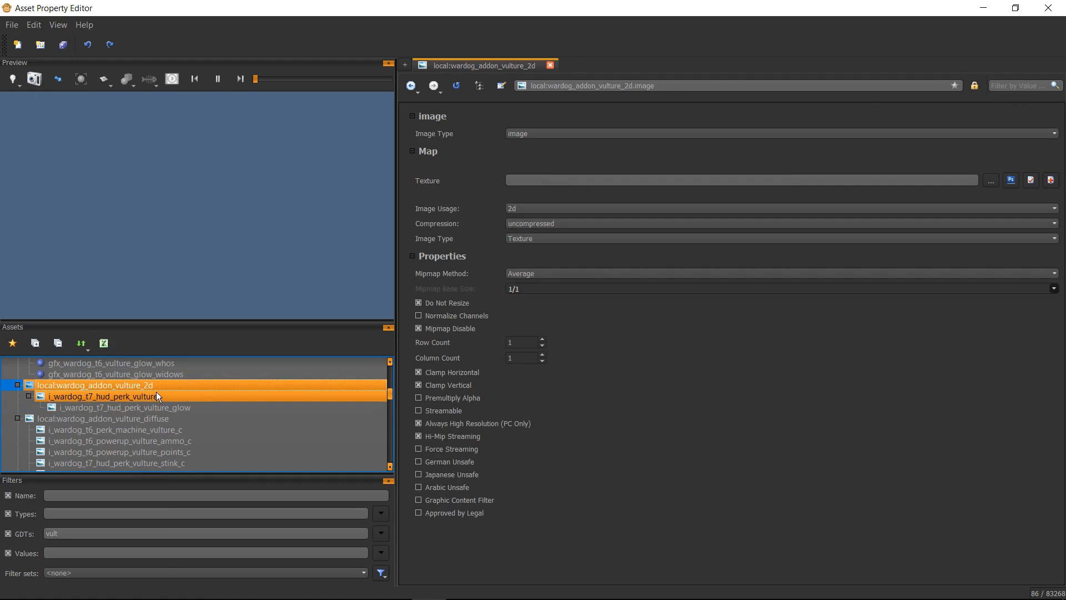
Step: Set the i_wardog_t7_hud_perk_vulture image's texture to the wardog_t7_hud_perk_vulture1 TIFF file
left_click(148, 397)
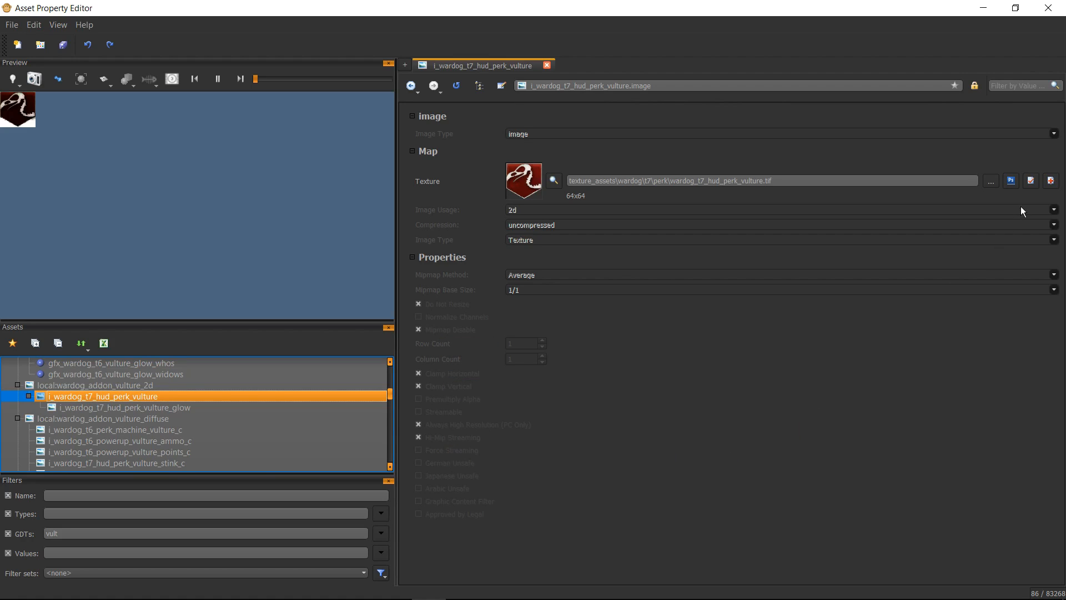
left_click(990, 182)
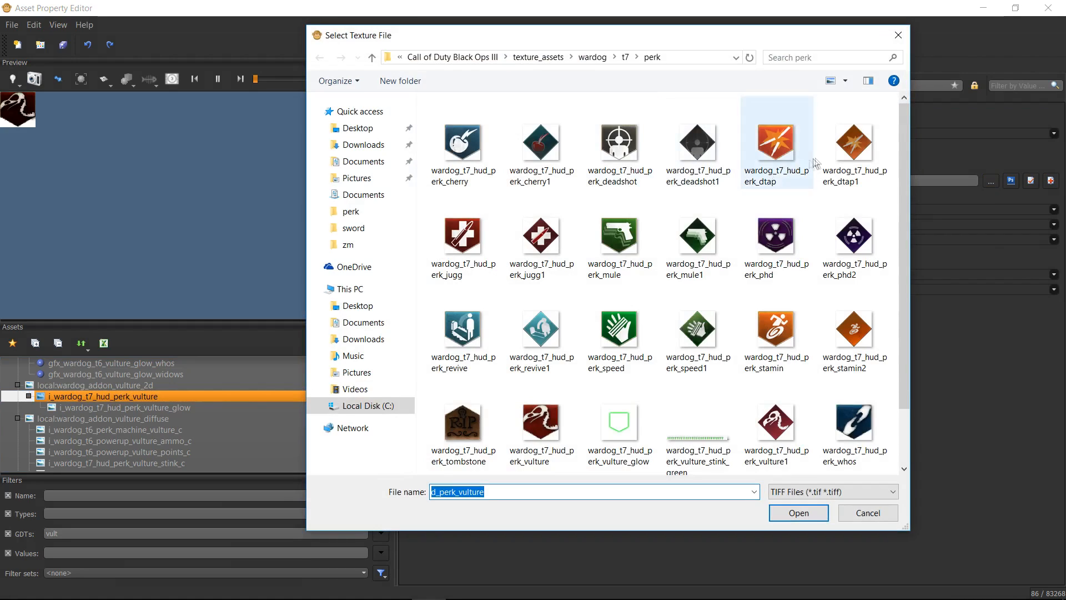
scroll(820, 190, "up", 1)
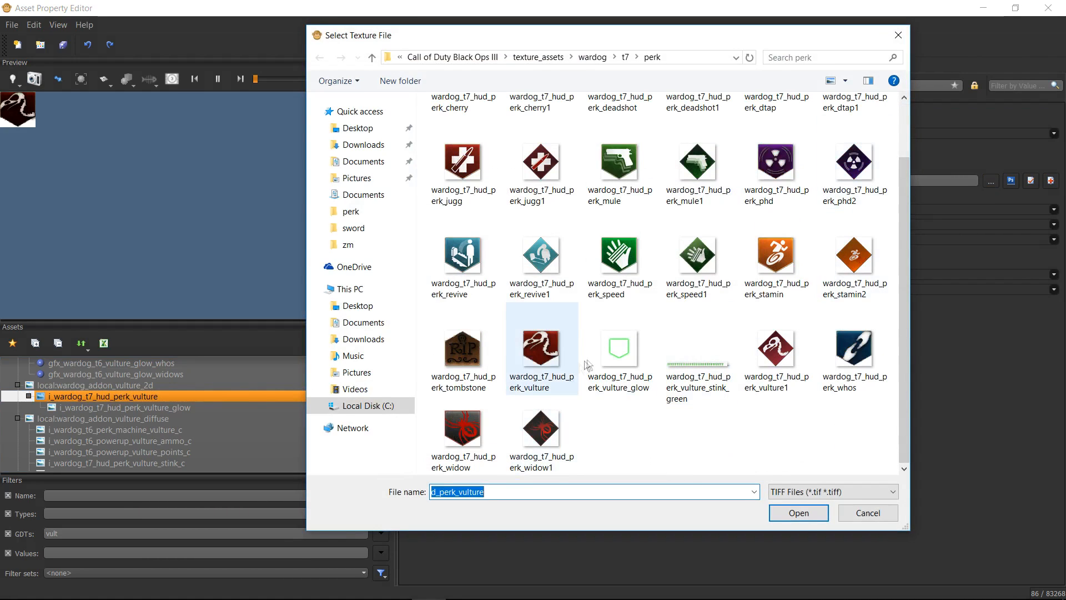
left_click(788, 388)
left_click(802, 515)
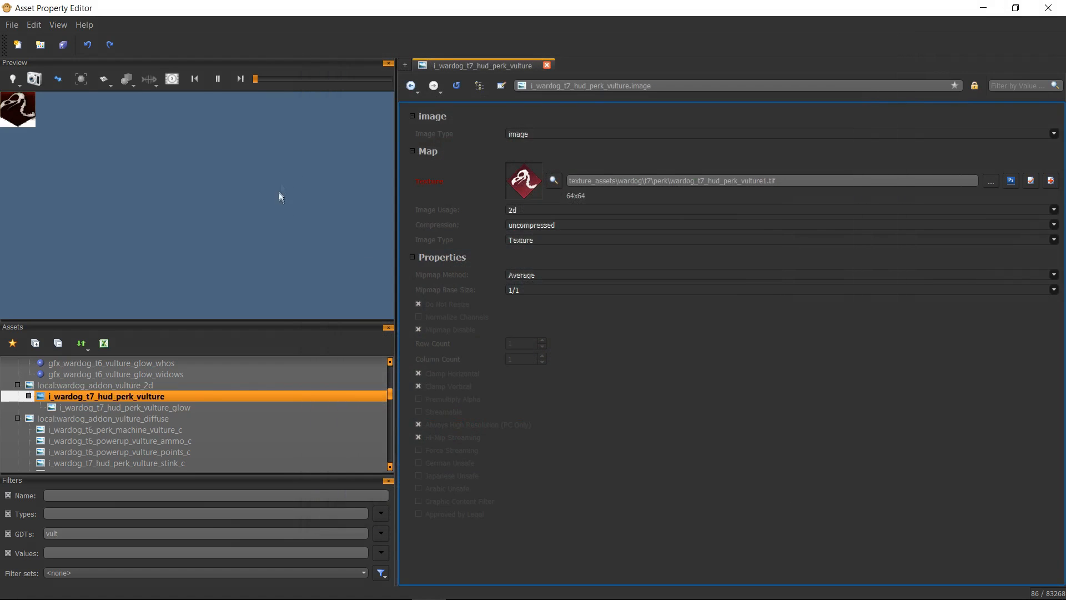
Step: Open the wardog_t7_hud_perk_vulture material and examine its category, type, surface, gloss settings and color map
scroll(180, 403, "down", 10)
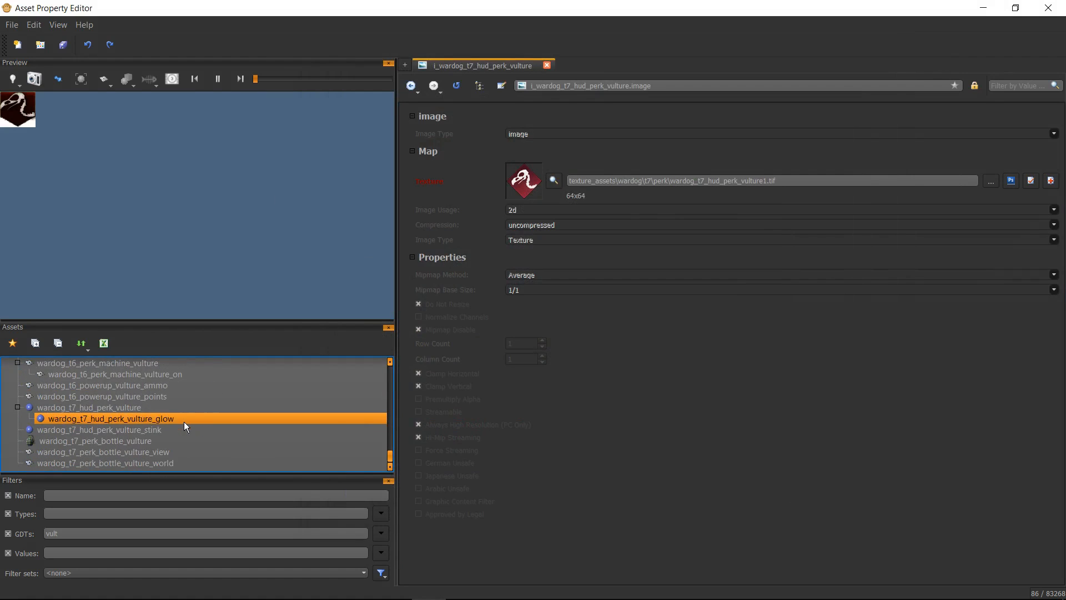
left_click(184, 421)
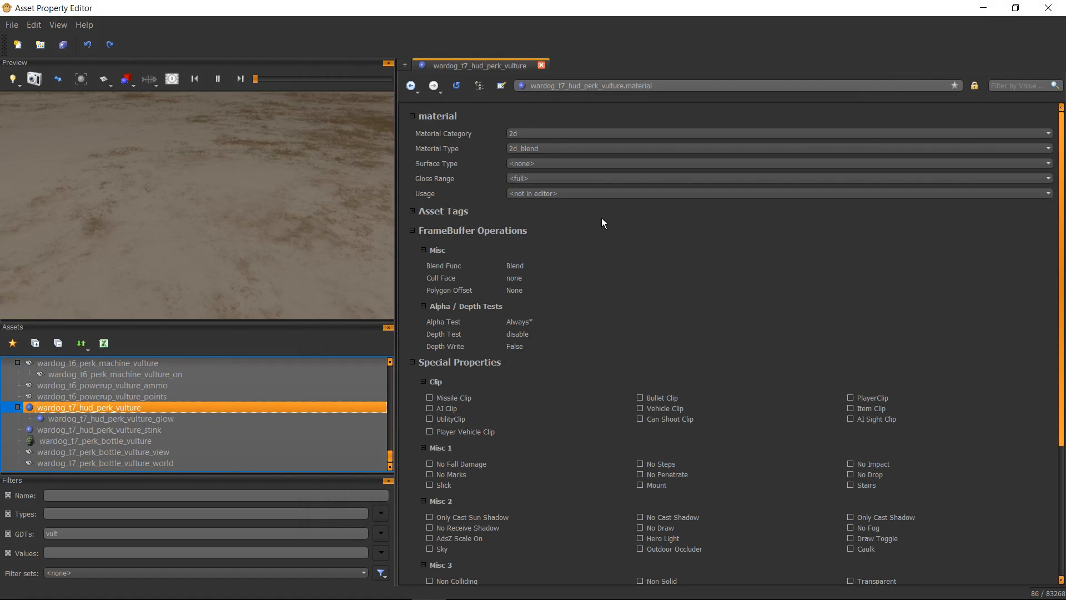
scroll(602, 219, "down", 5)
scroll(601, 223, "up", 5)
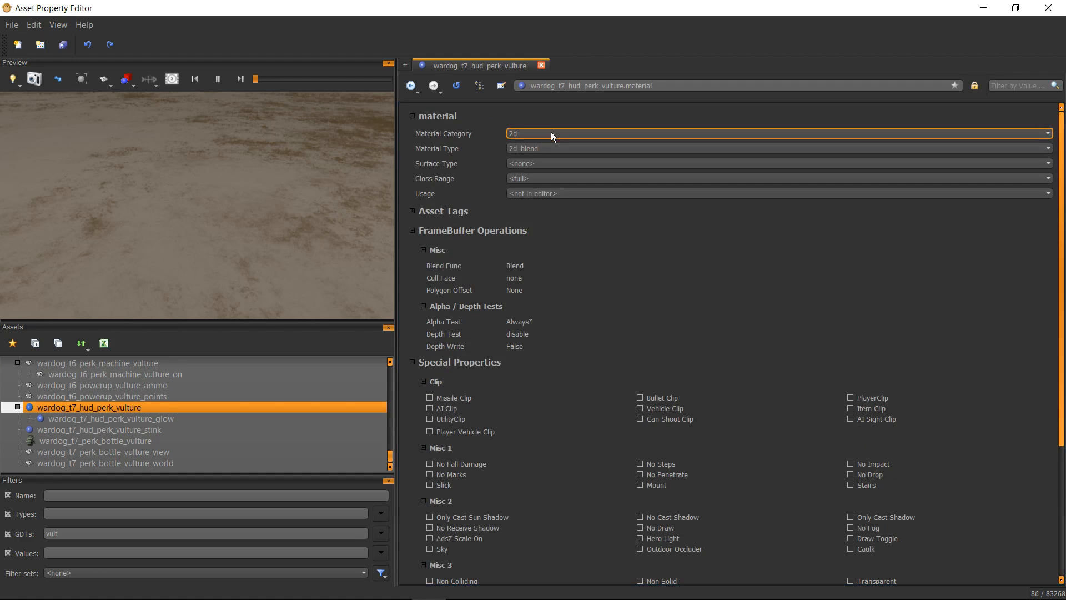
left_click(554, 148)
left_click(554, 146)
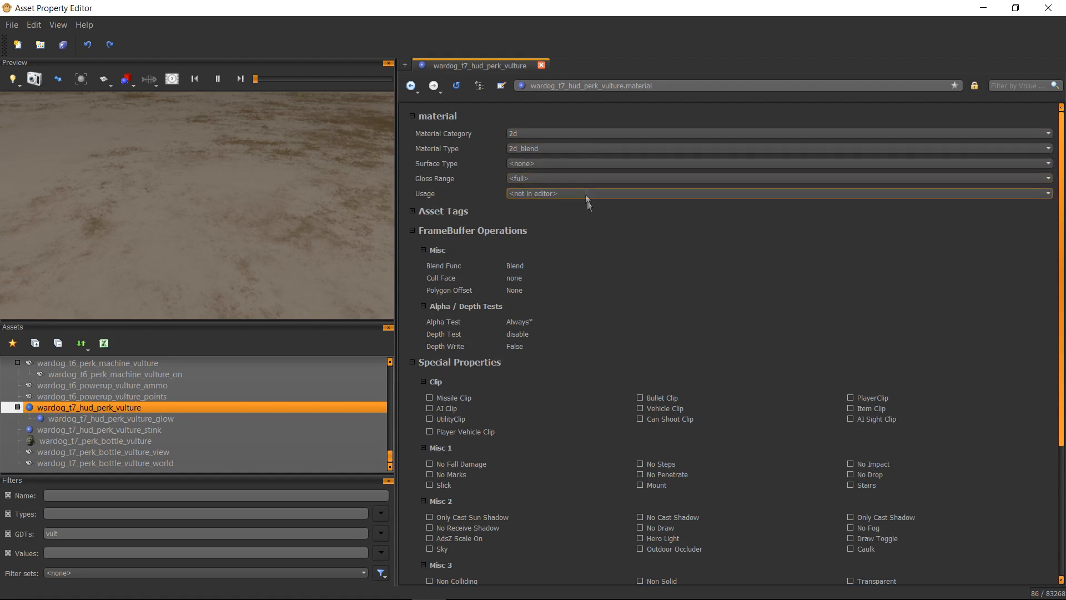
left_click(548, 165)
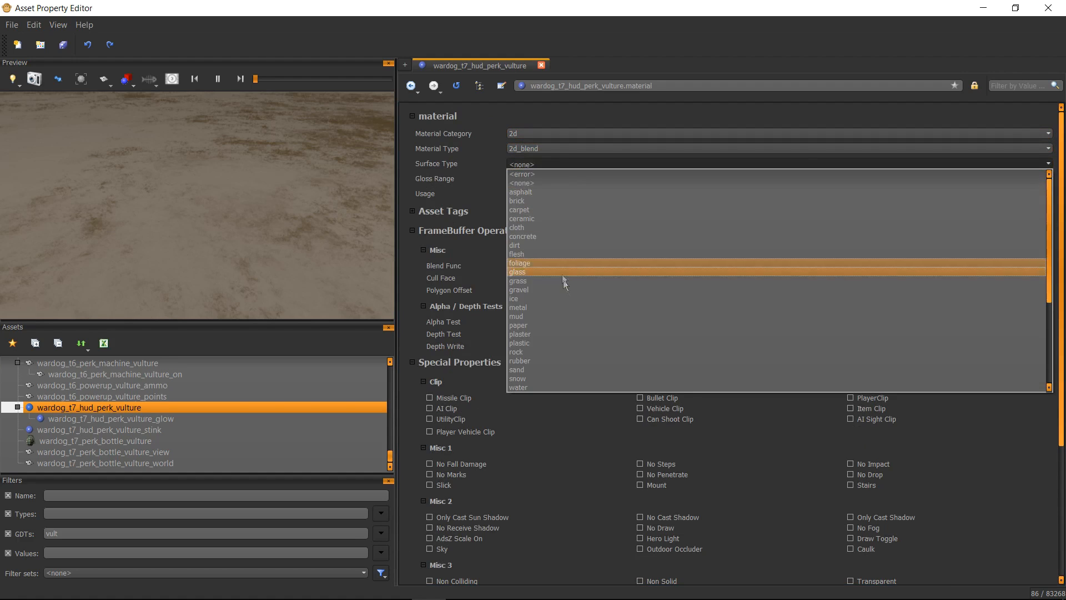
left_click(457, 205)
left_click(552, 183)
left_click(551, 182)
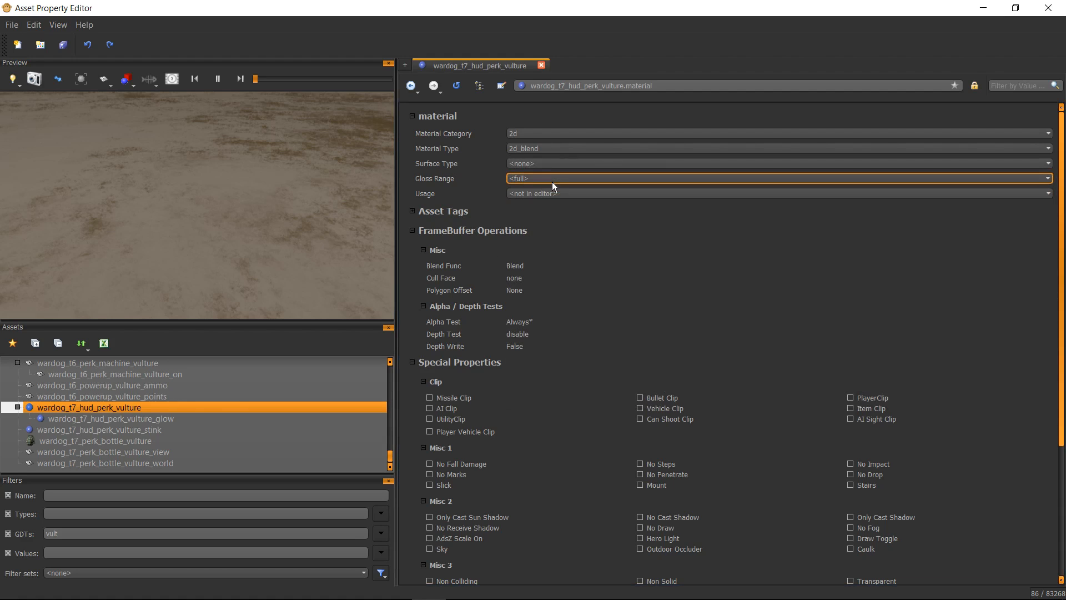
scroll(648, 236, "down", 3)
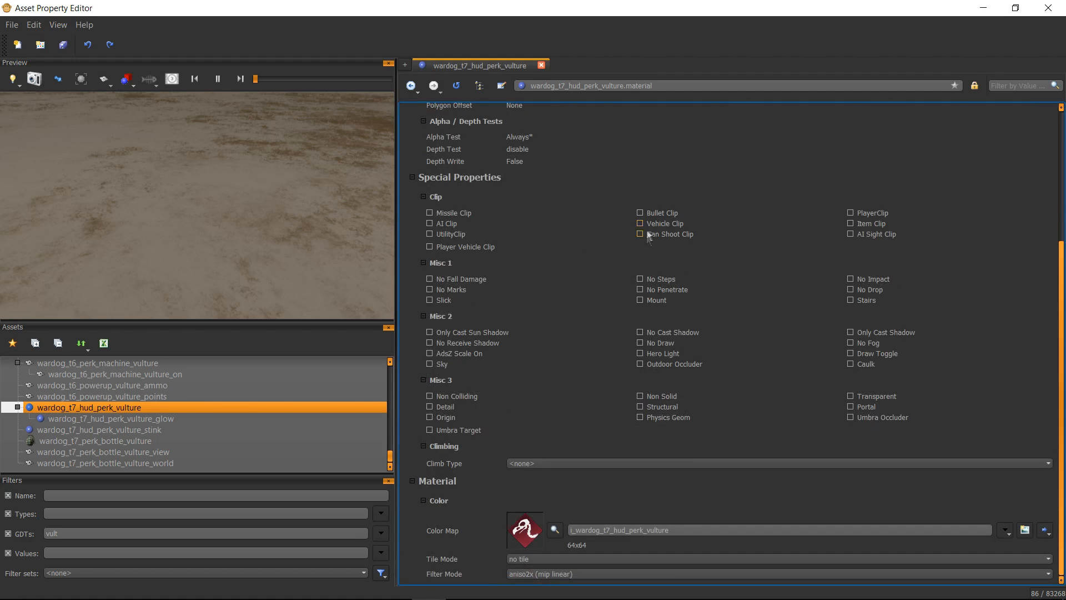
double_click(697, 530)
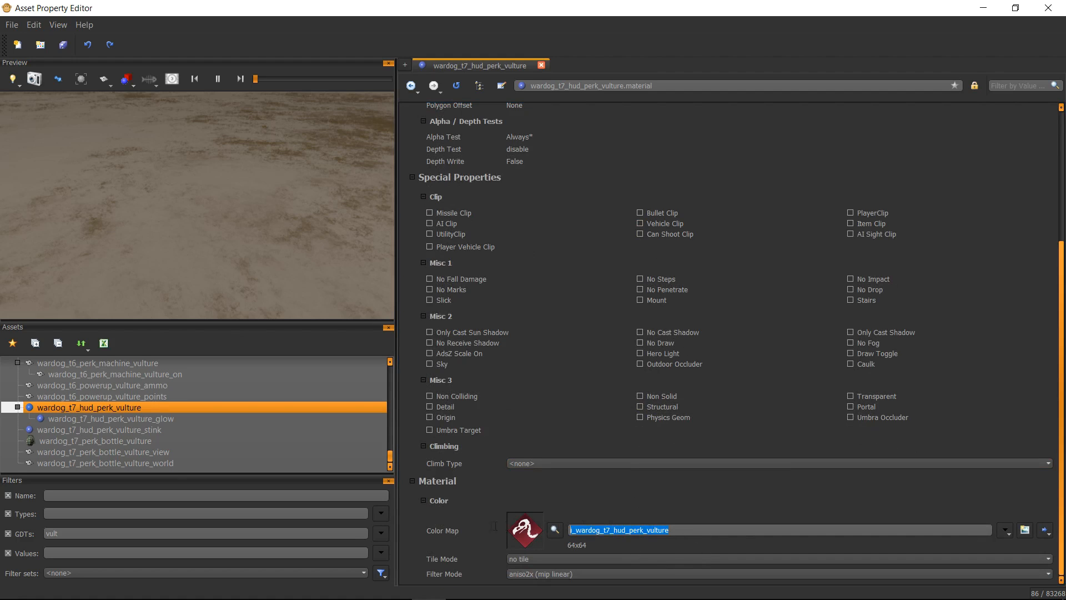
left_click(562, 487)
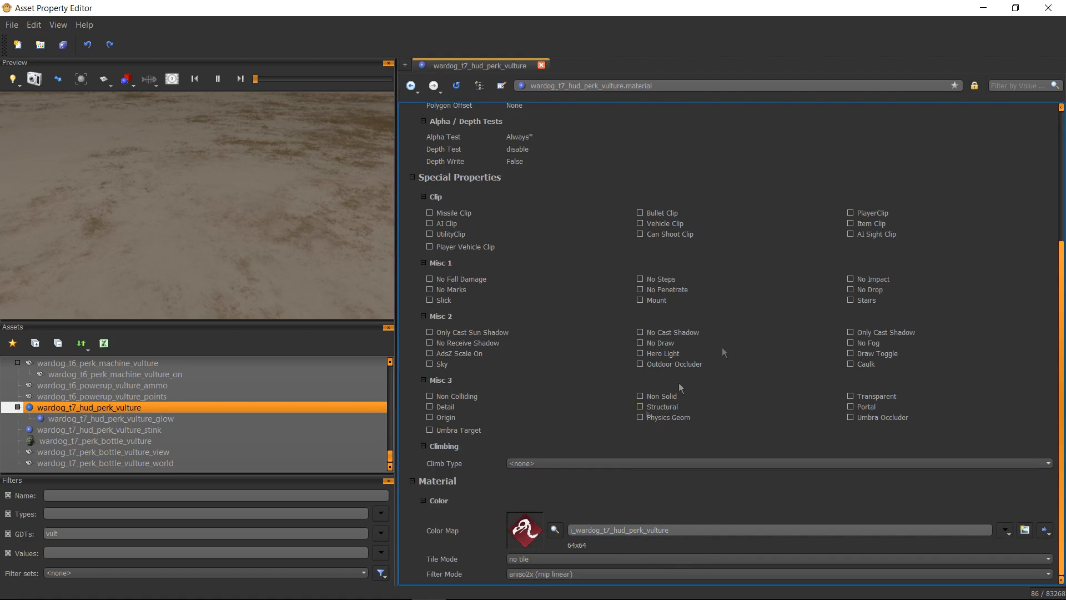
Step: Minimize the editor and build the zm_will map from the Black Ops III Mod Tools Launcher
left_click(984, 8)
left_click(758, 125)
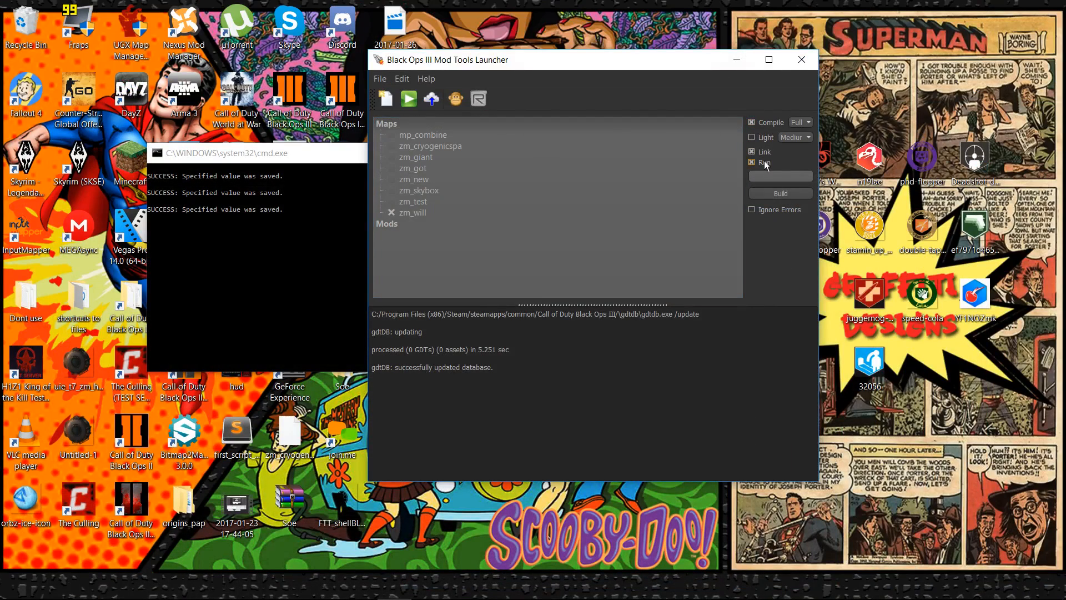
left_click(778, 192)
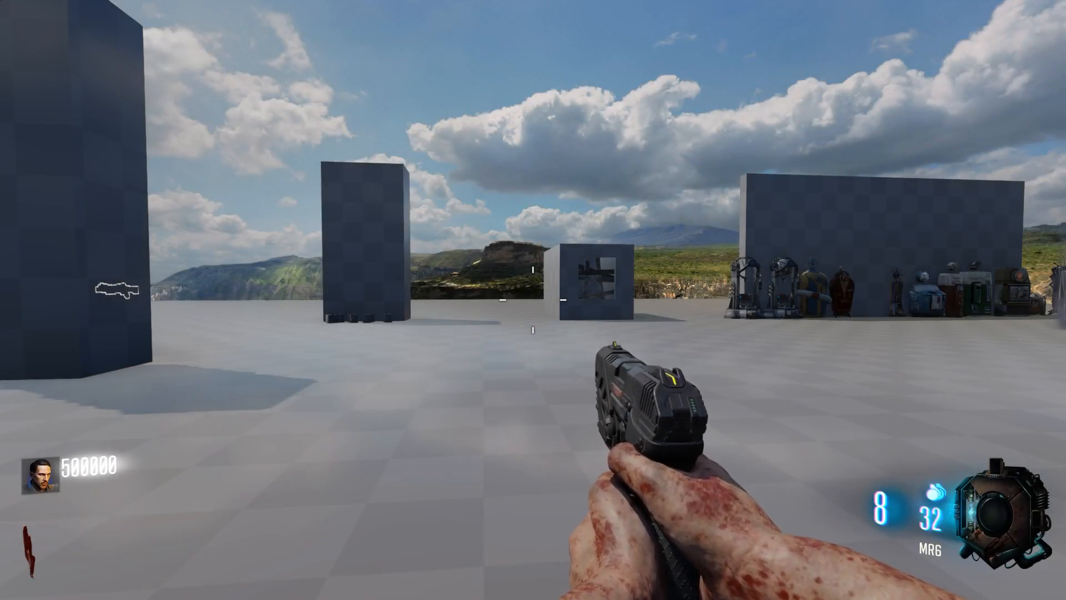
Step: In the launched map, walk to the perk machines and buy Vulture Aid and other perks to check the HUD icon
key("w")
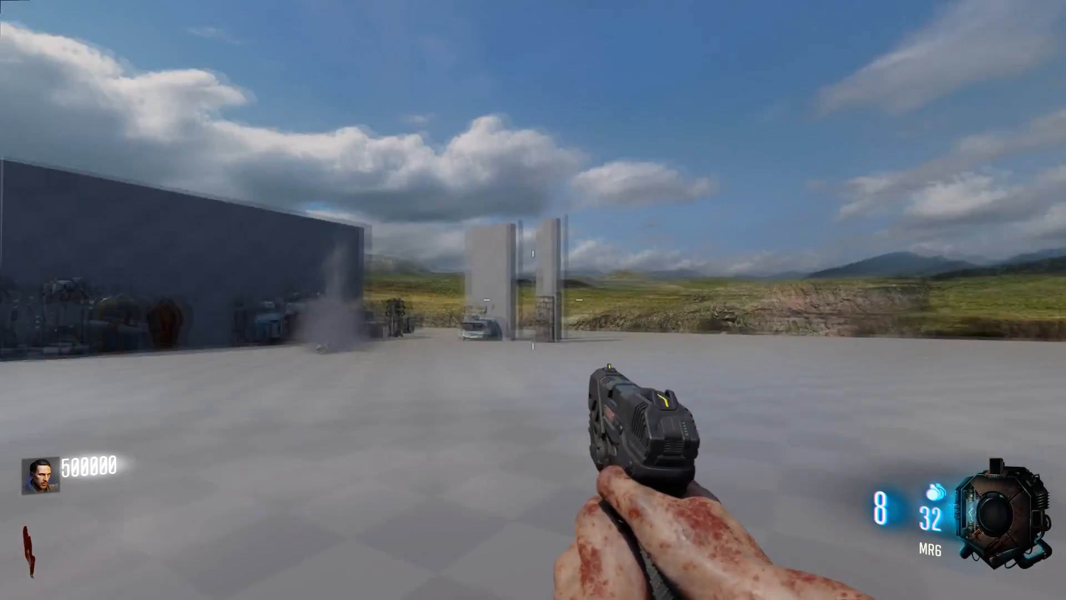
key("d")
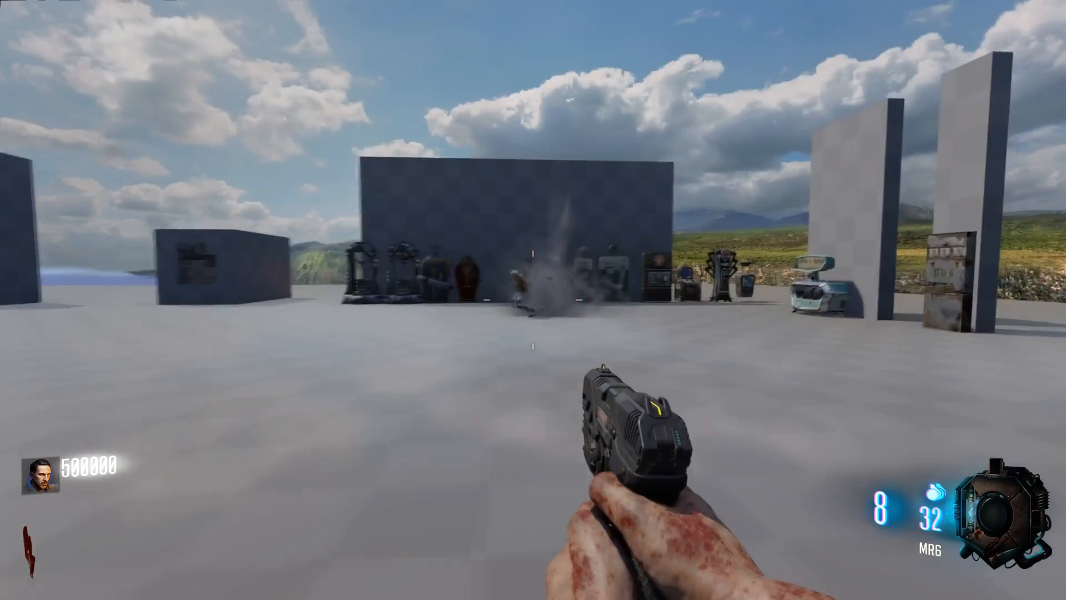
key("w")
key("shift+w")
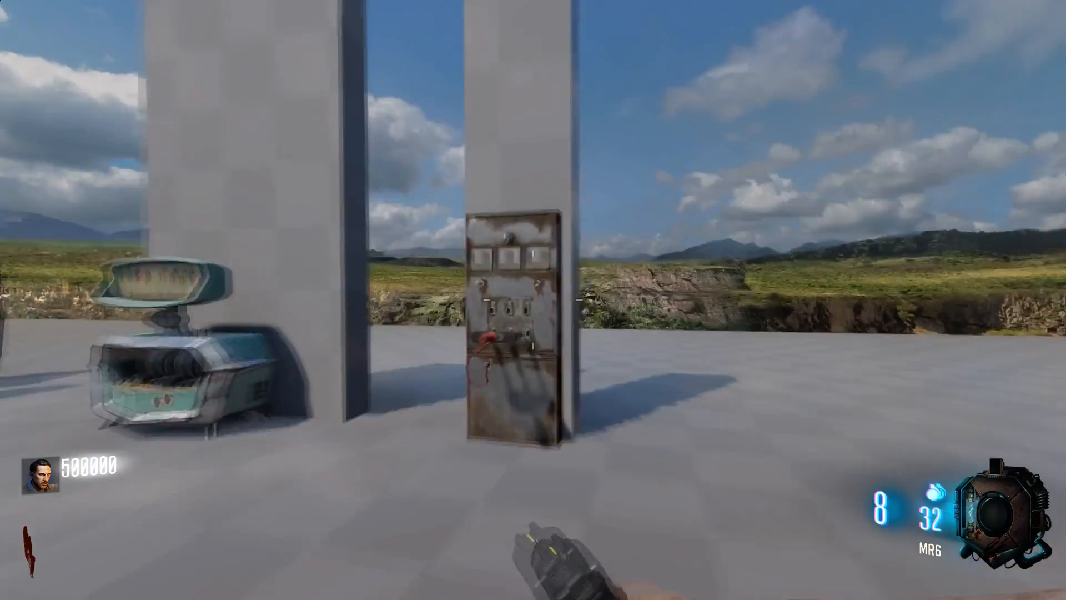
key("f")
key("s")
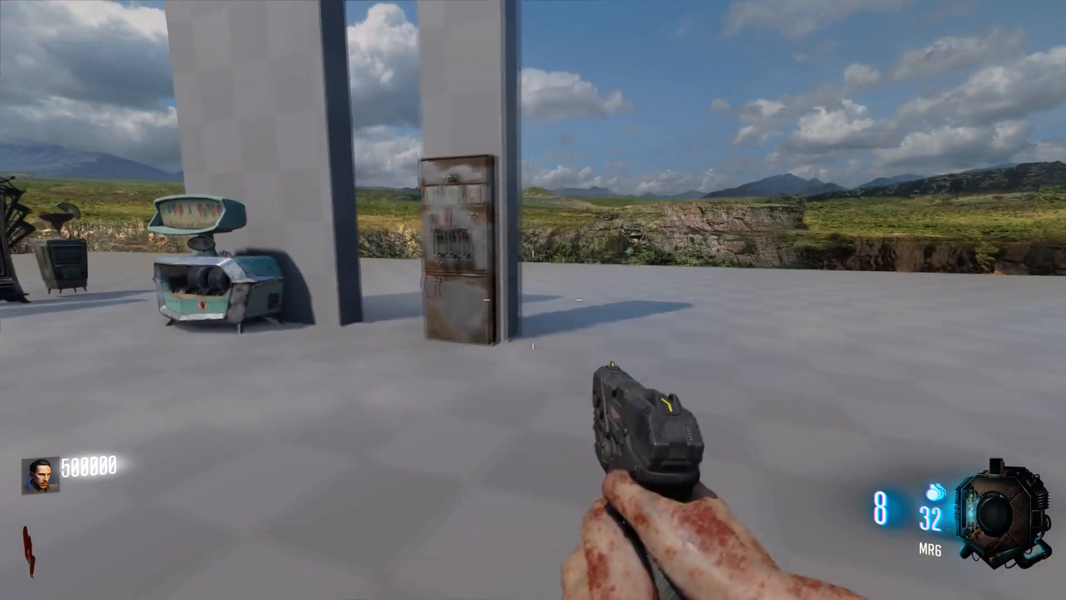
key("s")
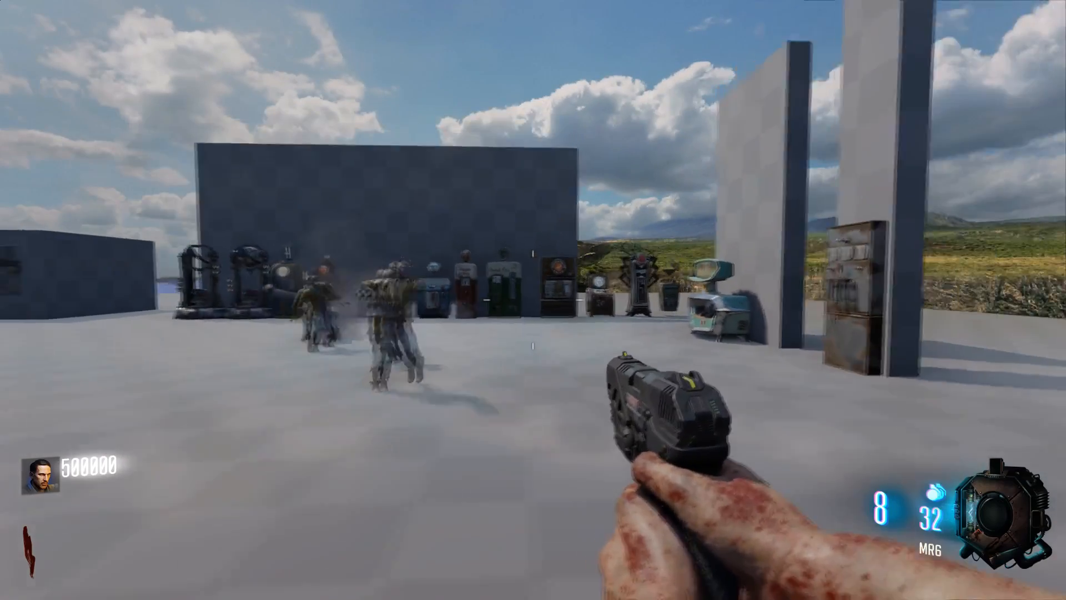
key("shift+w")
key("w")
key("f")
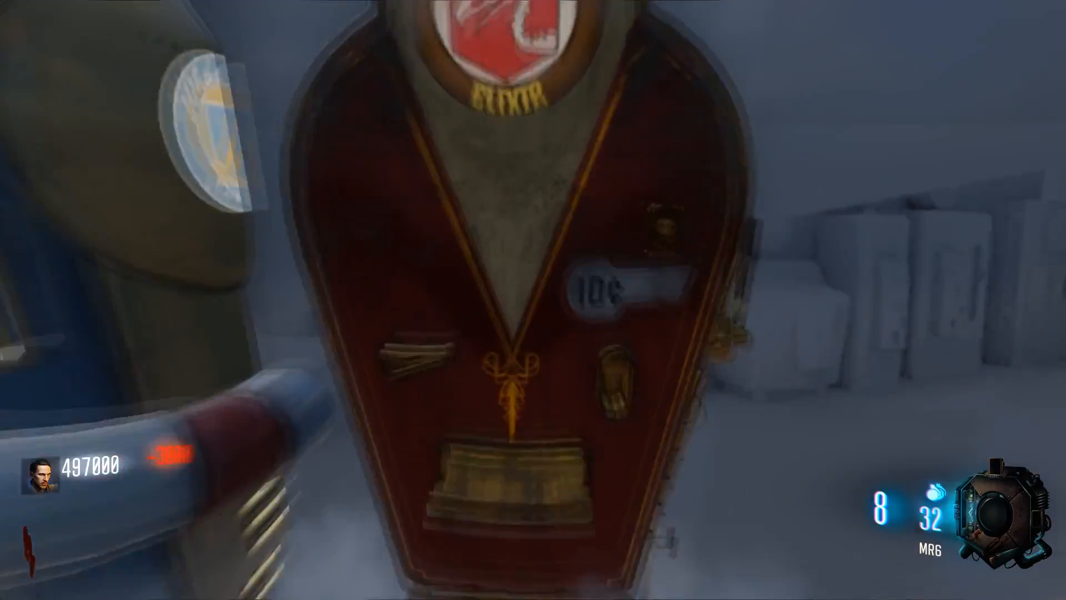
key("s")
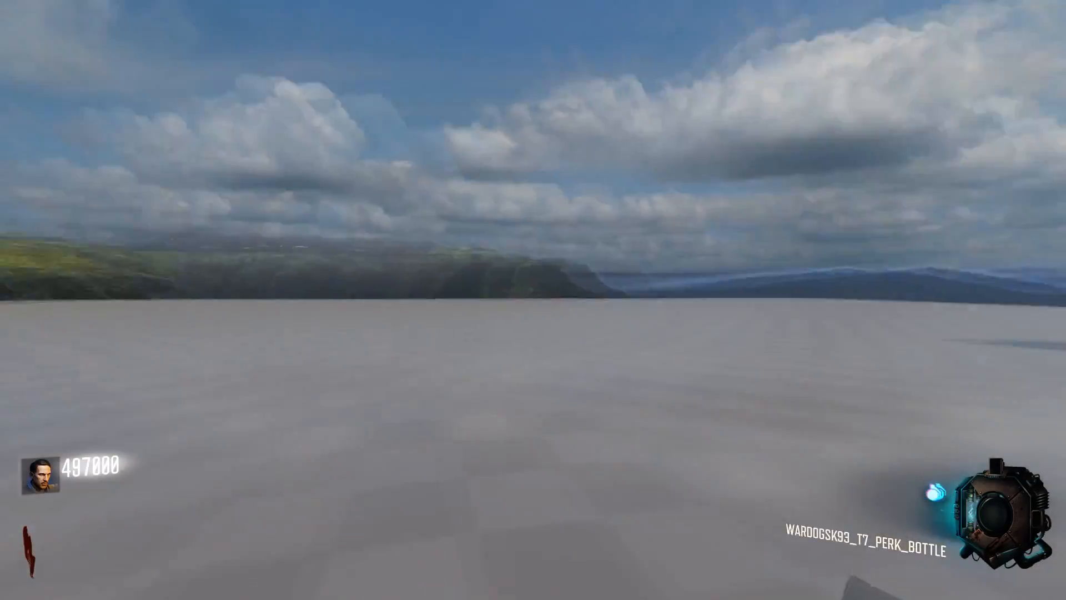
key("s")
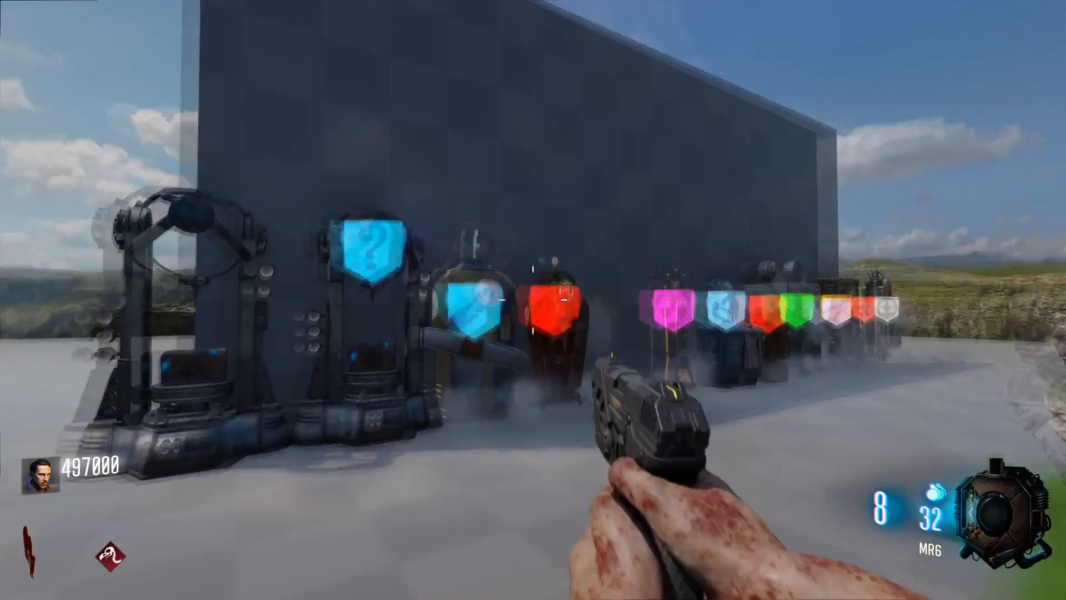
key("w")
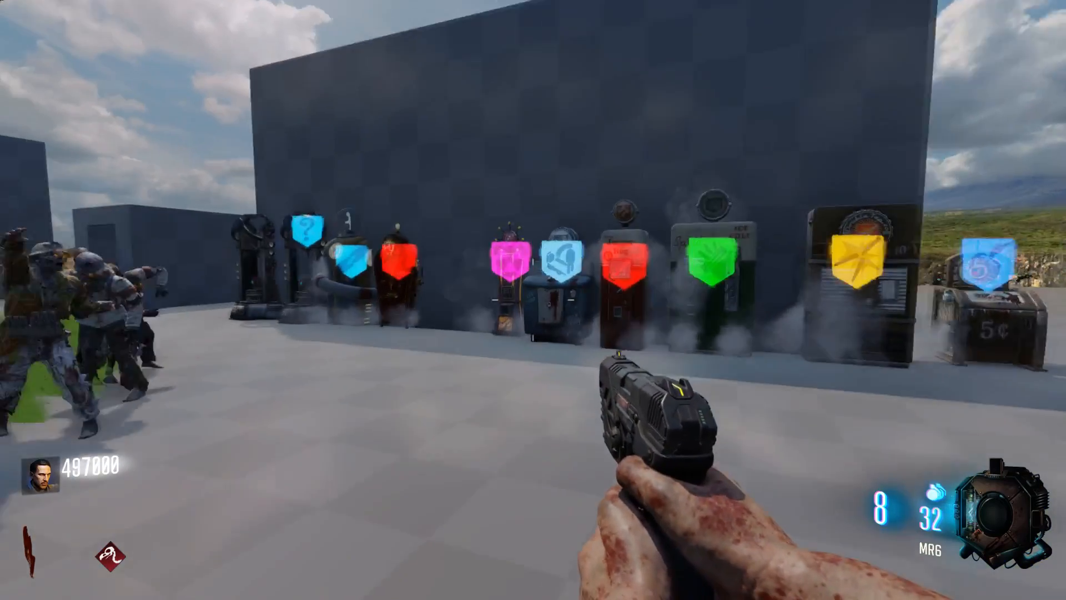
key("w")
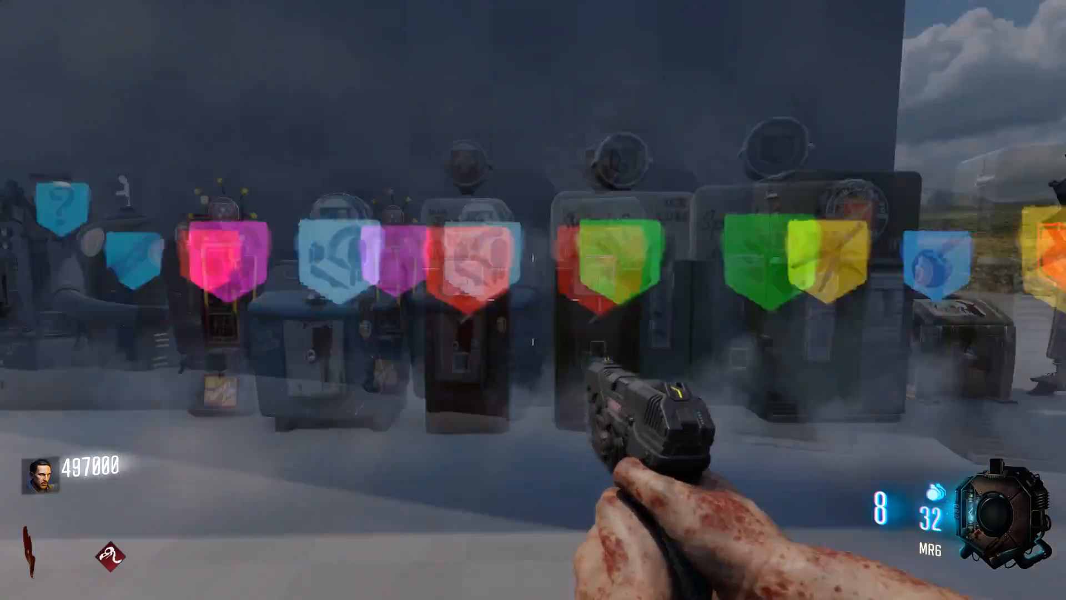
key("f")
key("s")
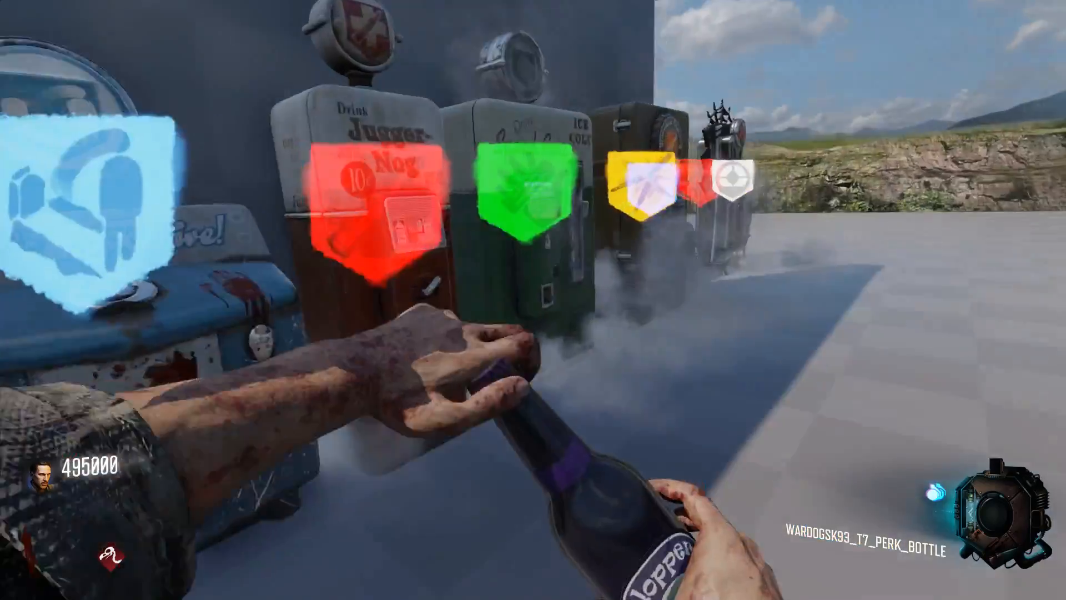
key("w")
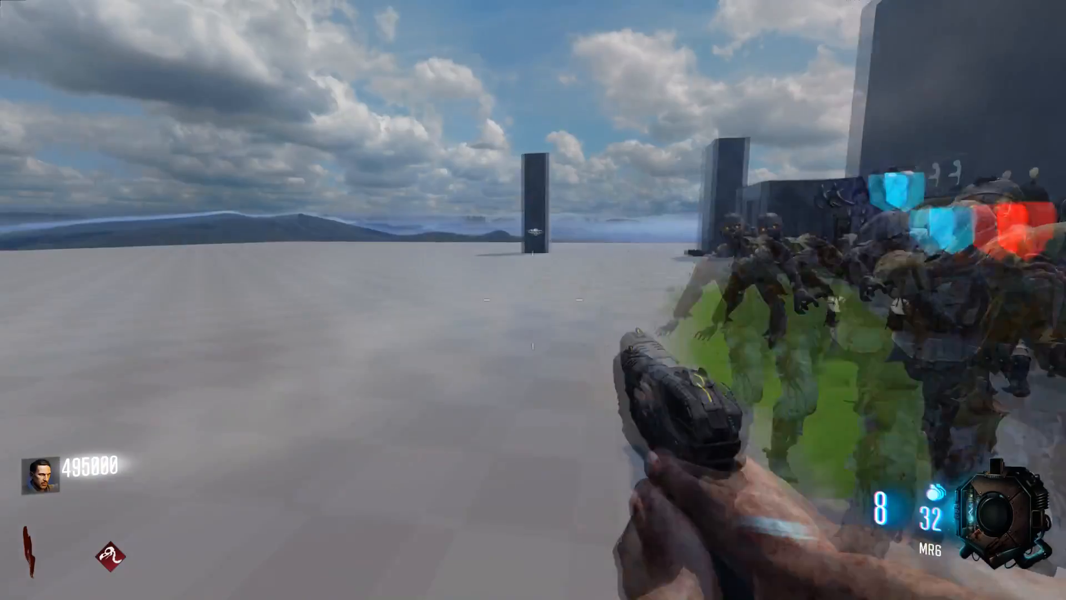
key("w")
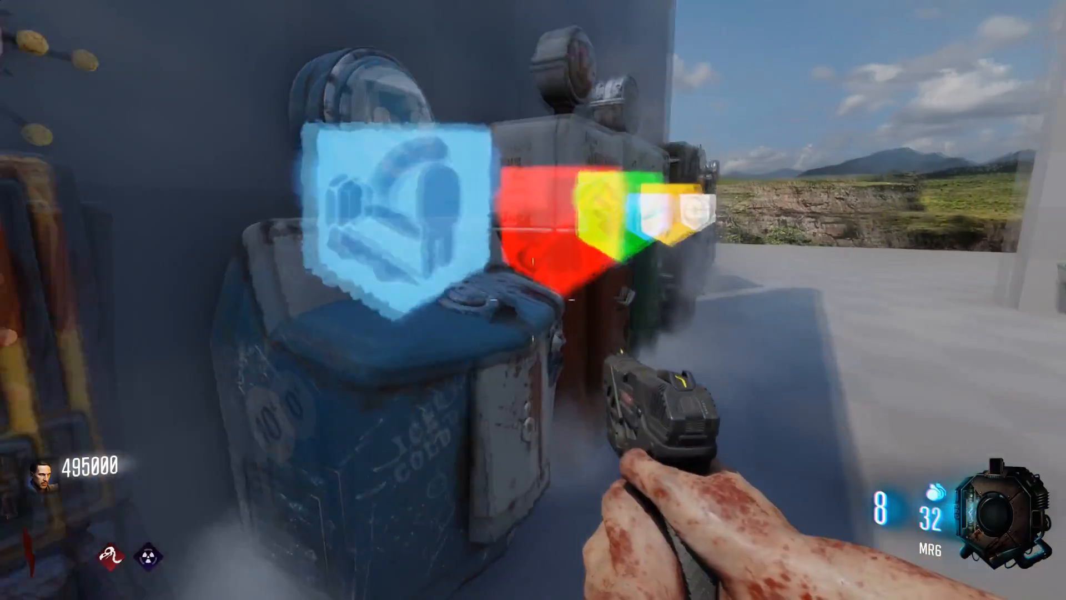
key("f")
key("w")
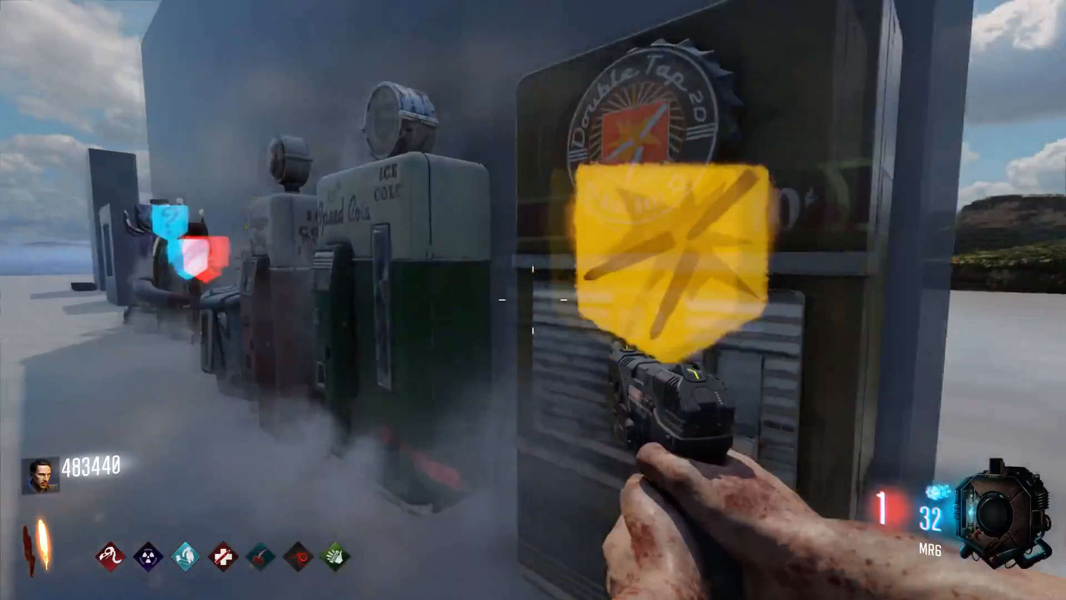
key("f")
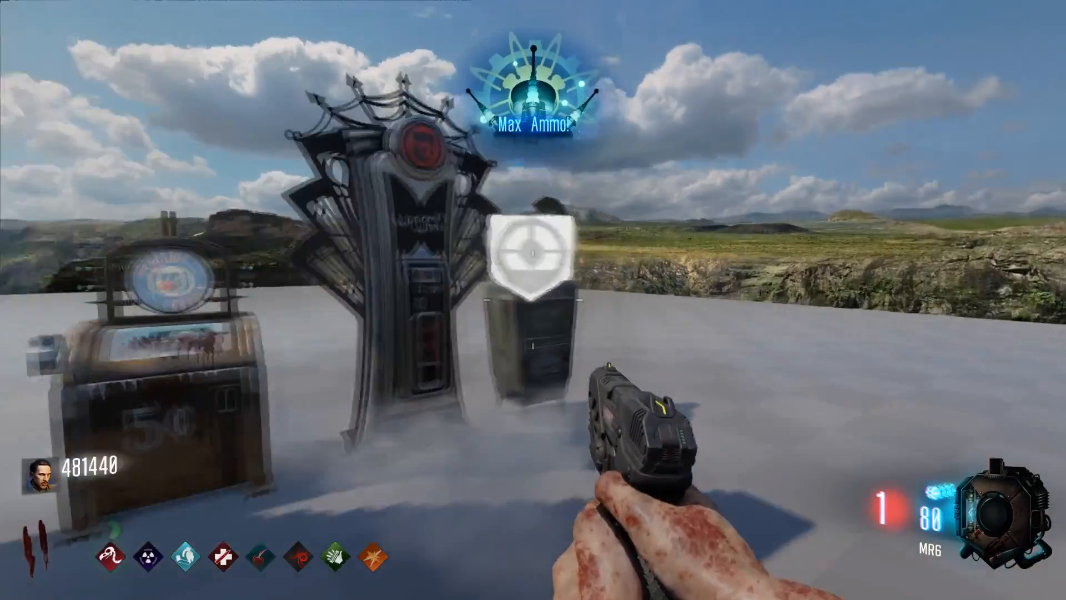
key("f")
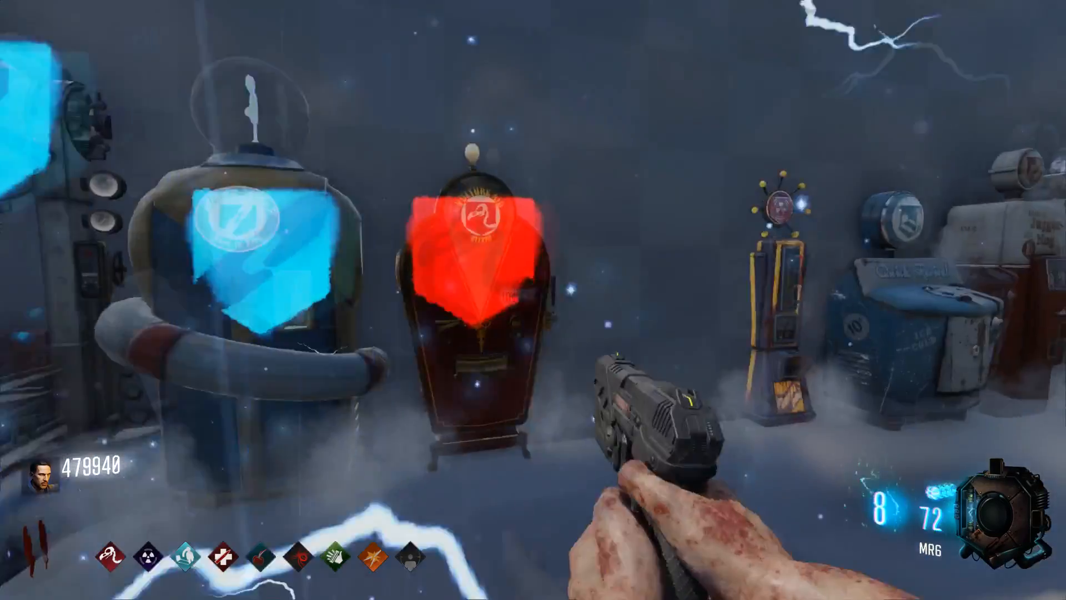
Step: Fire the pistol, step back, and open the in-game pause menu
left_click(533, 300)
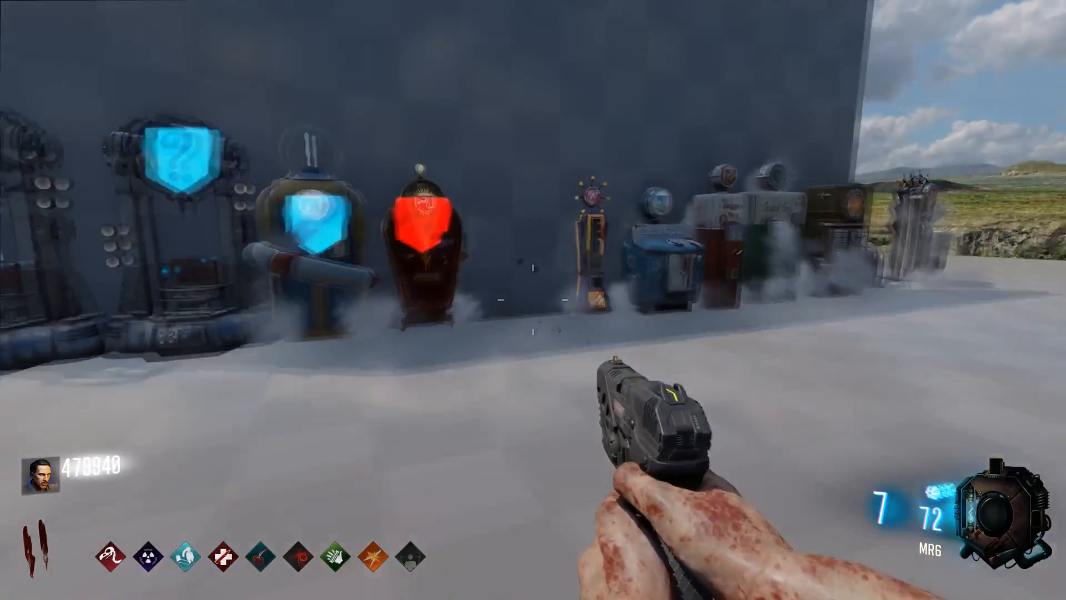
key("s")
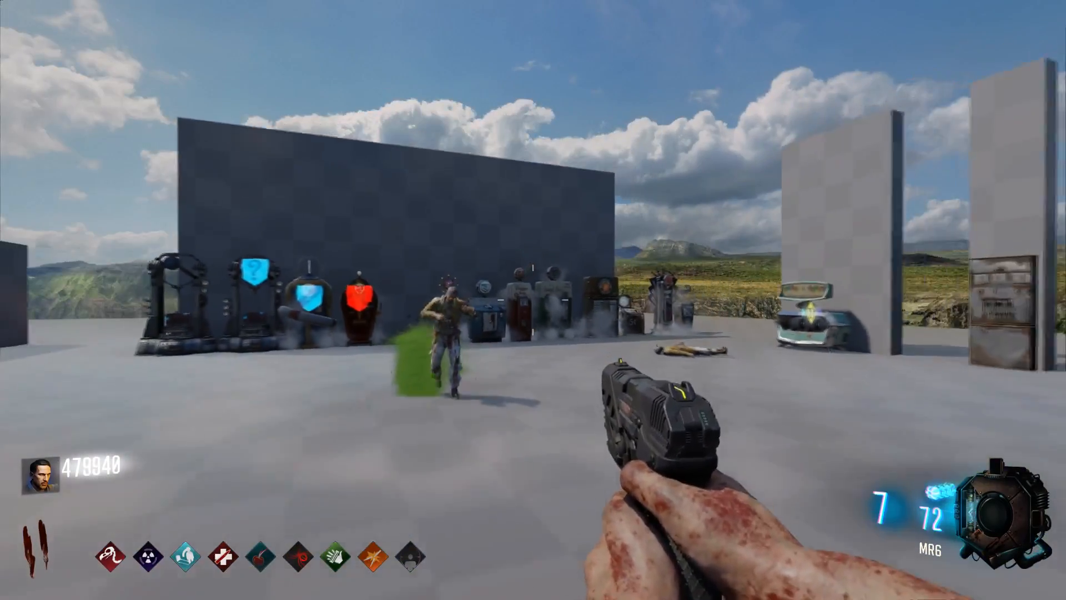
key("Escape")
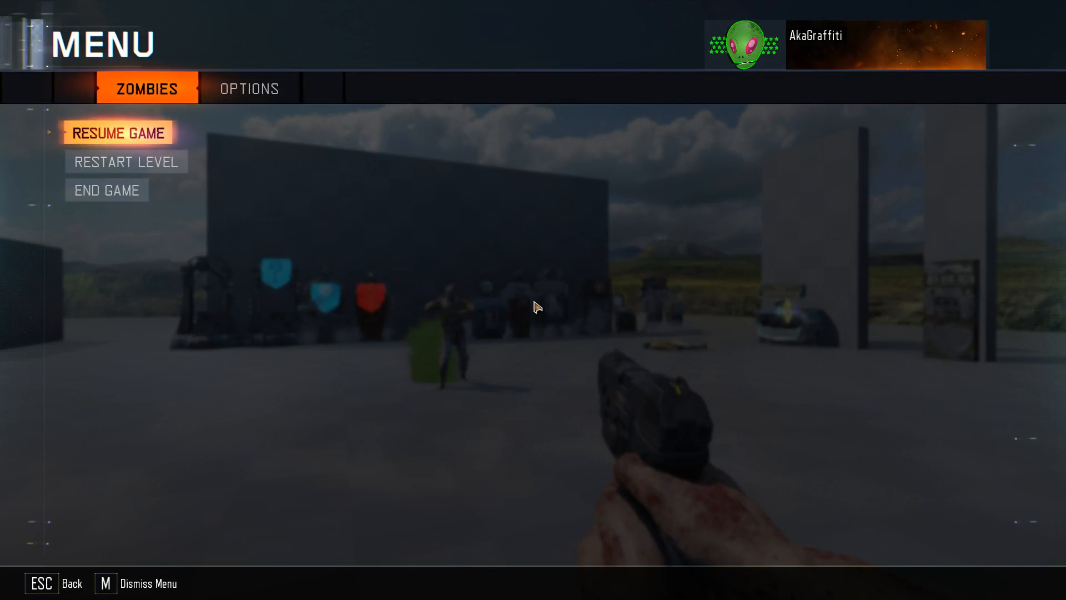